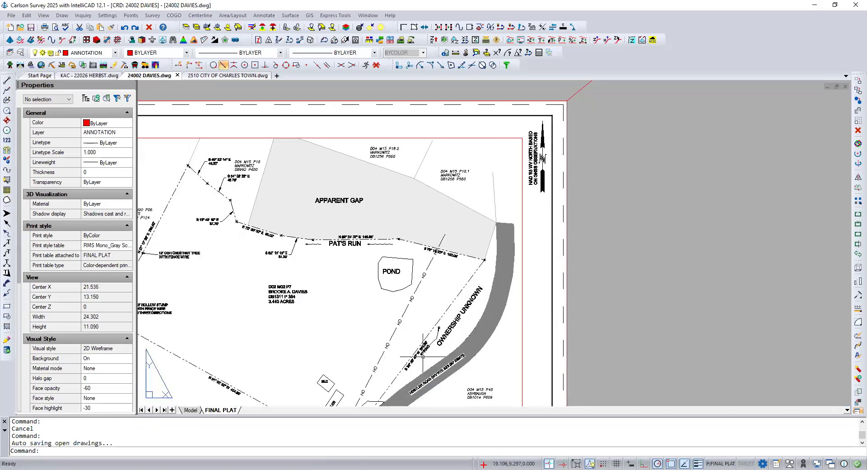
Step: Switch from the FINAL PLAT layout to model space and locate the Hostler Road area
middle_click_drag(423, 356, 452, 283)
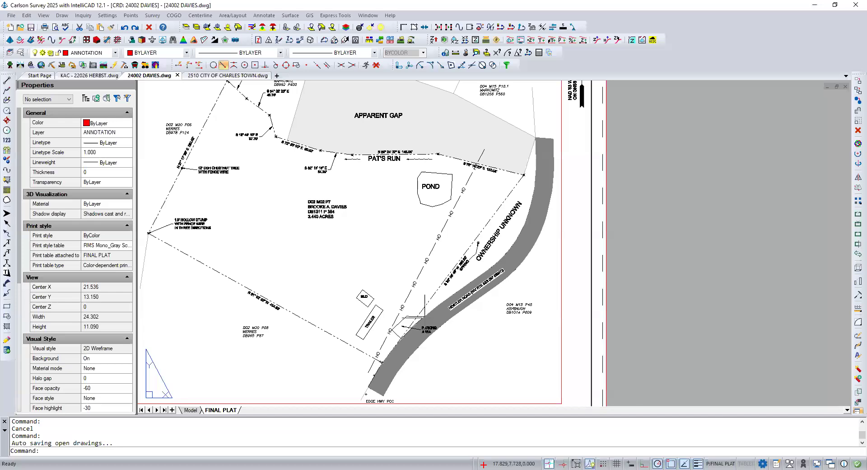
scroll(425, 321, "up", 1)
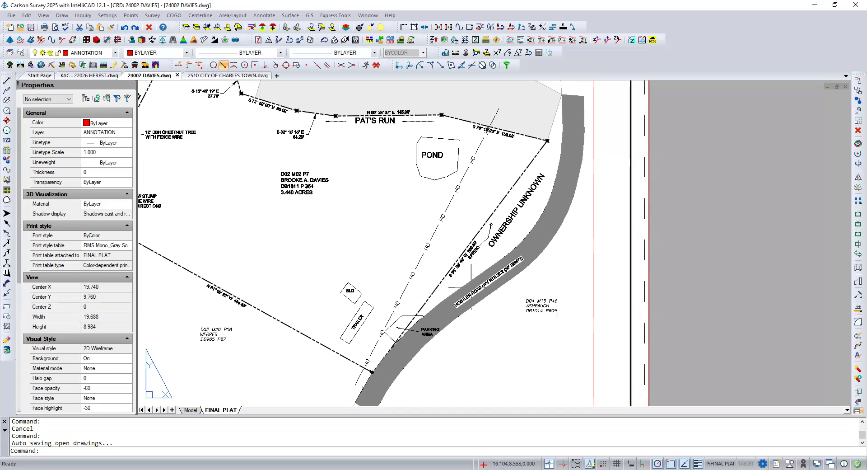
scroll(464, 299, "up", 3)
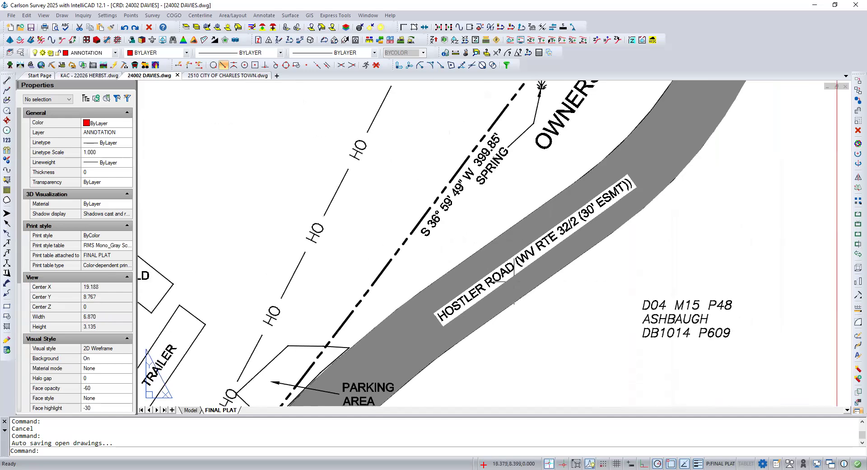
scroll(509, 278, "down", 3)
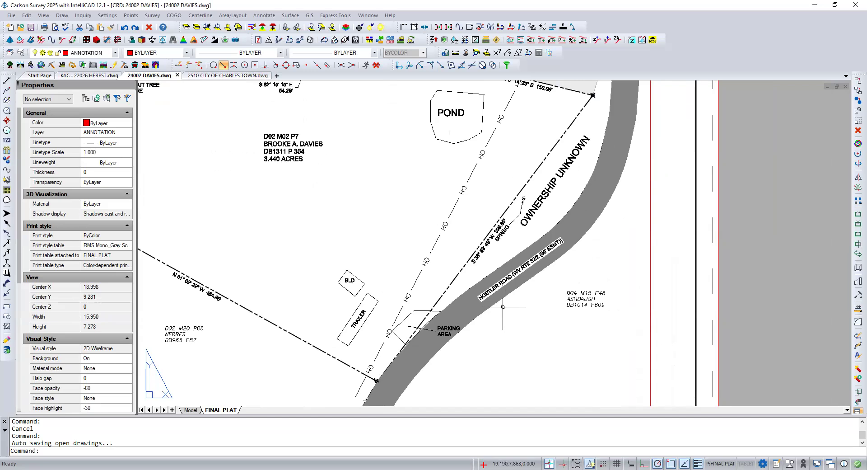
double_click(474, 306)
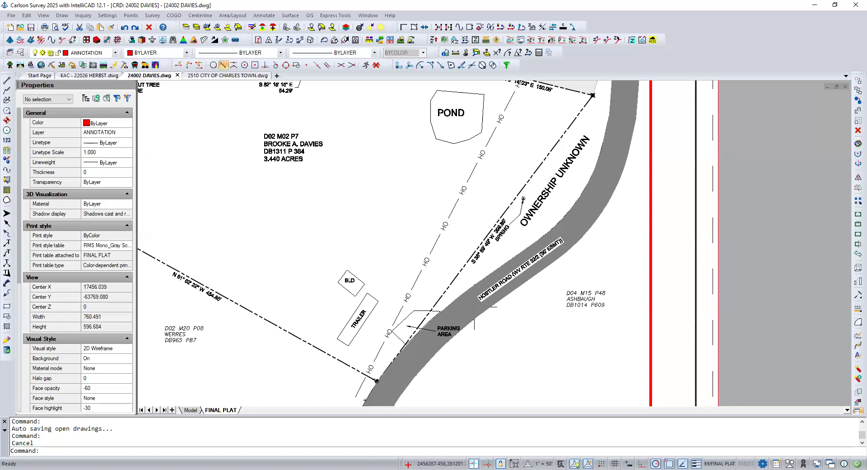
left_click(191, 409)
scroll(364, 351, "down", 3)
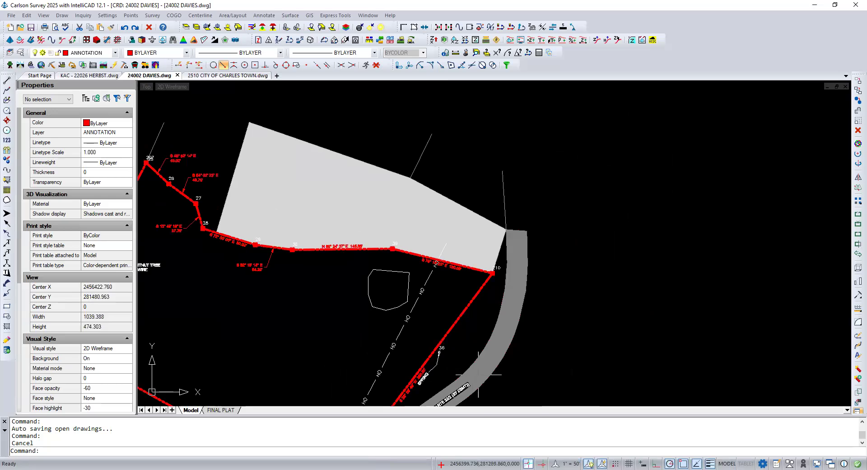
Step: Open the hatch settings of the solid grey Hostler Road hatch and close them without changes
left_click(478, 374)
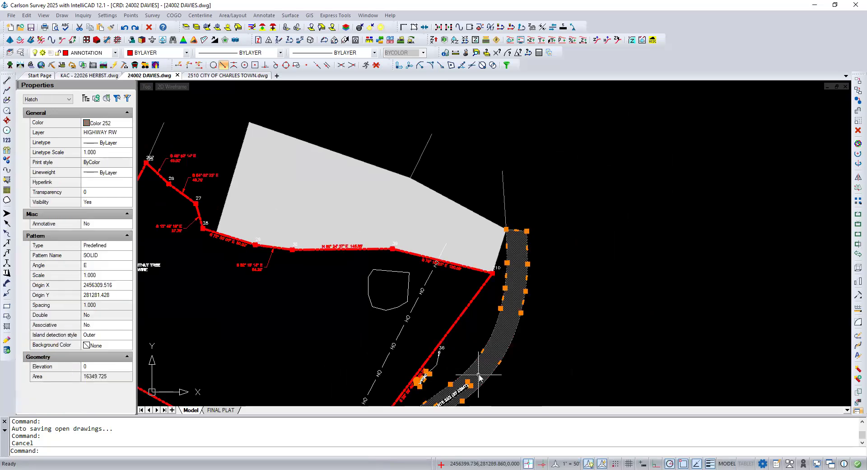
double_click(479, 374)
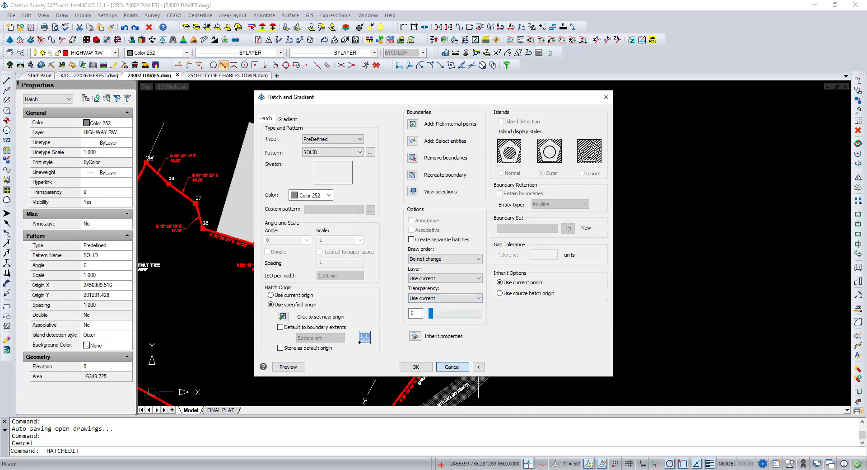
left_click(454, 366)
Step: Select the Hostler Road label inside the road hatch to inspect its properties and editing options
middle_click_drag(461, 336, 484, 243)
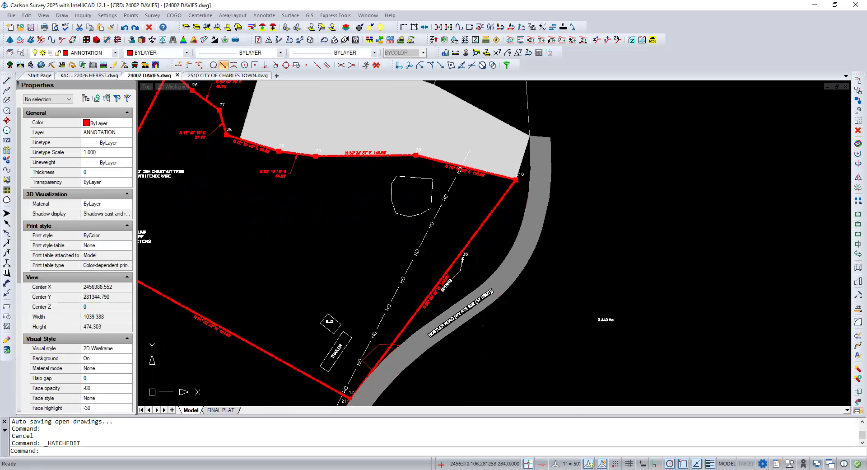
scroll(478, 303, "up", 2)
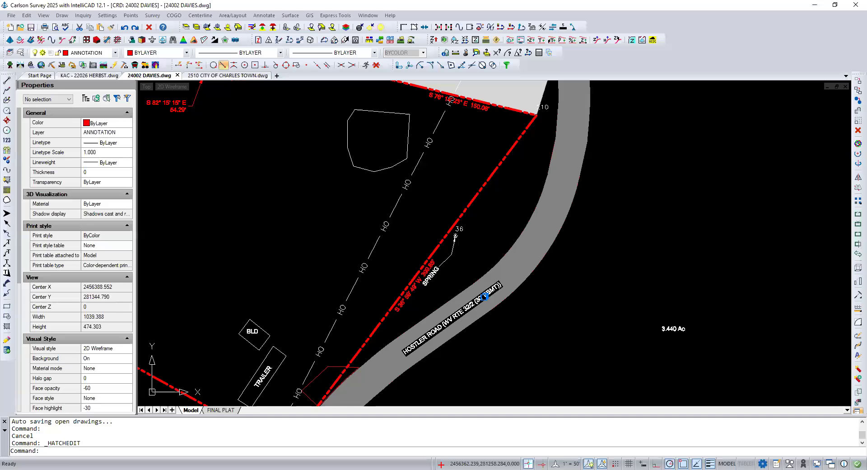
scroll(478, 302, "up", 4)
left_click(477, 303)
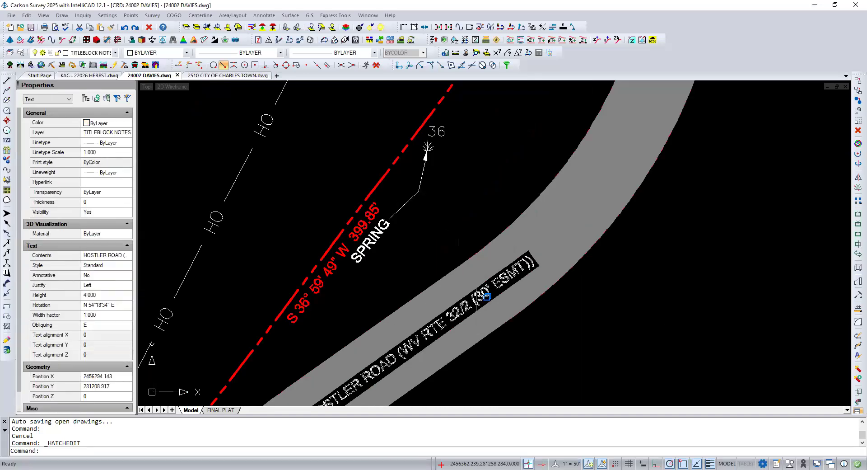
right_click(477, 303)
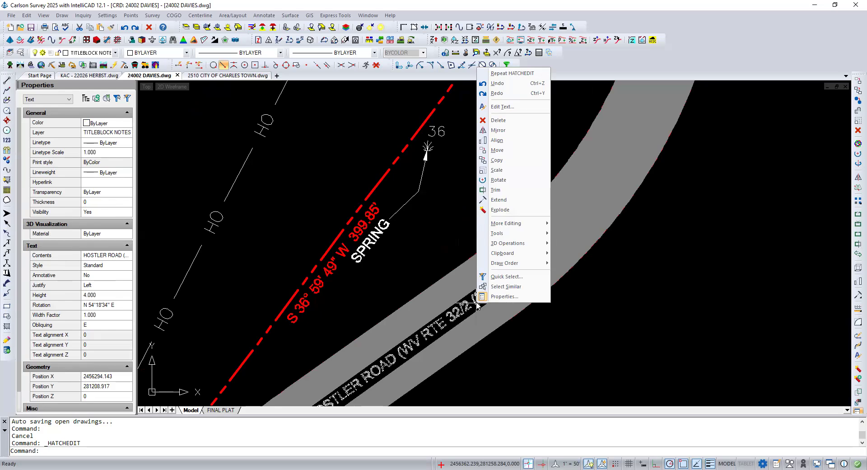
left_click(540, 318)
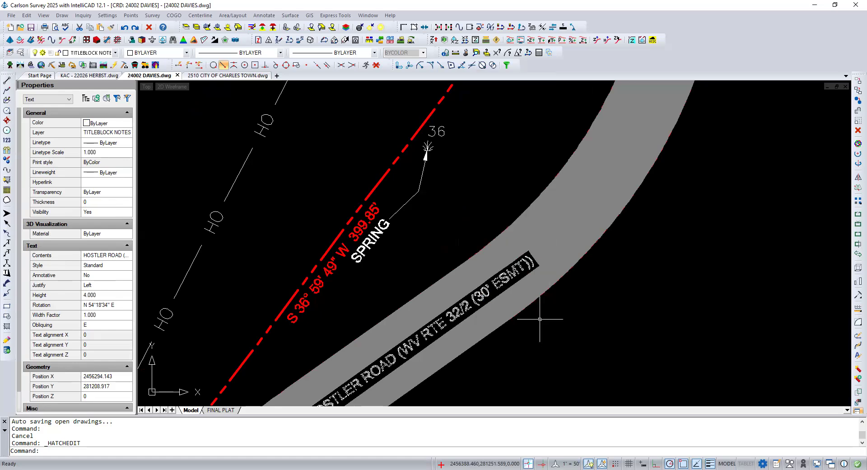
key("Escape")
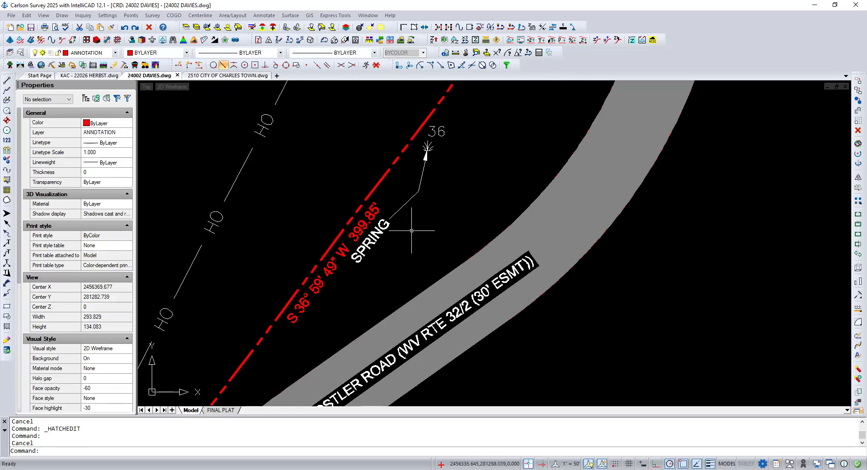
Step: Hide the Hostler Road label by selection
left_click(47, 16)
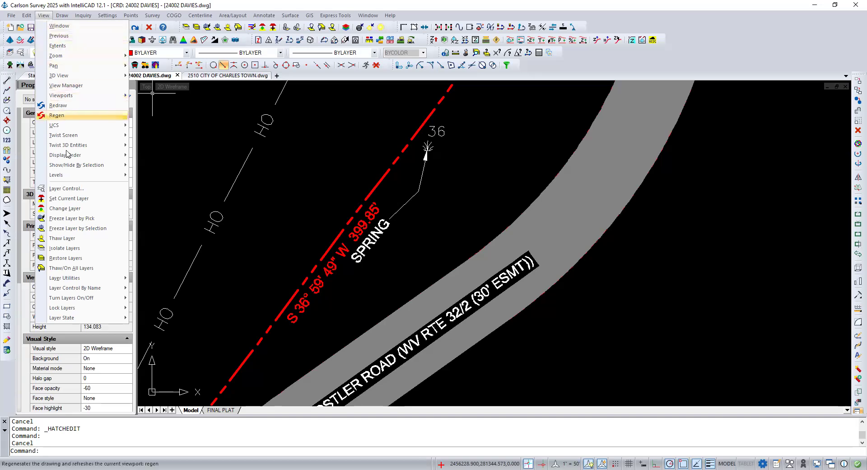
mouse_move(68, 156)
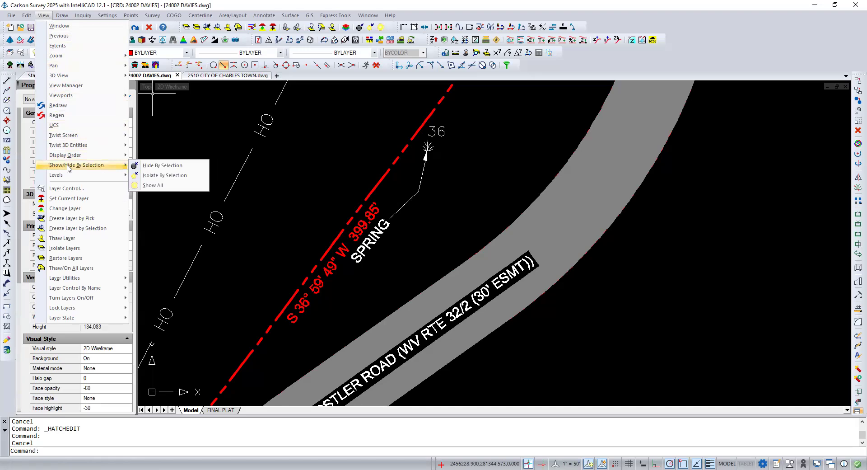
left_click(152, 166)
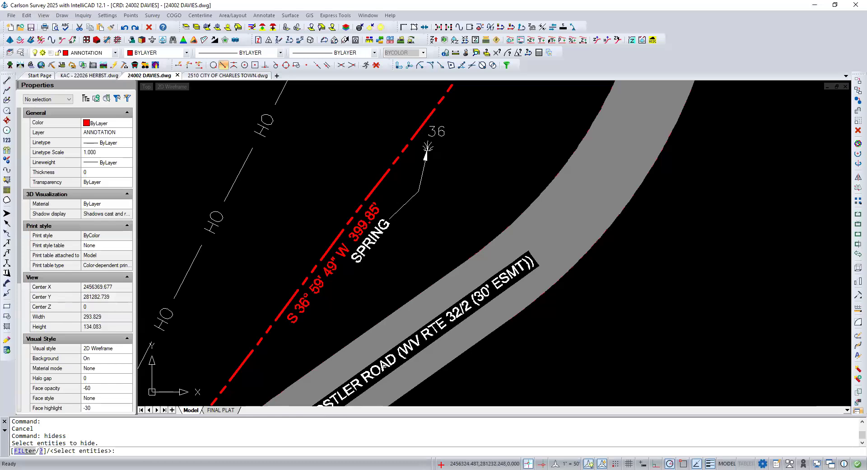
left_click(390, 360)
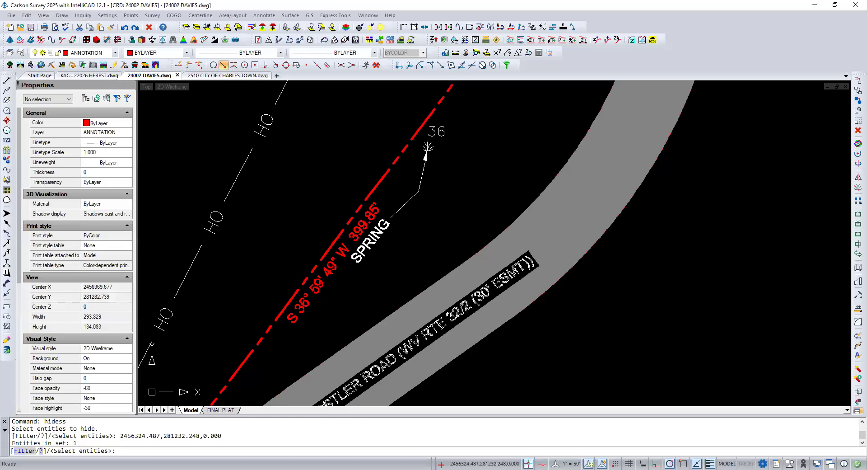
key("Return")
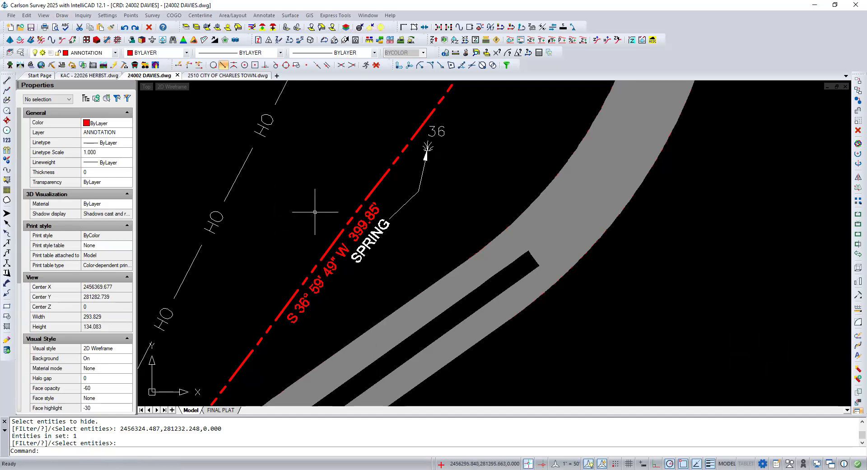
Step: Show all hidden entities again
left_click(311, 194)
left_click(309, 191)
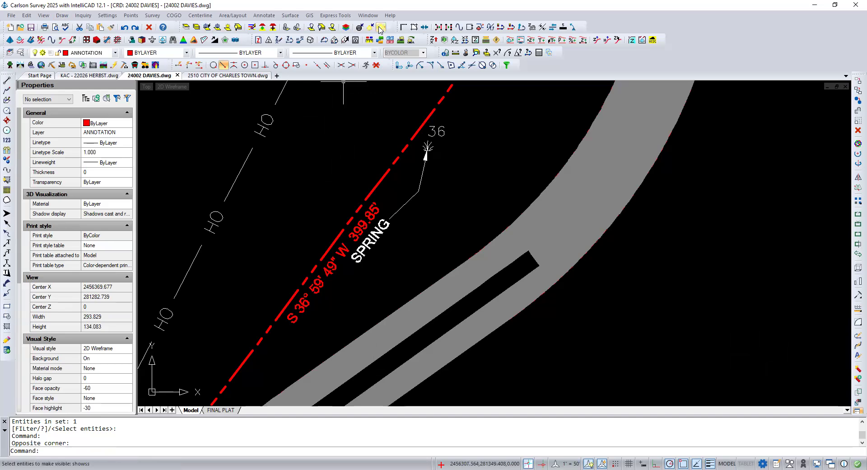
left_click(380, 30)
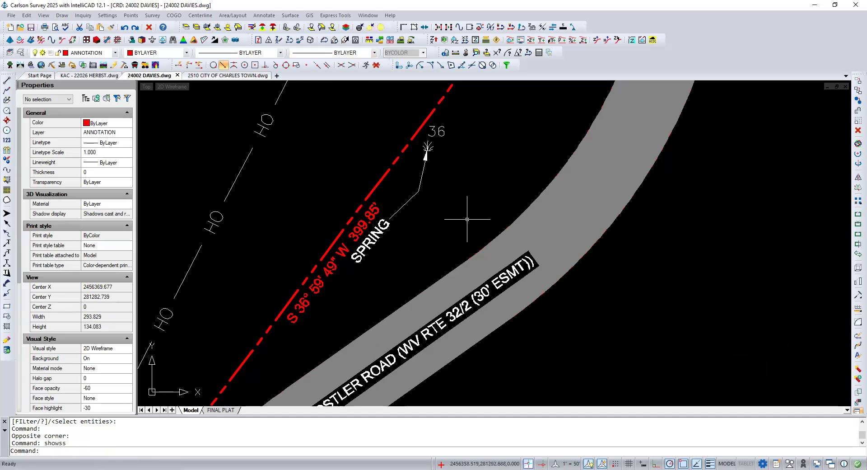
Step: Check the full list of text properties of the Hostler Road label and open its text for editing
left_click(516, 270)
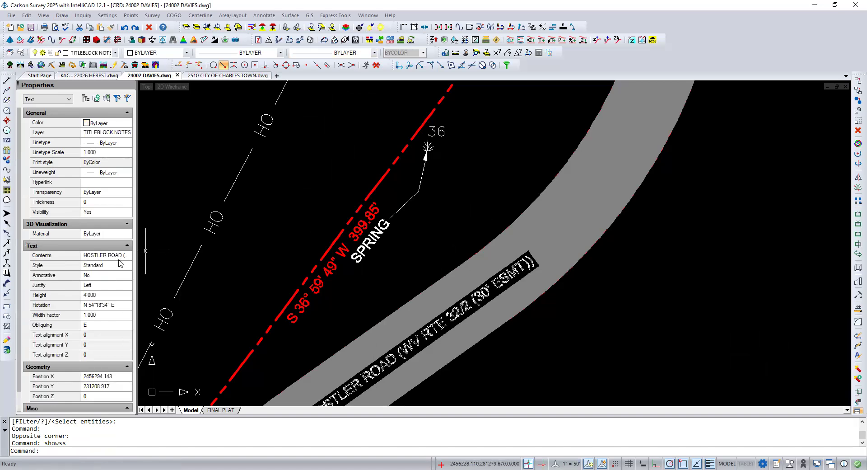
scroll(109, 323, "down", 1)
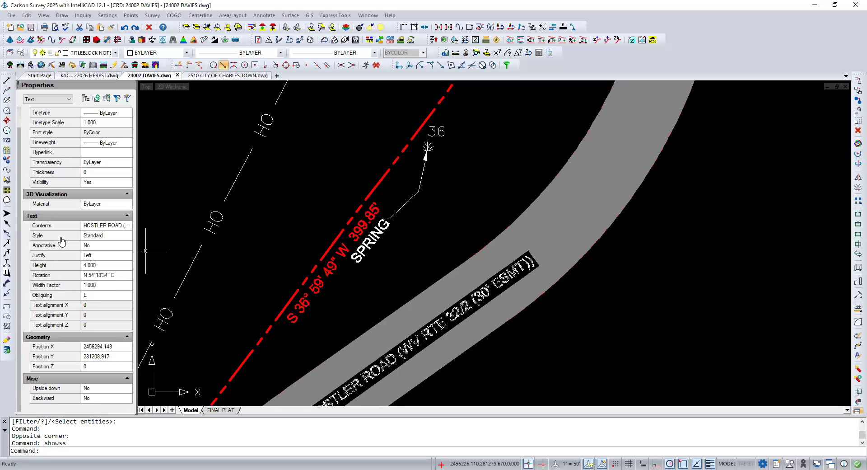
double_click(466, 304)
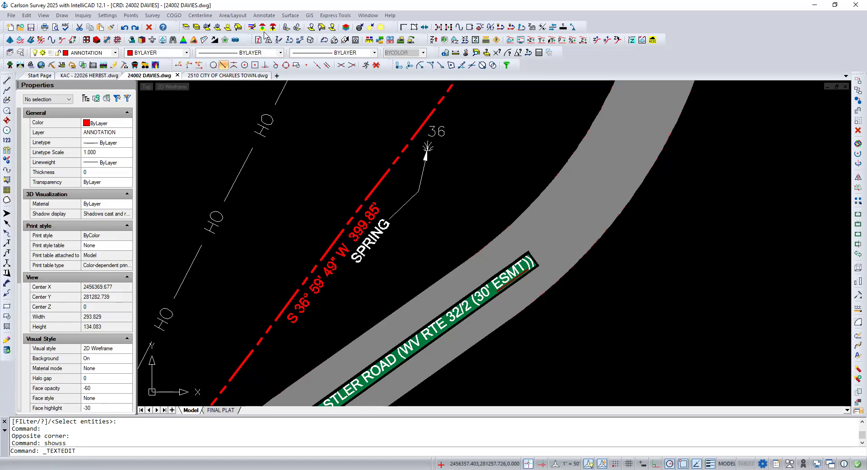
left_click(335, 16)
mouse_move(345, 36)
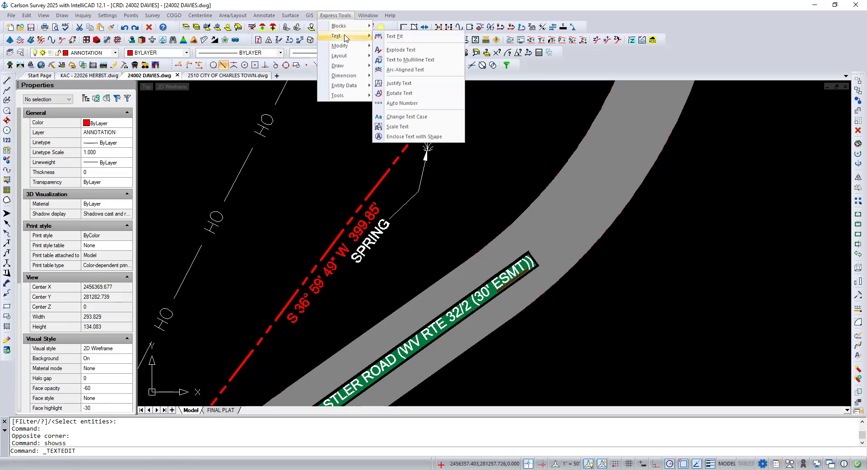
left_click(428, 61)
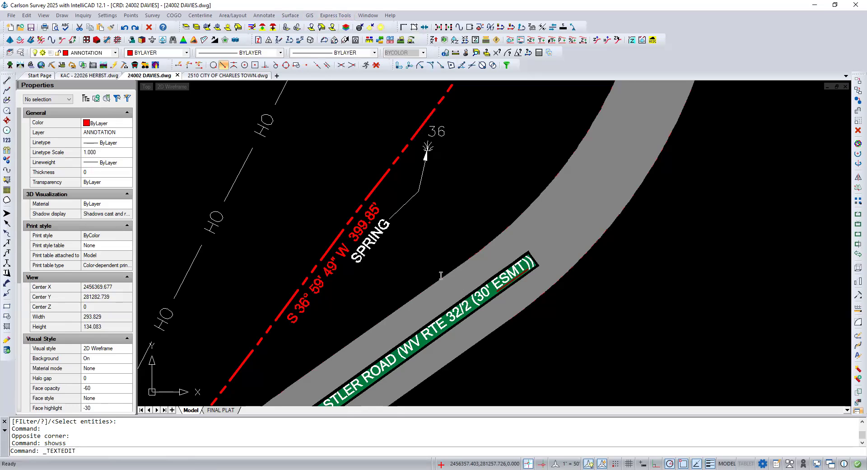
left_click(426, 257)
key("Escape")
key("Escape")
key("Escape")
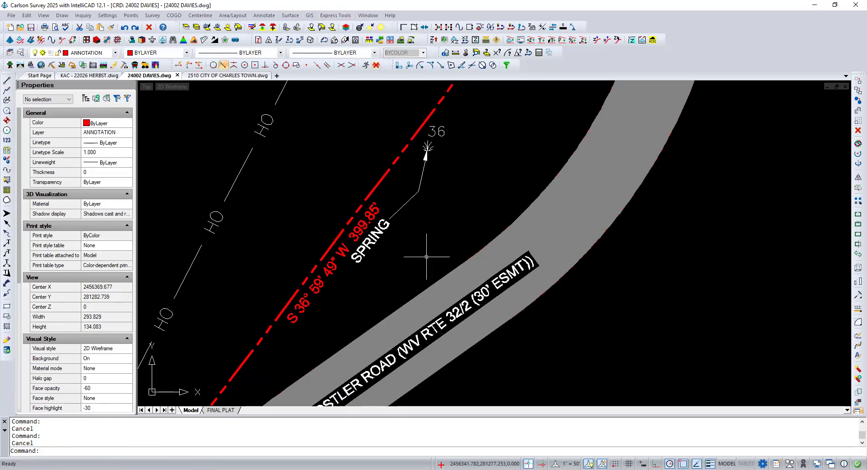
Step: Convert the single-line Hostler Road label to multiline text
left_click(335, 15)
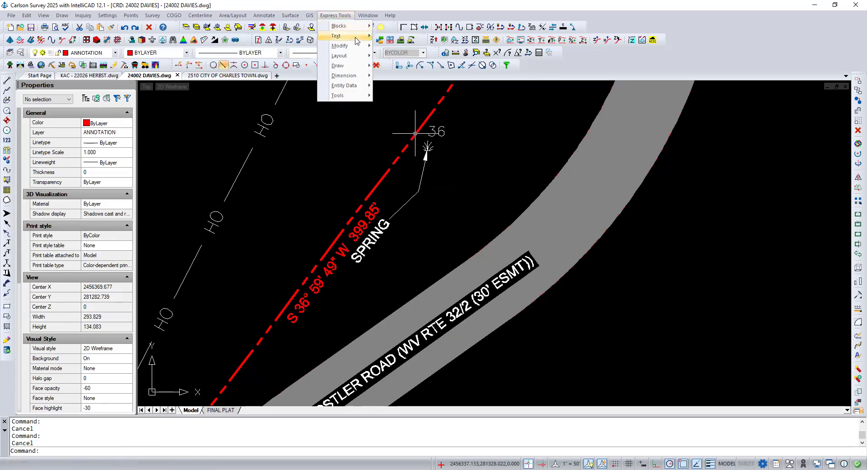
mouse_move(357, 41)
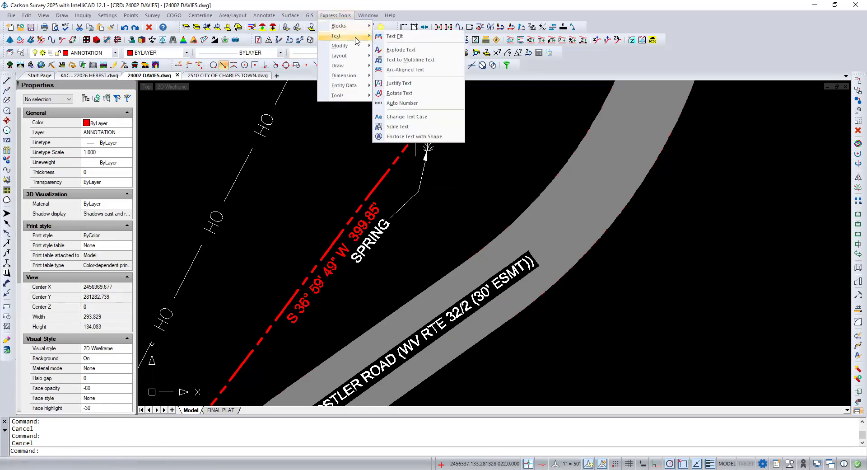
left_click(410, 59)
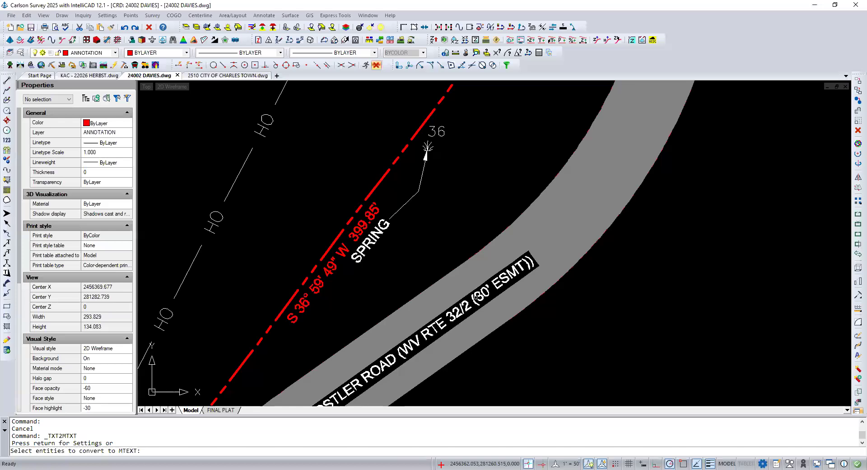
left_click(476, 297)
left_click(474, 299)
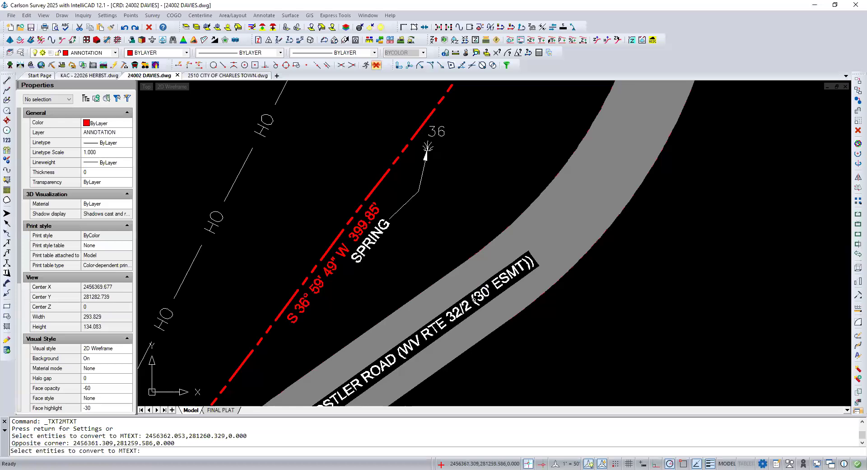
left_click(474, 298)
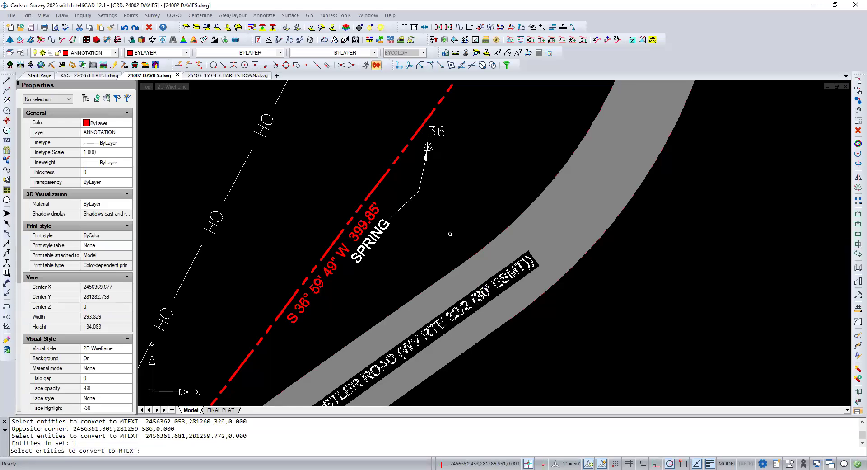
key("Return")
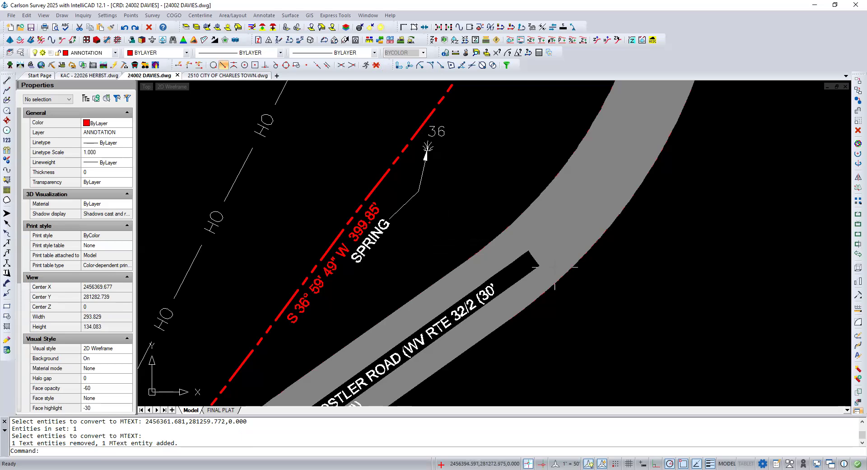
Step: Close the rectangular opening in the road hatch around the Hostler Road label by stretching one long edge onto the opposite edge
left_click(507, 262)
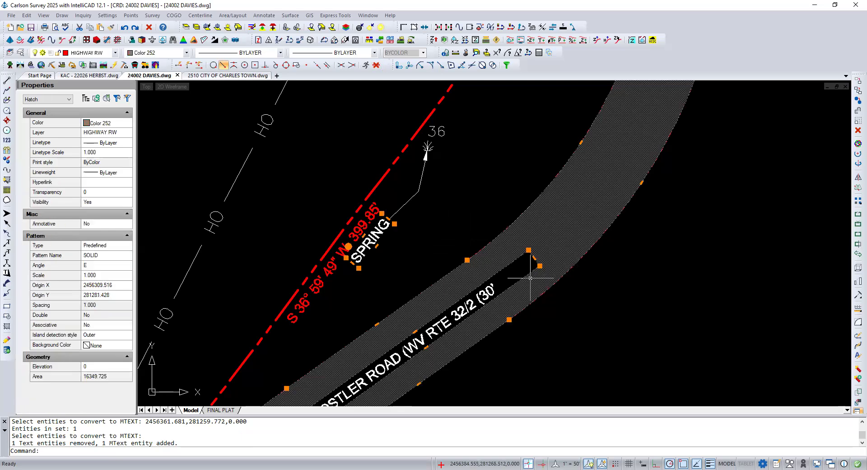
scroll(564, 211, "down", 1)
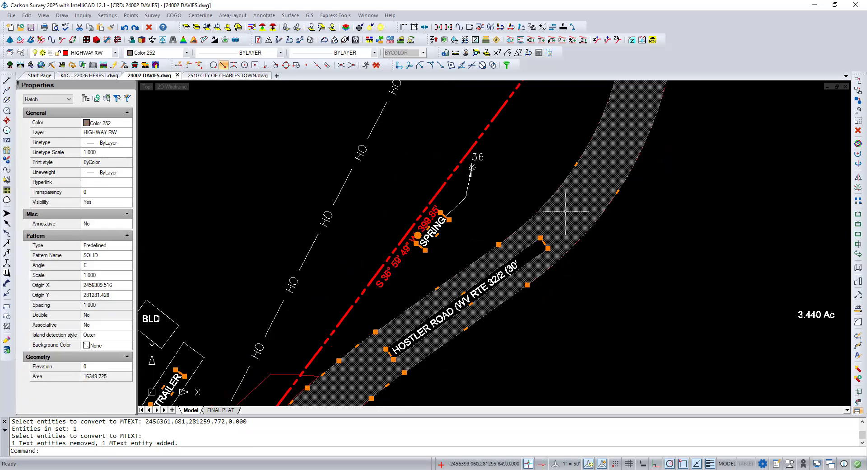
scroll(451, 316, "up", 2)
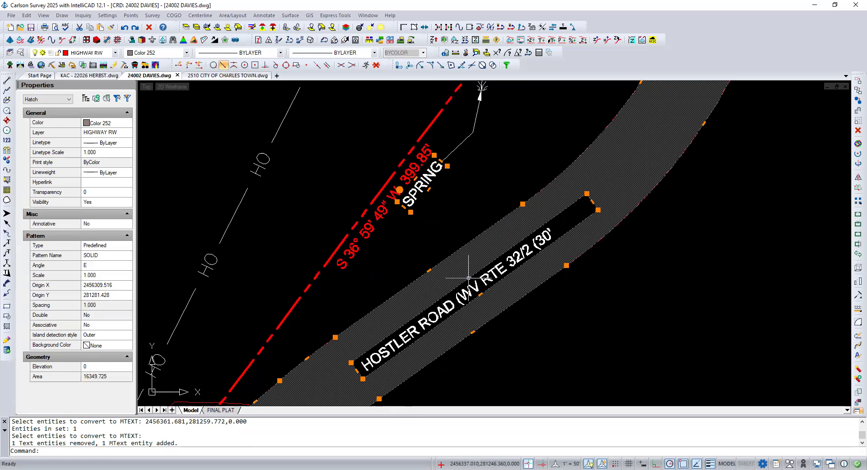
left_click(480, 294)
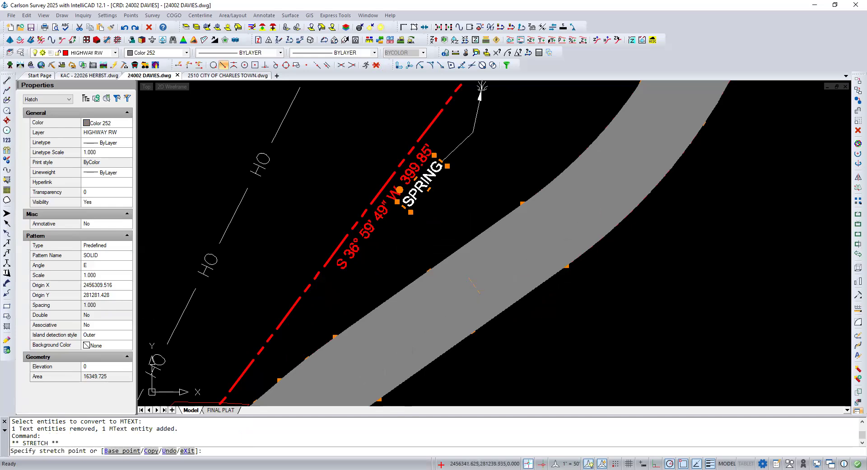
left_click(480, 294)
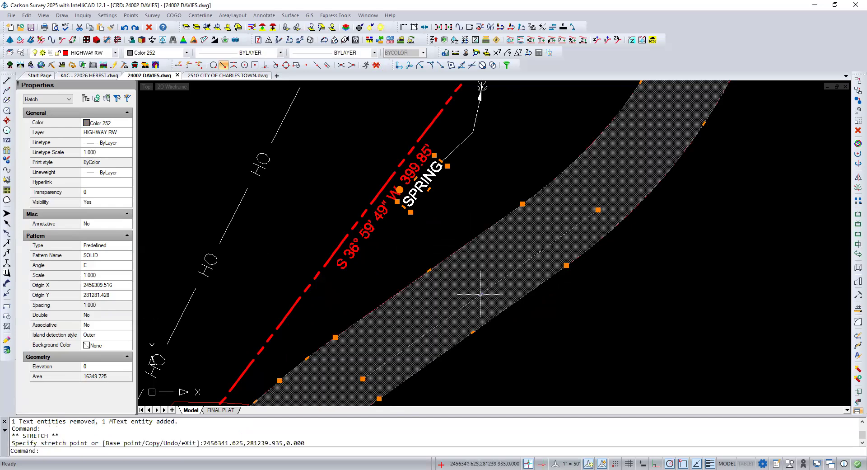
Step: Send the road hatch to the back of the draw order, behind the Hostler Road label
right_click(459, 221)
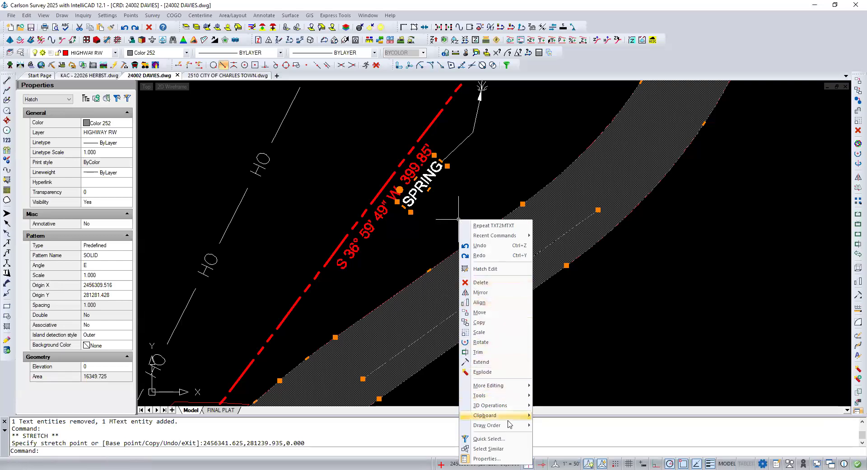
mouse_move(509, 427)
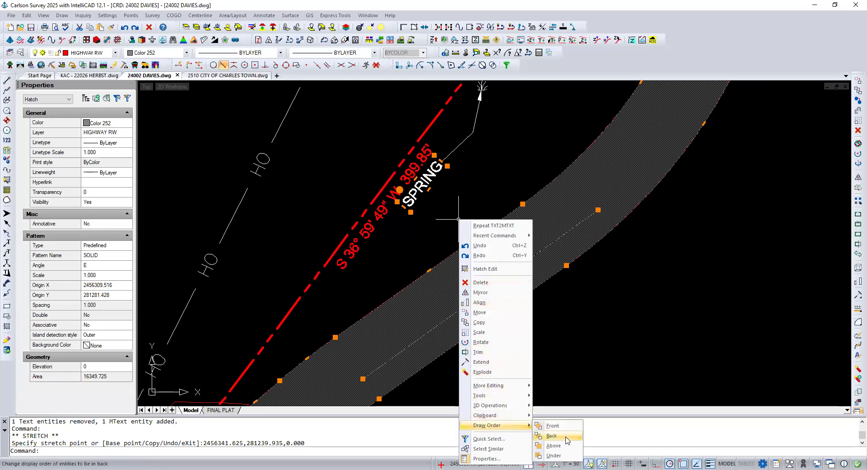
left_click(552, 435)
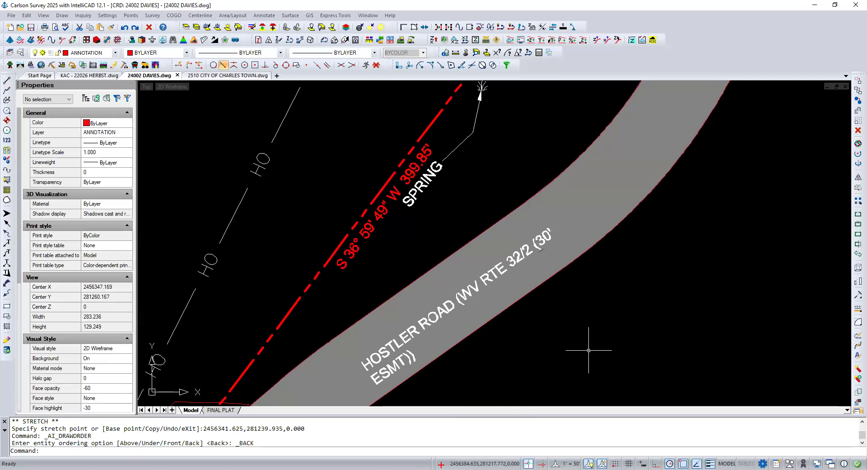
key("Escape")
key("Escape")
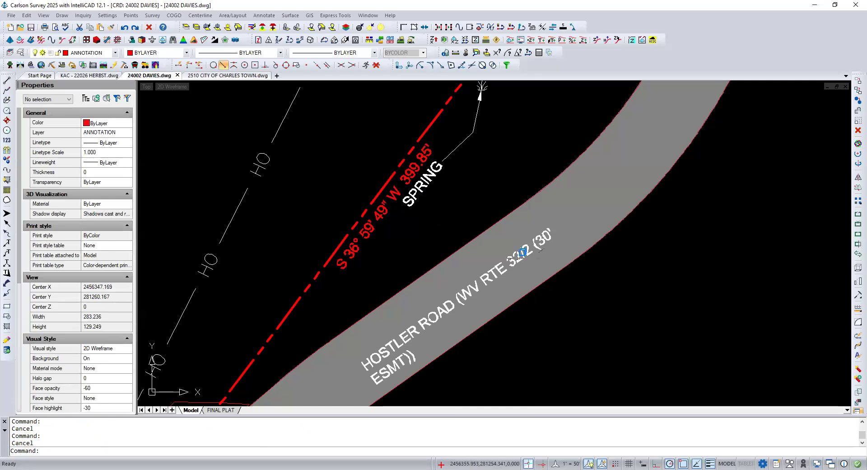
Step: Widen the multiline Hostler Road label's text frame along the road until the whole label fits on one line
left_click(518, 255)
left_click(544, 297)
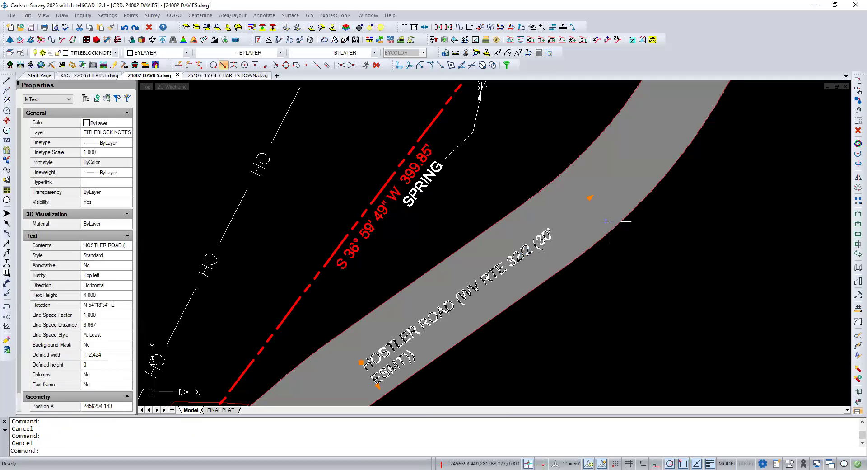
left_click(590, 197)
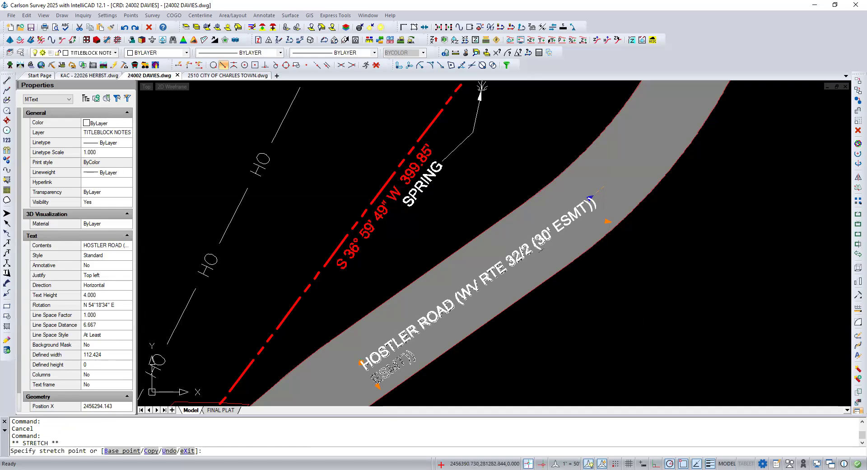
left_click(591, 199)
key("Escape")
key("Escape")
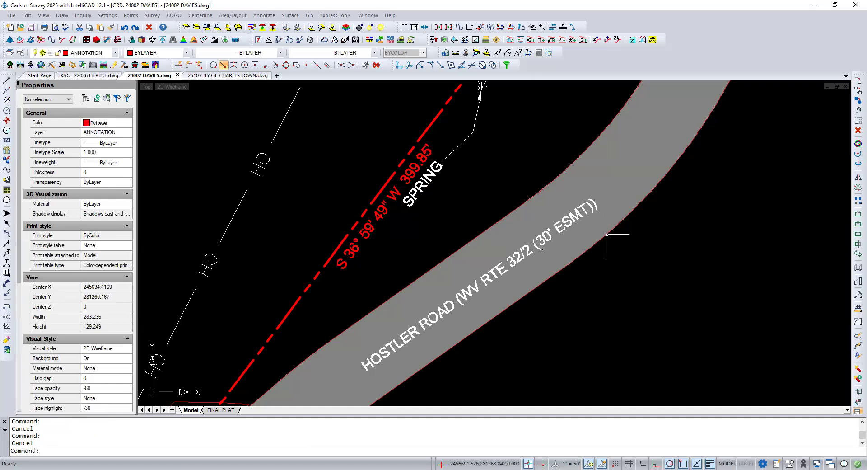
Step: Check which overlapping entities can be selected at the ESMT end of the Hostler Road label, and leave without selecting any
left_click(576, 209)
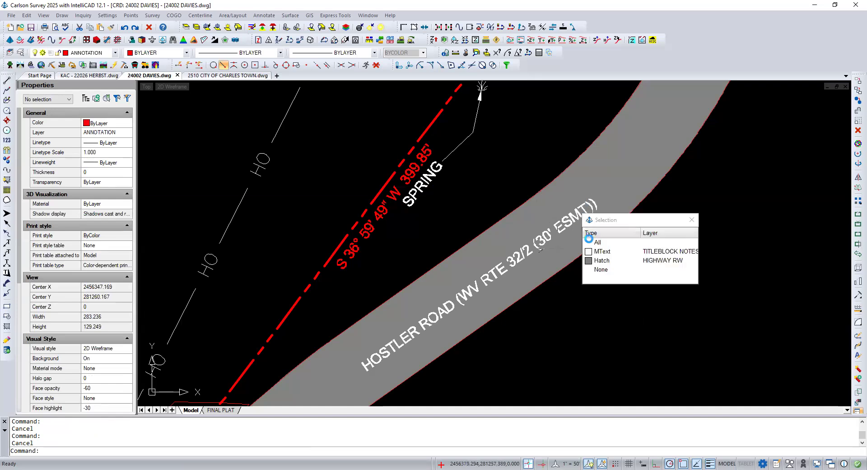
left_click(608, 261)
key("Escape")
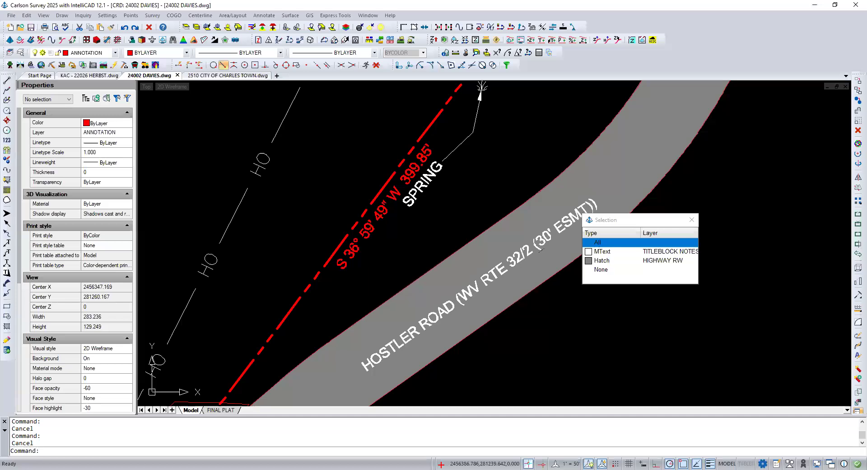
key("Escape")
key("Escape")
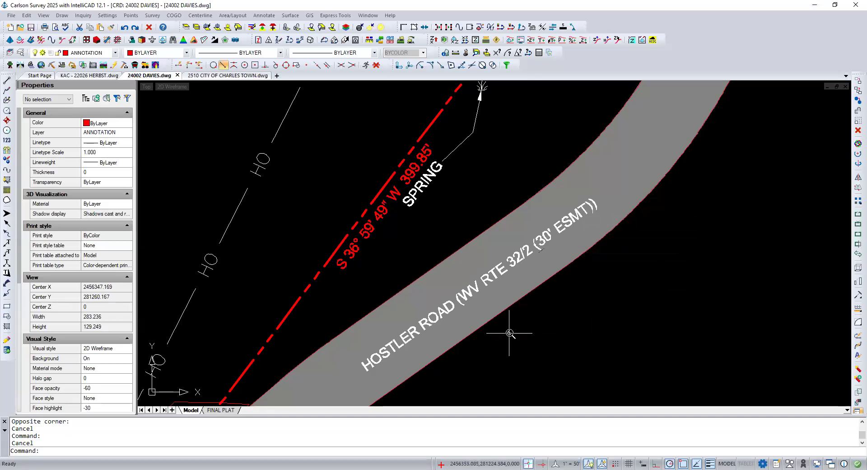
Step: Review the Hatch and Gradient options for pattern, islands and gap tolerance, and leave without creating a hatch
scroll(517, 335, "down", 2)
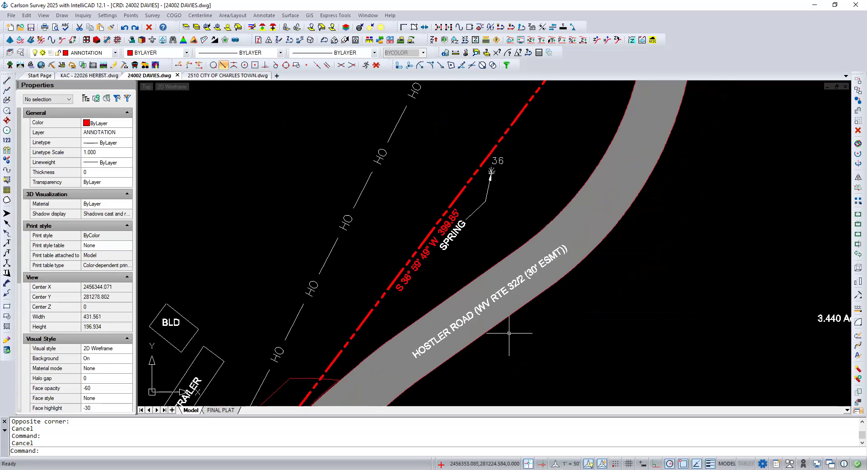
scroll(509, 333, "down", 1)
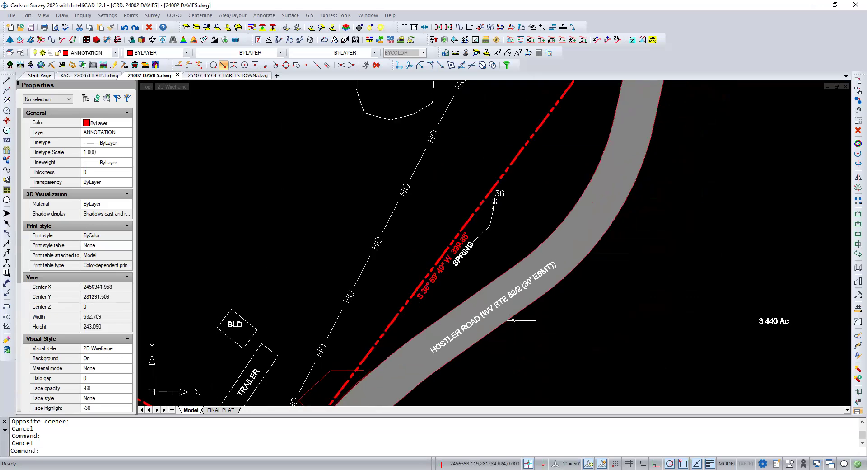
scroll(487, 266, "down", 2)
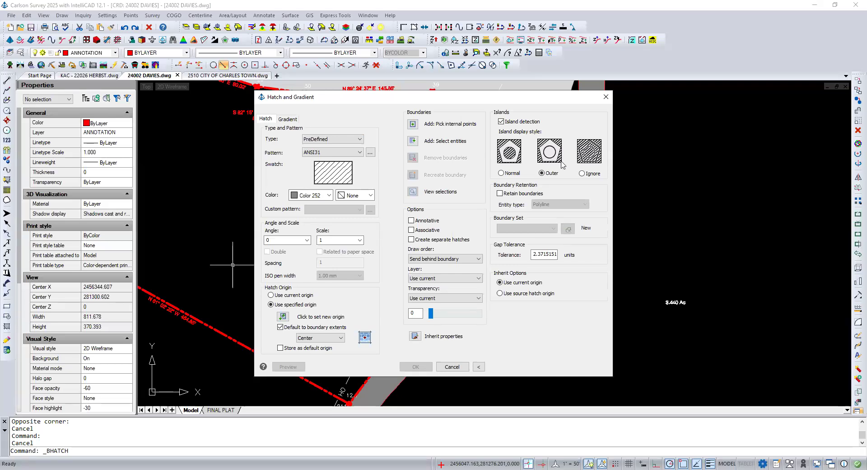
left_click(452, 367)
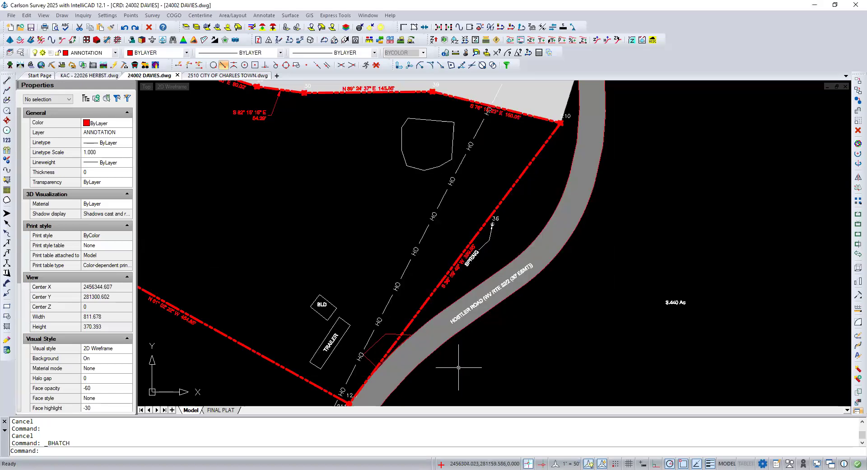
Step: Examine the whole parcel with its hatched areas, and the entrance outline between the trailer and Hostler Road
scroll(464, 365, "down", 1)
scroll(464, 364, "down", 1)
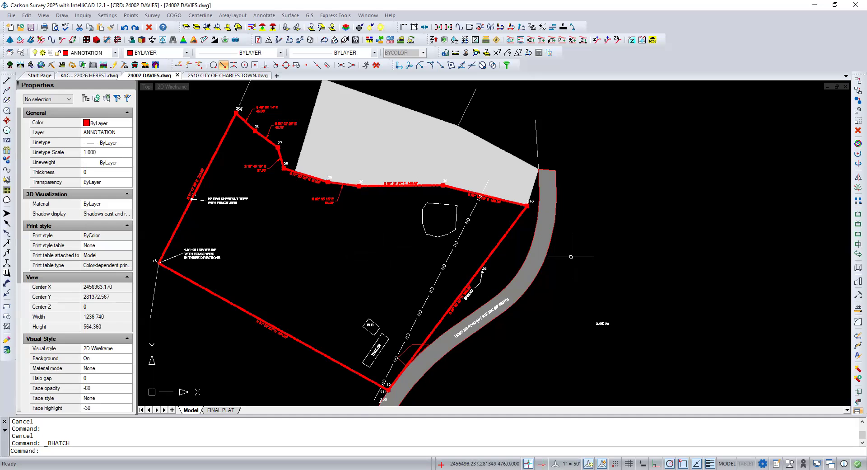
scroll(563, 150, "down", 1)
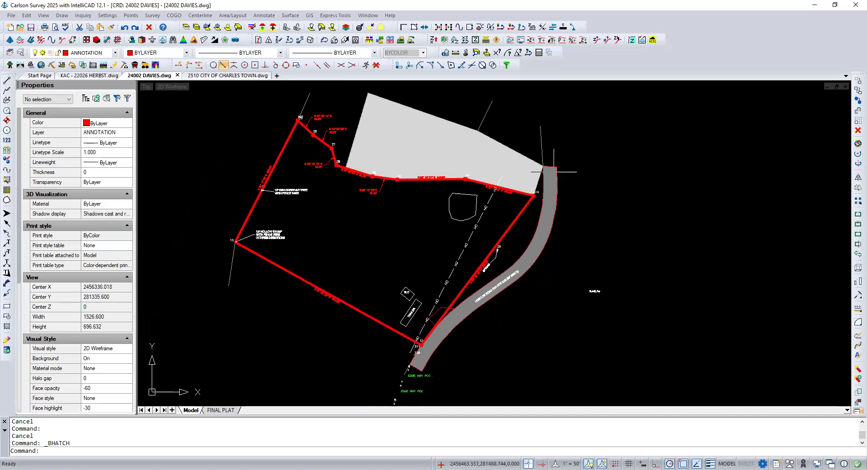
scroll(443, 321, "down", 1)
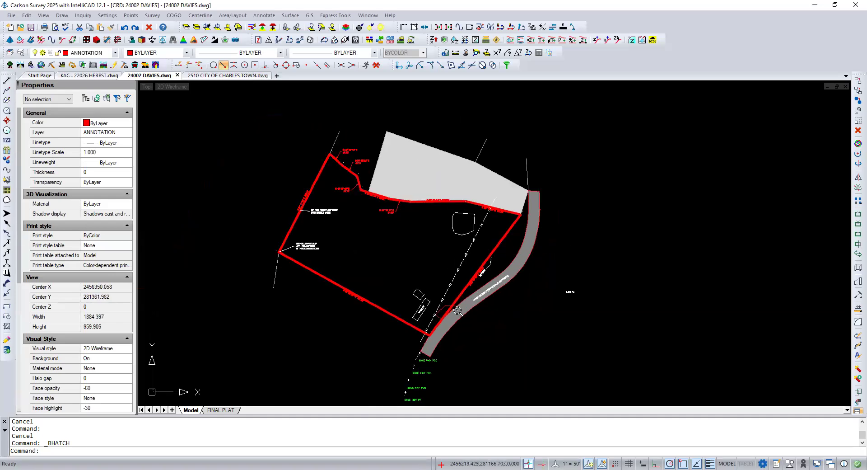
scroll(447, 321, "up", 3)
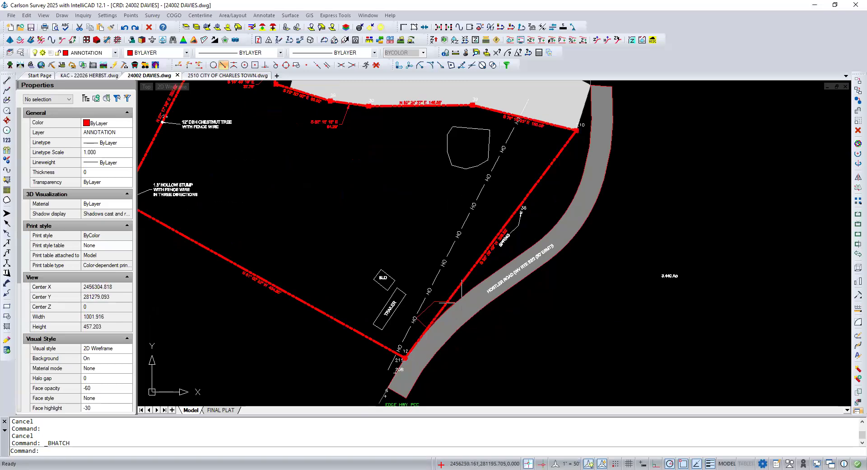
scroll(465, 286, "down", 1)
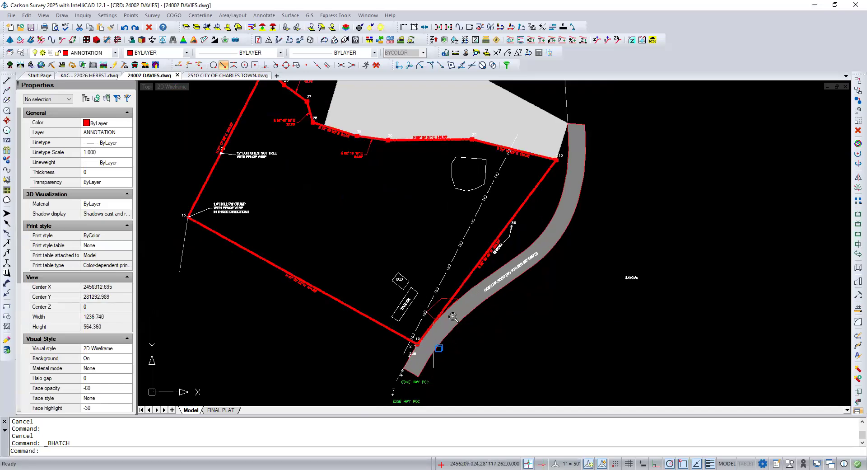
scroll(453, 317, "up", 3)
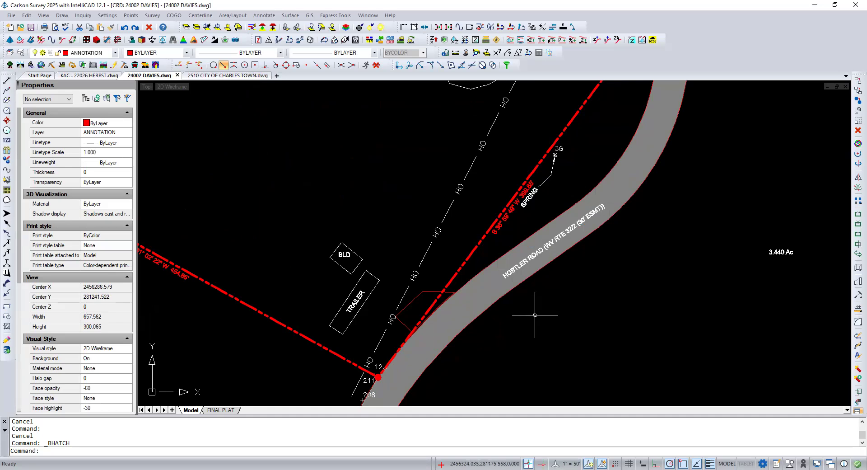
scroll(519, 329, "up", 2)
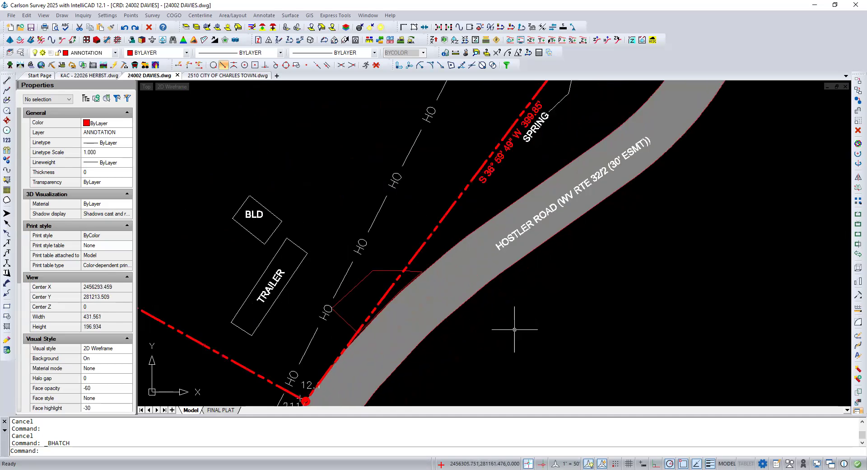
scroll(399, 294, "up", 2)
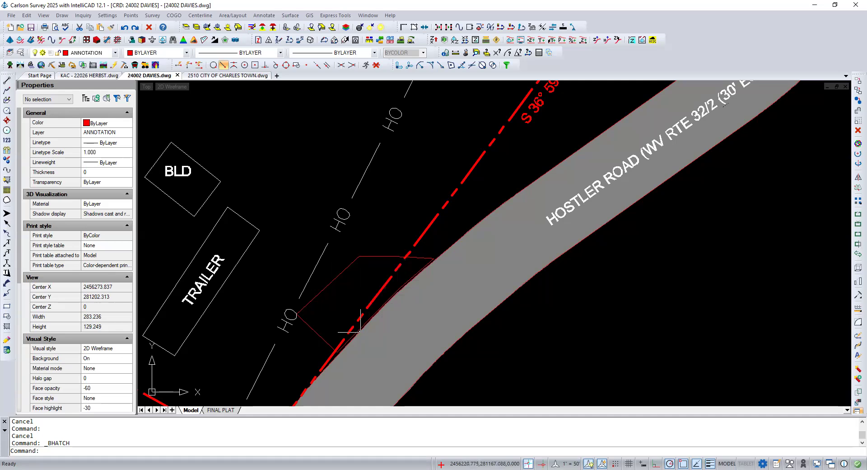
Step: Run VIEWRES with fast zooms set to Yes and curve display quality 20000, and regenerate the whole drawing
type("VIEWRES")
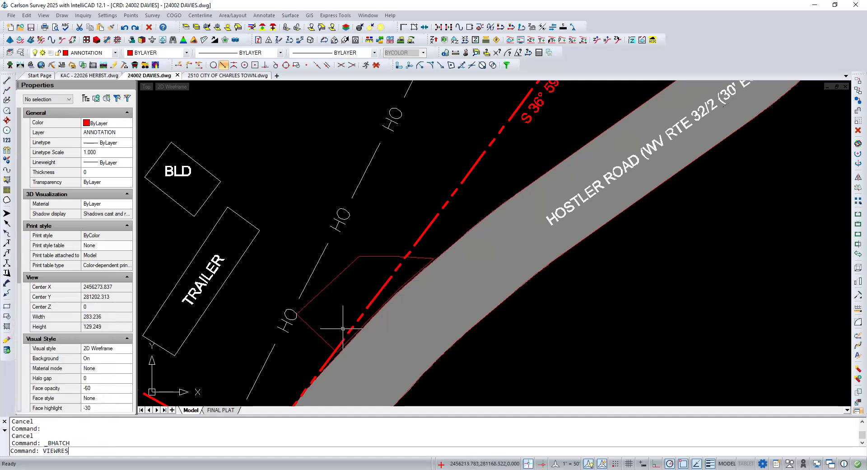
key("Return")
key("Return")
key("Return")
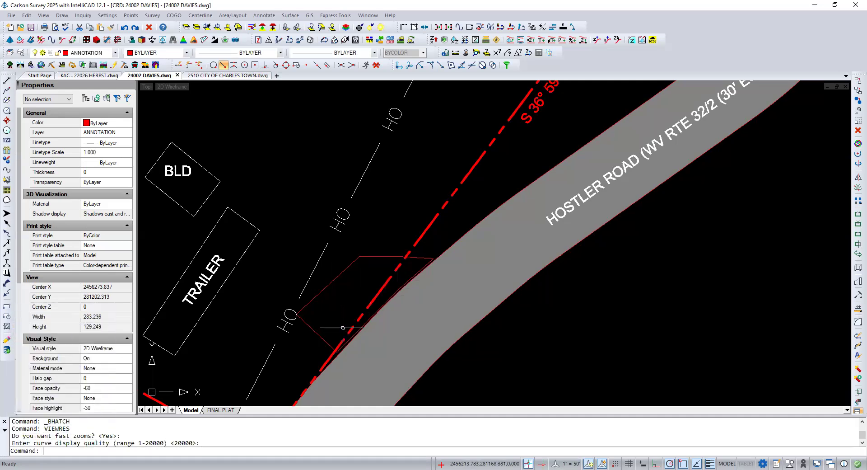
key("Return")
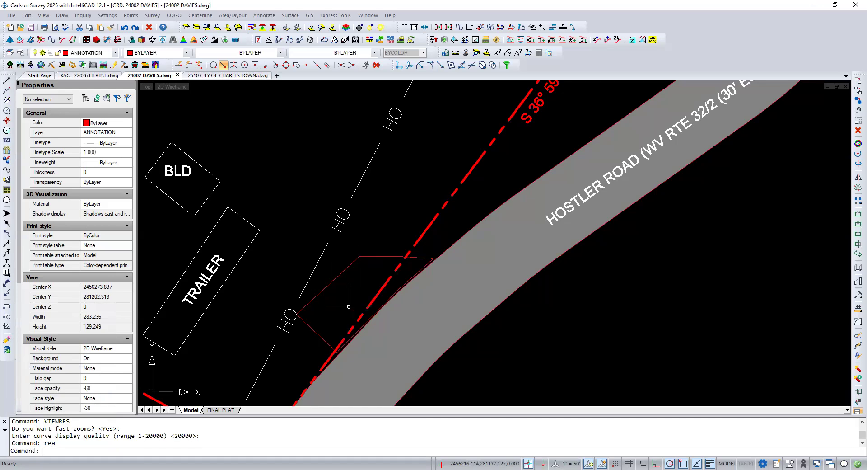
Step: Inspect the entrance outline where it meets the road edge, and check its polyline properties
scroll(356, 336, "up", 1)
scroll(356, 337, "up", 2)
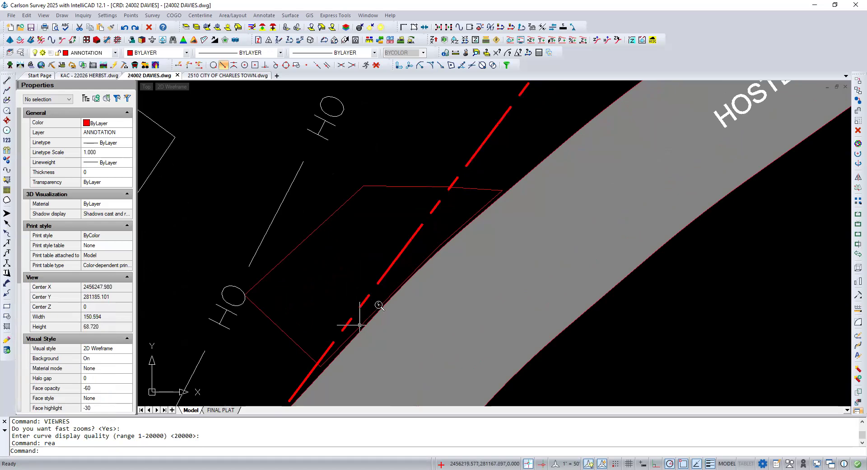
scroll(367, 300, "up", 1)
scroll(411, 302, "down", 2)
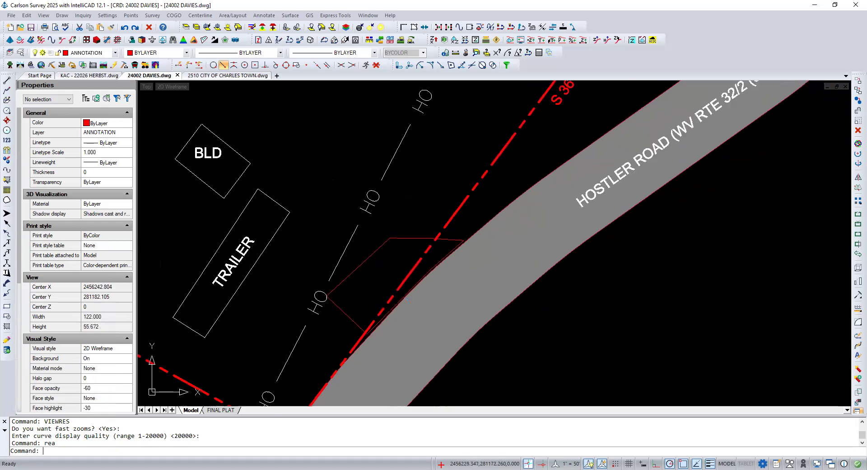
scroll(410, 301, "down", 2)
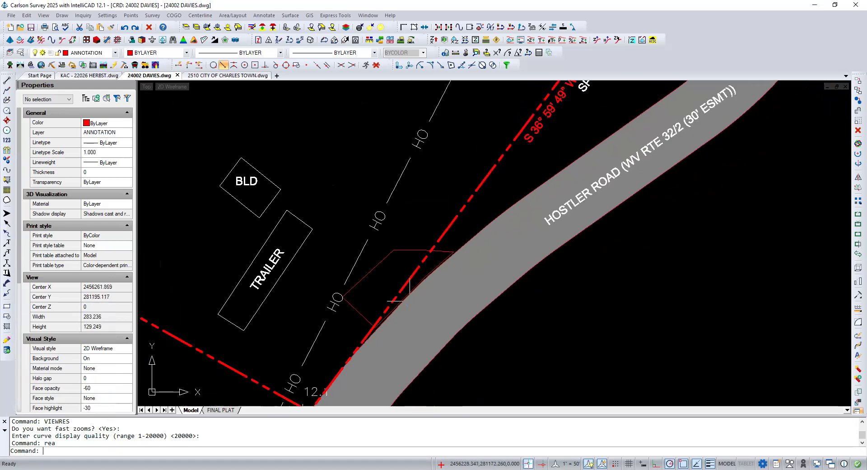
left_click(409, 249)
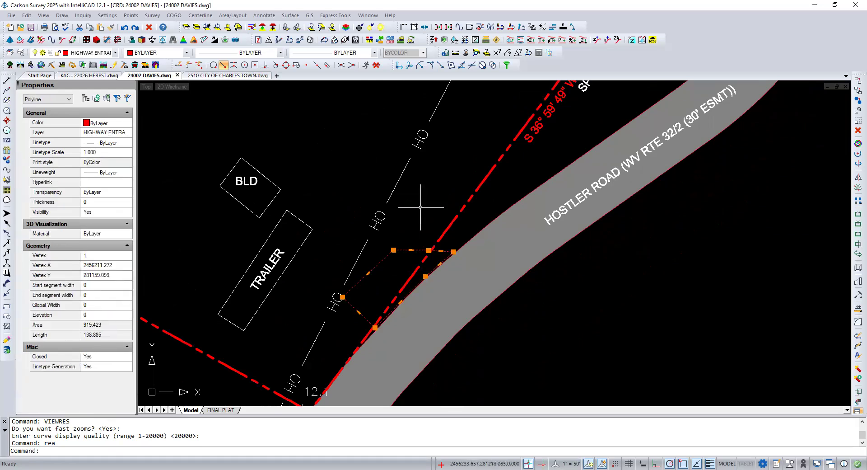
key("Escape")
key("Escape")
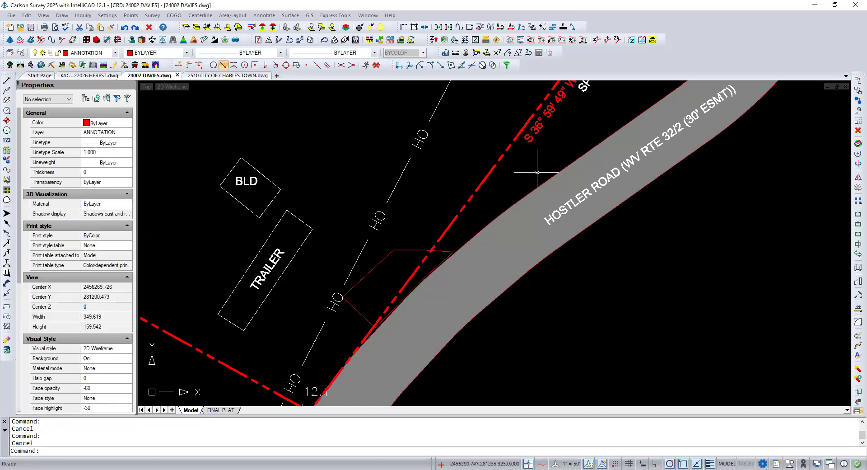
scroll(537, 171, "down", 3)
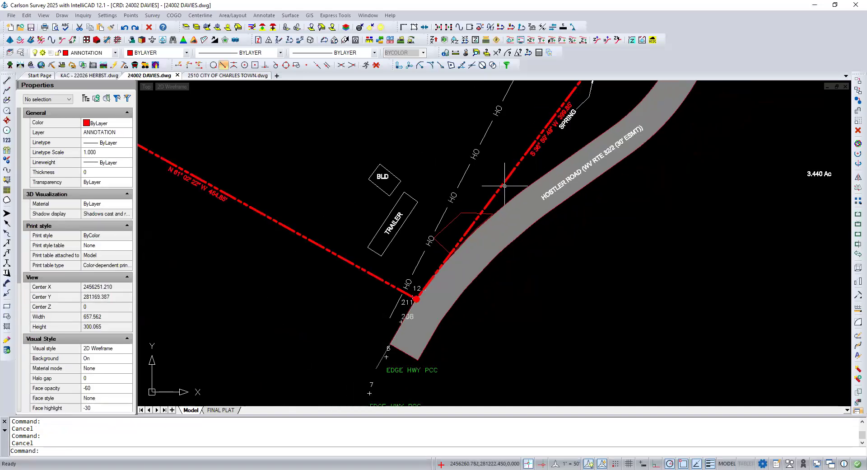
scroll(505, 186, "down", 2)
scroll(505, 186, "up", 1)
scroll(508, 186, "down", 1)
scroll(508, 186, "up", 3)
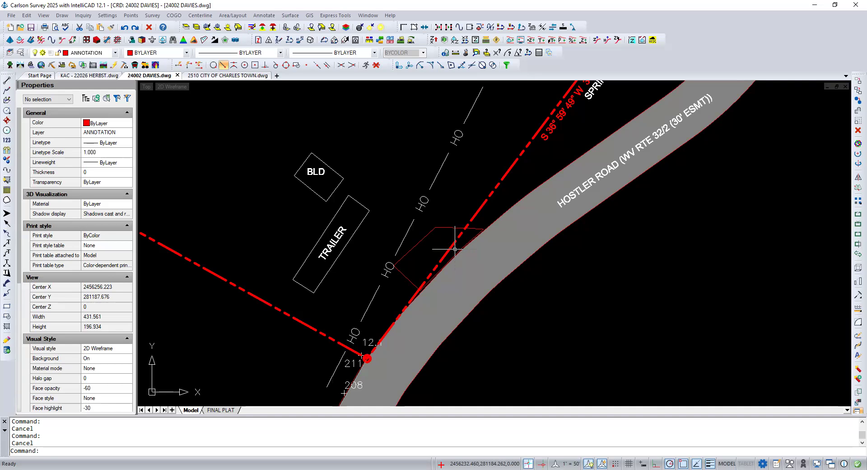
Step: Set the scale of the ANSI31 hatch on the adjoining parcel above the boundary to 50
scroll(455, 248, "down", 3)
middle_click_drag(352, 345, 333, 363)
scroll(333, 363, "down", 3)
scroll(318, 213, "up", 3)
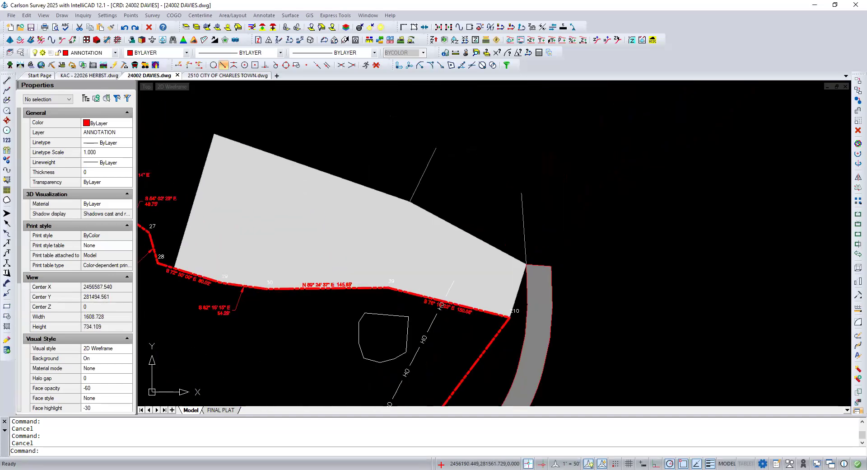
left_click(318, 216)
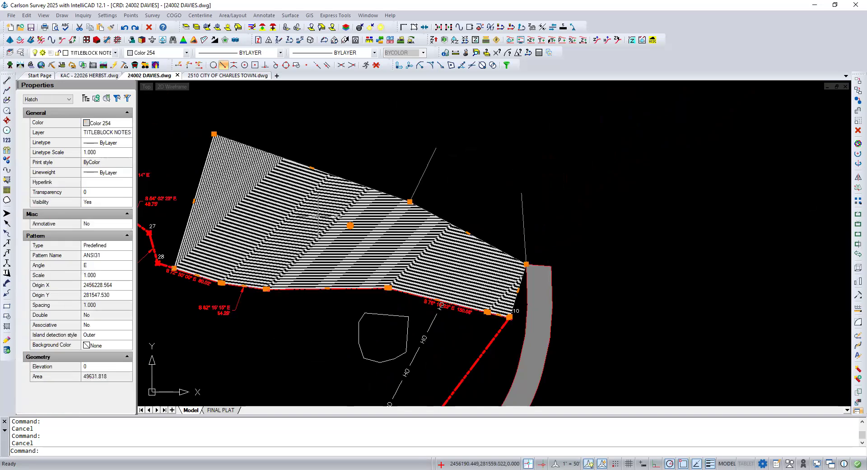
left_click(535, 291)
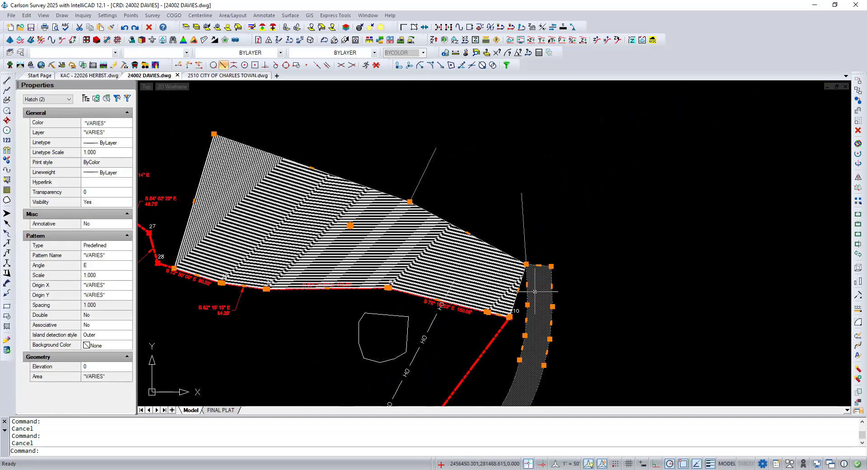
mouse_move(552, 286)
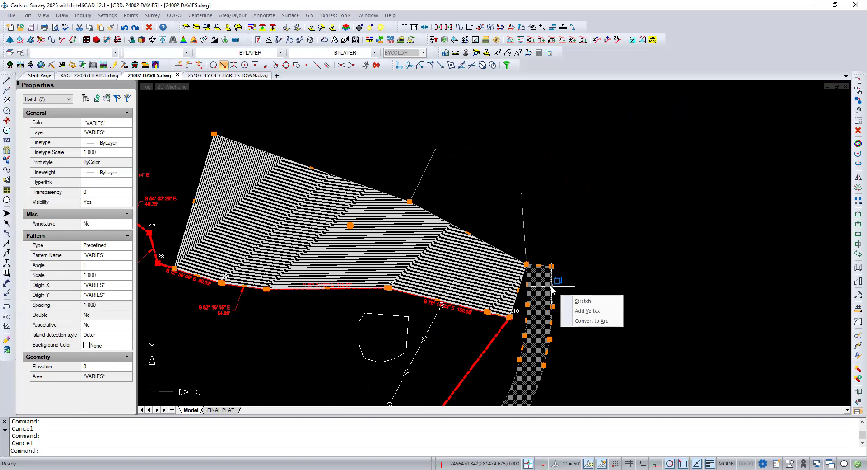
key("Escape")
left_click(287, 202)
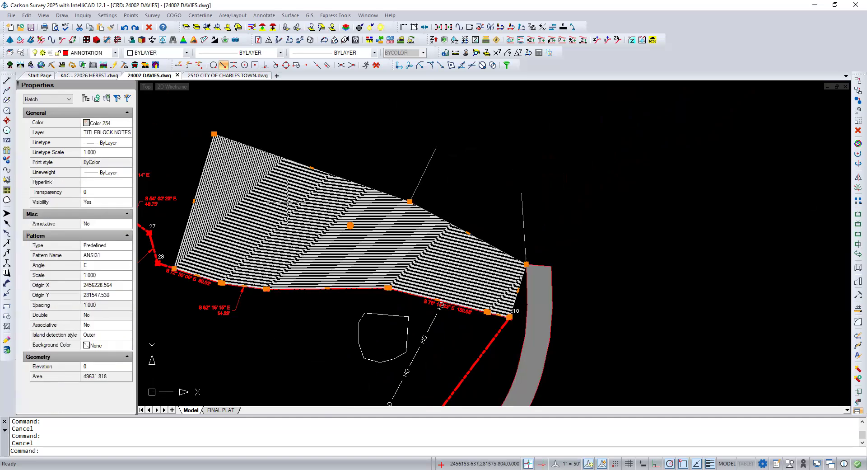
double_click(287, 202)
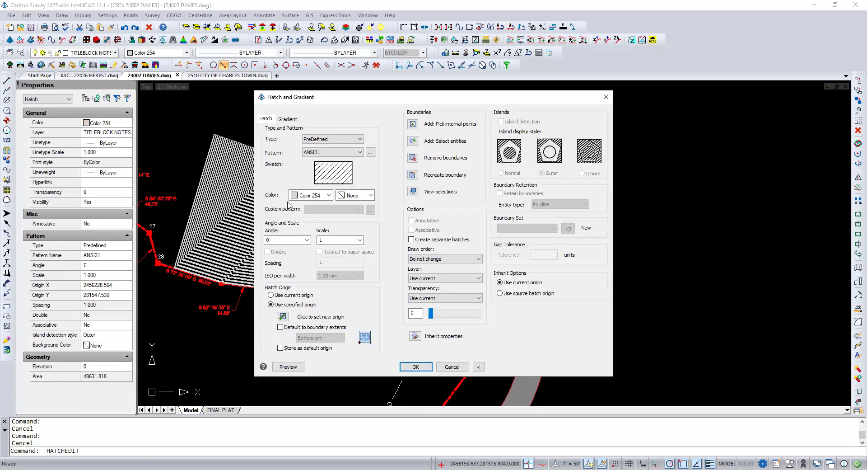
double_click(330, 241)
type("50")
key("Return")
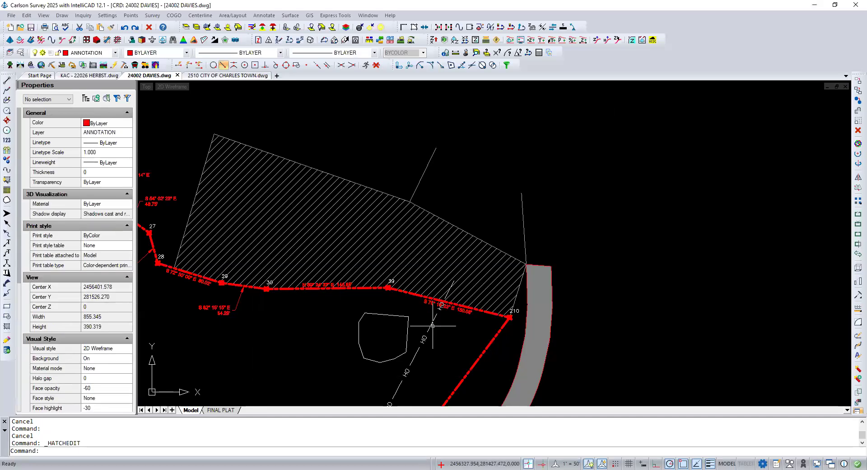
Step: Check the pattern settings of the Hostler Road hatch, and leave them without making changes
scroll(335, 195, "down", 1)
scroll(335, 194, "down", 1)
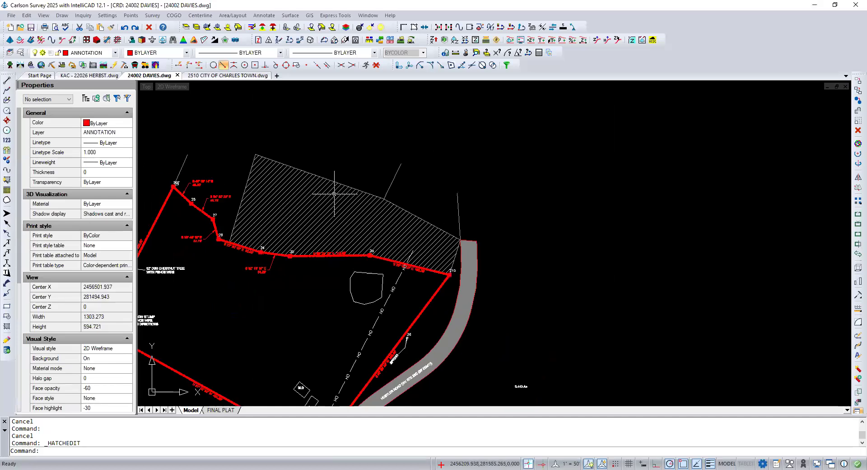
scroll(486, 200, "down", 1)
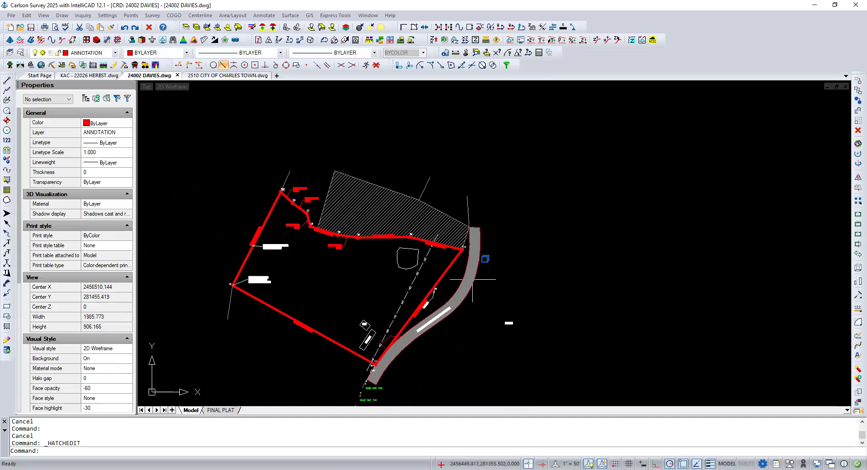
scroll(468, 299, "up", 2)
left_click(458, 282)
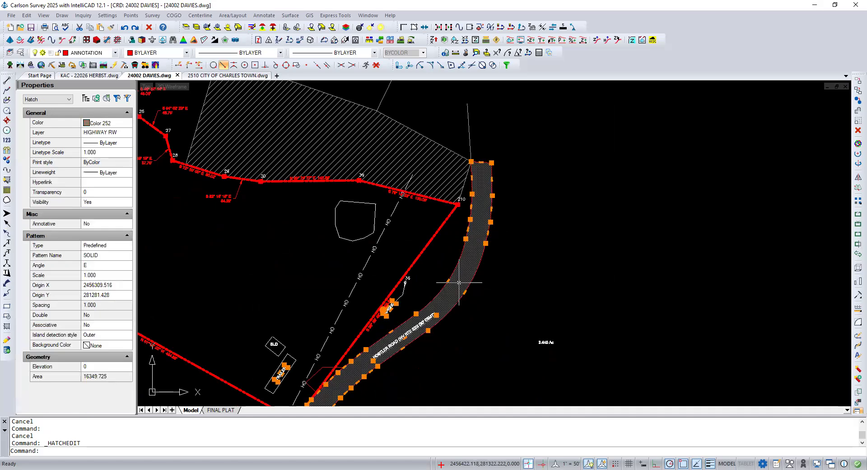
double_click(459, 282)
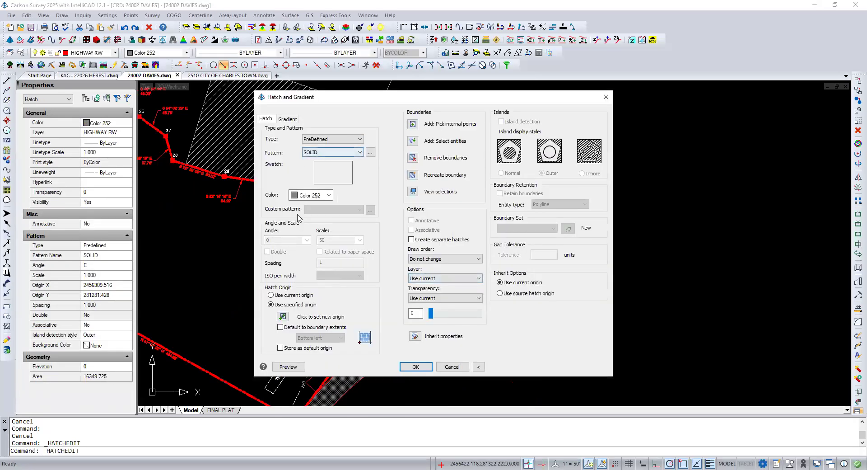
left_click(465, 367)
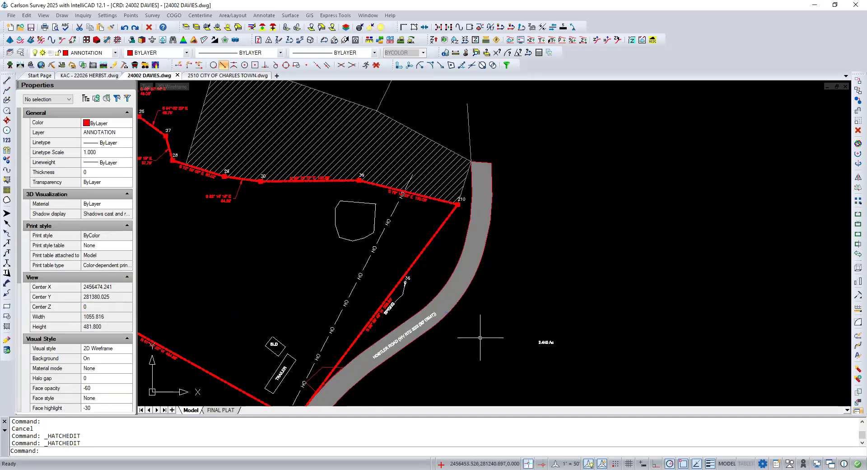
Step: Examine the area between the boundary line and Hostler Road, including the spring, the road hatch and the entrance outline
scroll(478, 323, "up", 1)
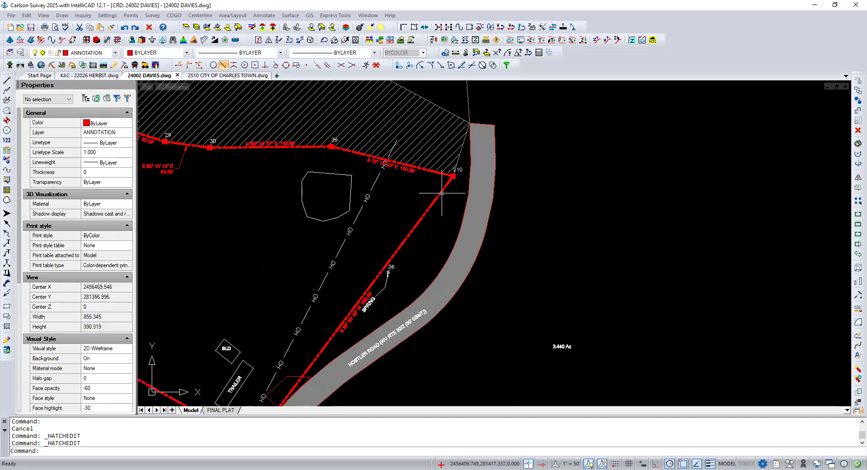
scroll(459, 186, "down", 2)
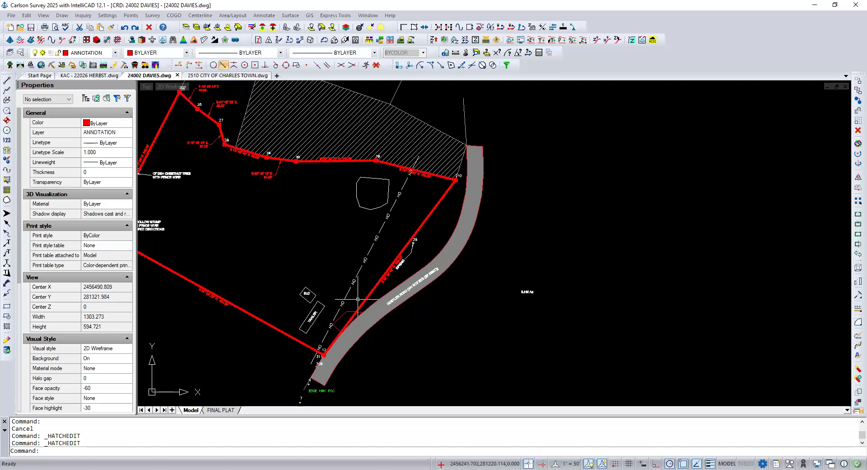
scroll(353, 312, "up", 1)
scroll(355, 313, "down", 1)
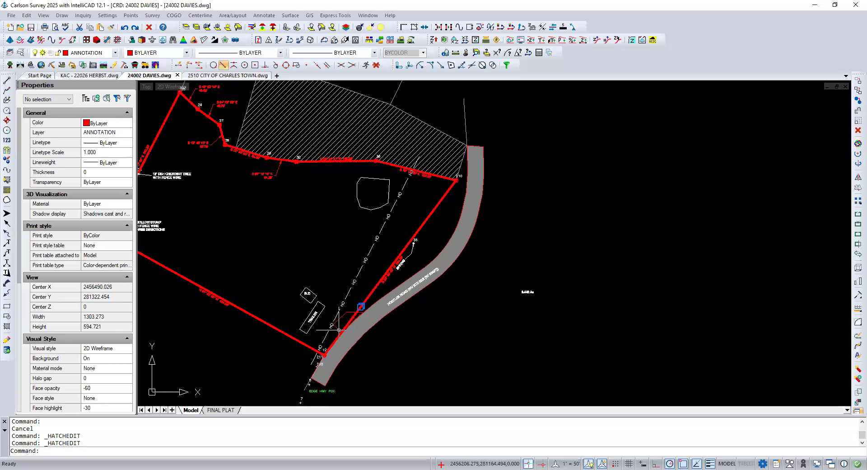
scroll(338, 329, "up", 1)
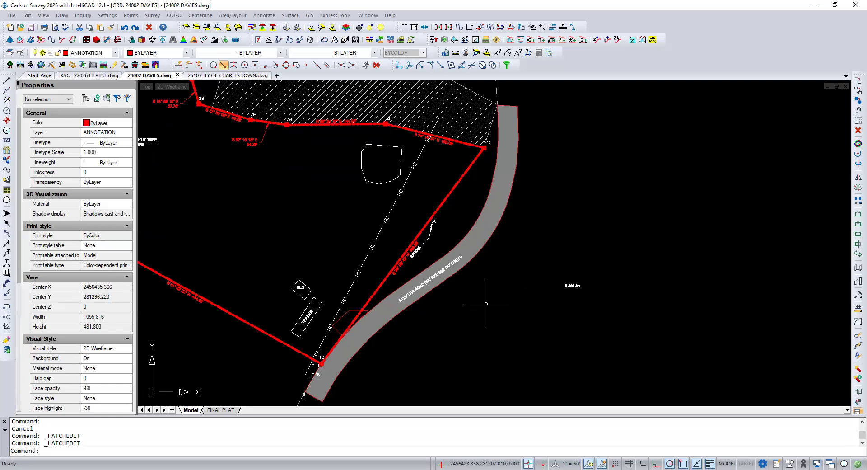
scroll(445, 237, "up", 3)
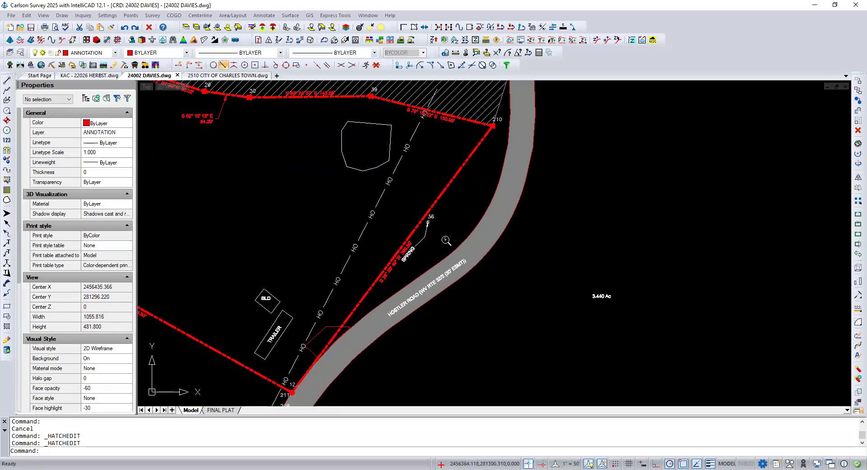
scroll(445, 239, "up", 1)
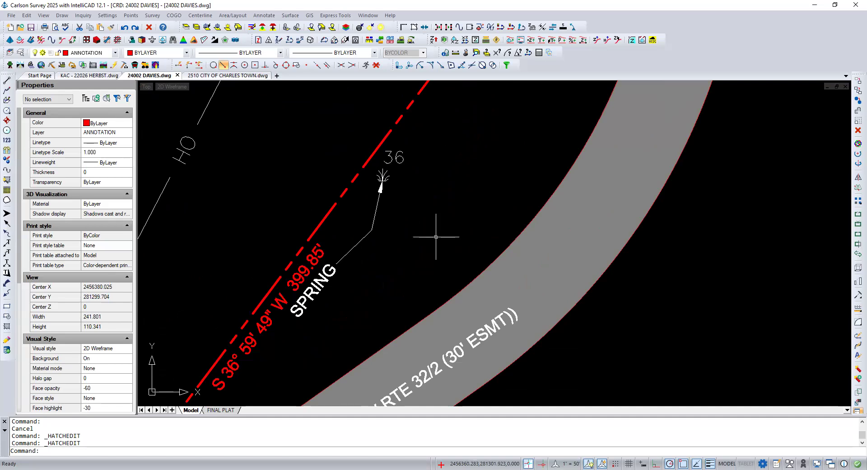
scroll(436, 236, "down", 2)
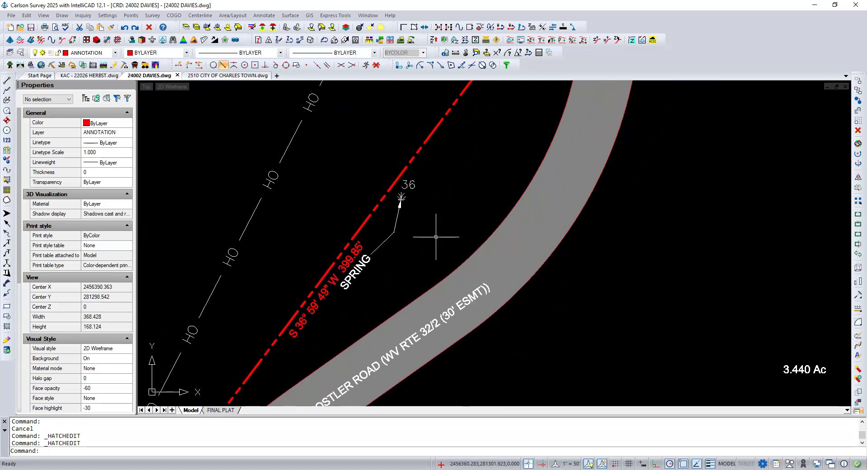
scroll(436, 236, "down", 2)
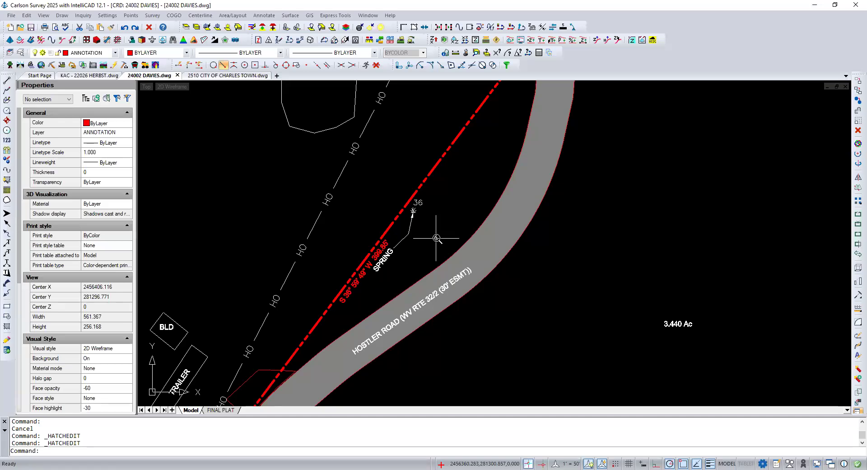
scroll(436, 238, "down", 4)
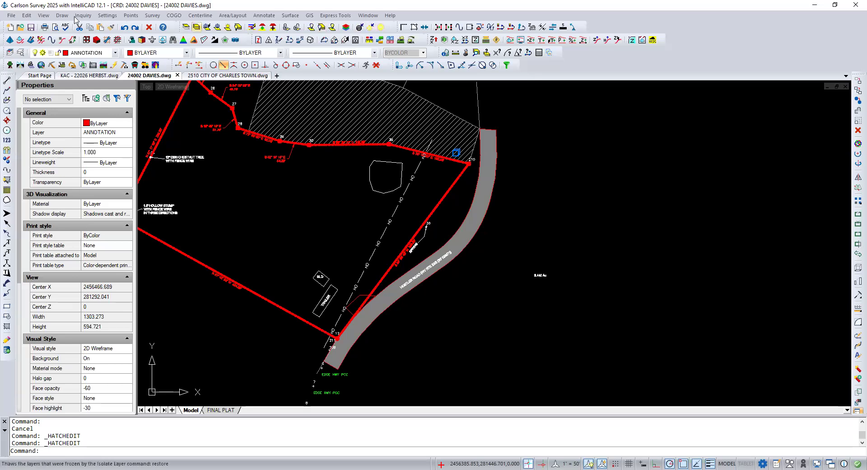
left_click(43, 15)
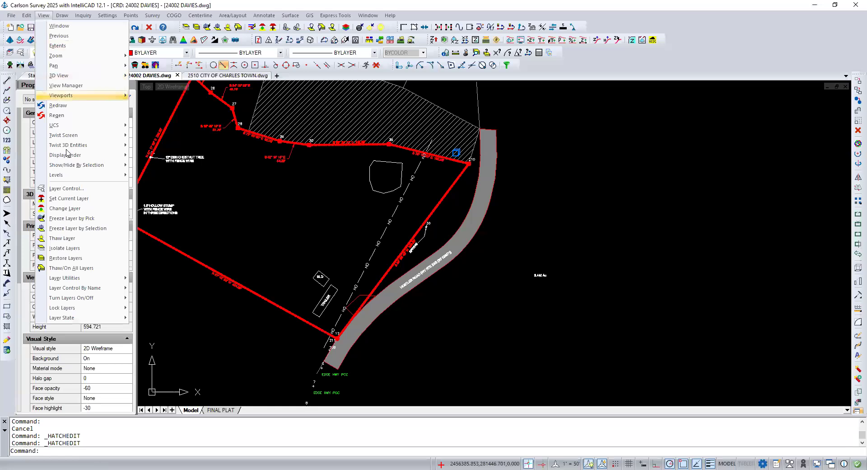
mouse_move(71, 168)
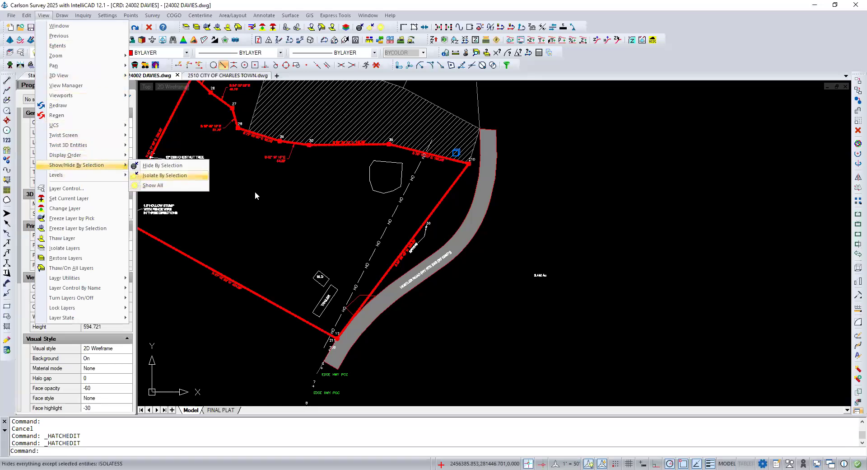
left_click(312, 198)
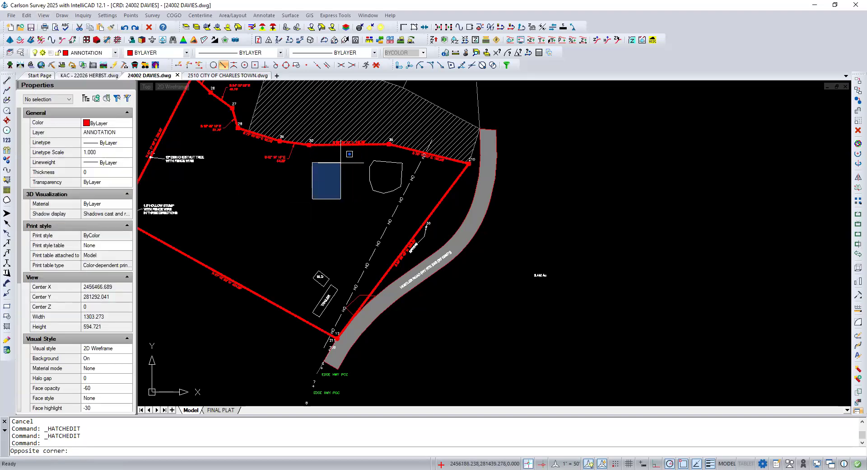
key("Escape")
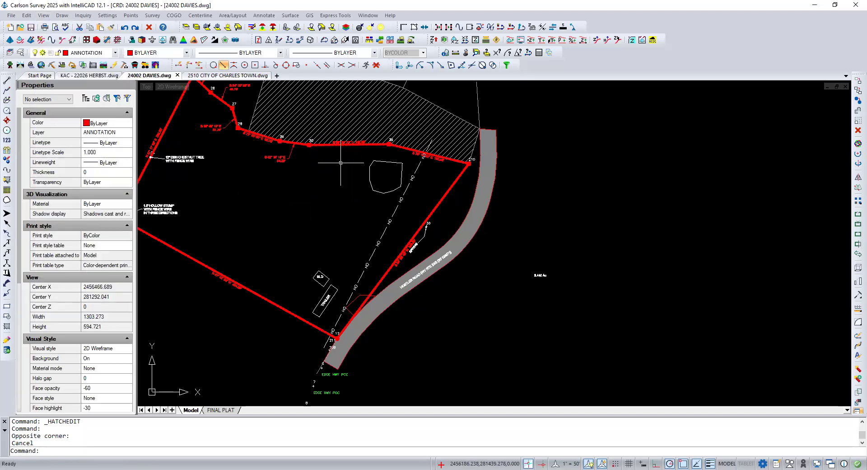
Step: Isolate the HIGHWAY RW polyline, the boundary line beside the spring, and the short line between point 210 and the road
left_click(370, 28)
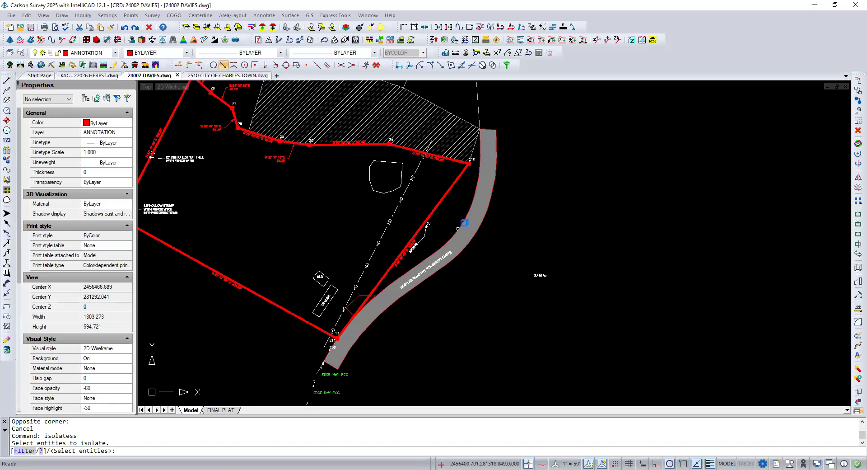
left_click(464, 222)
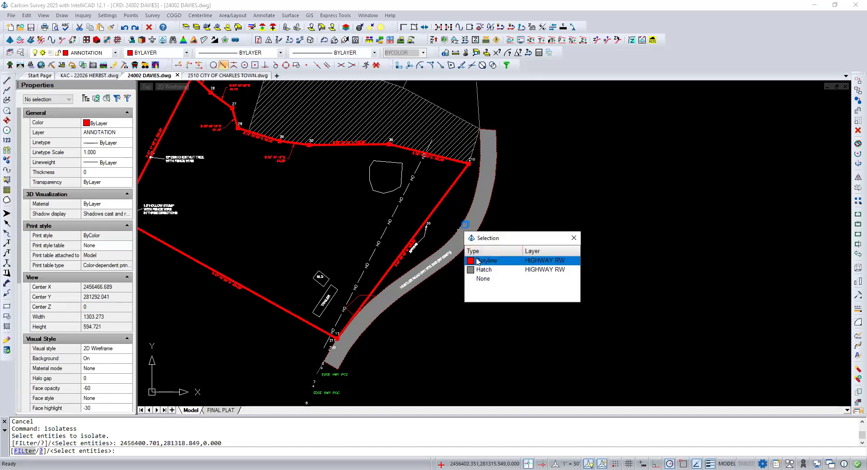
left_click(487, 260)
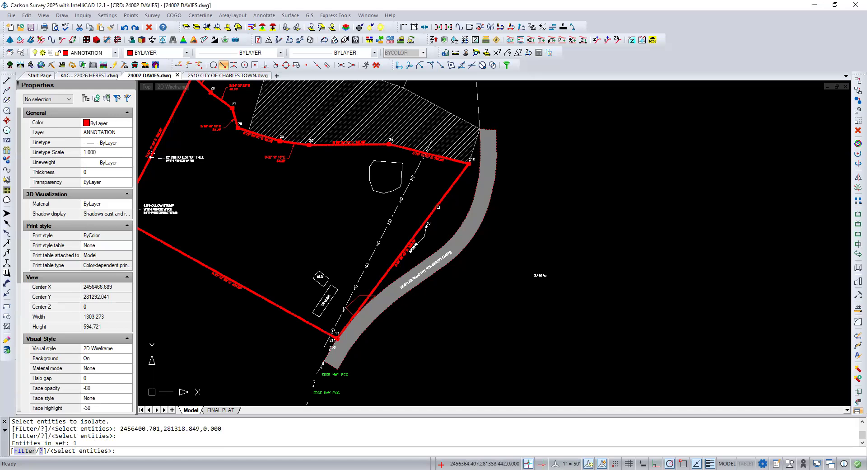
left_click(438, 207)
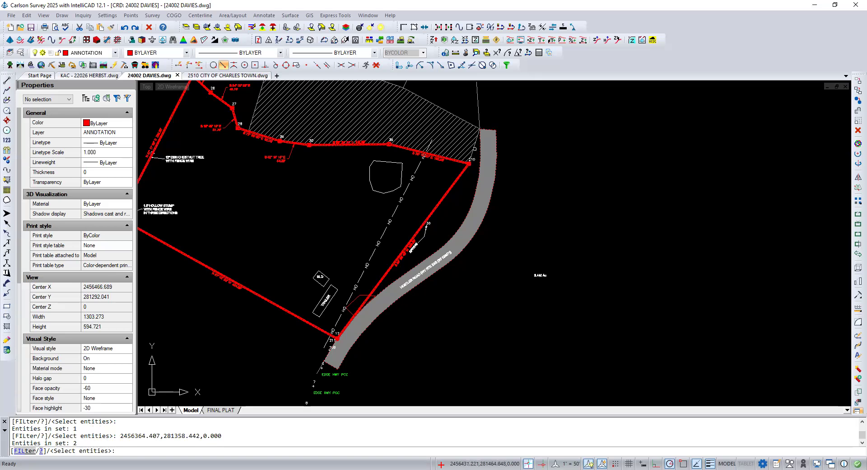
left_click(475, 148)
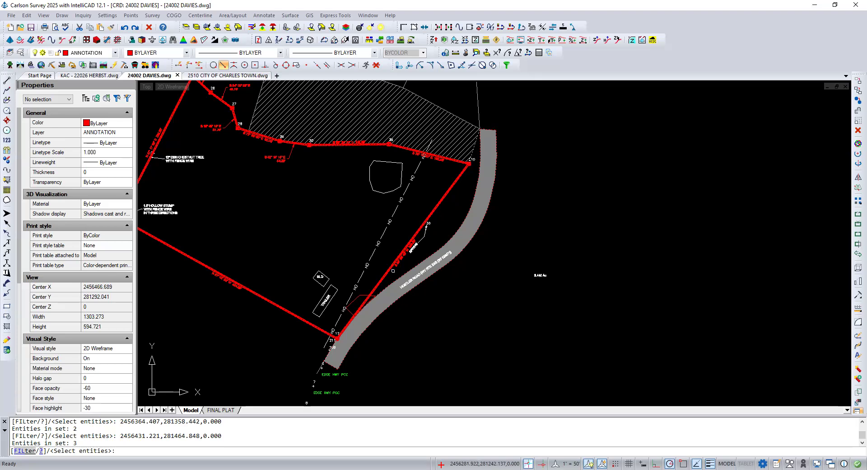
key("Return")
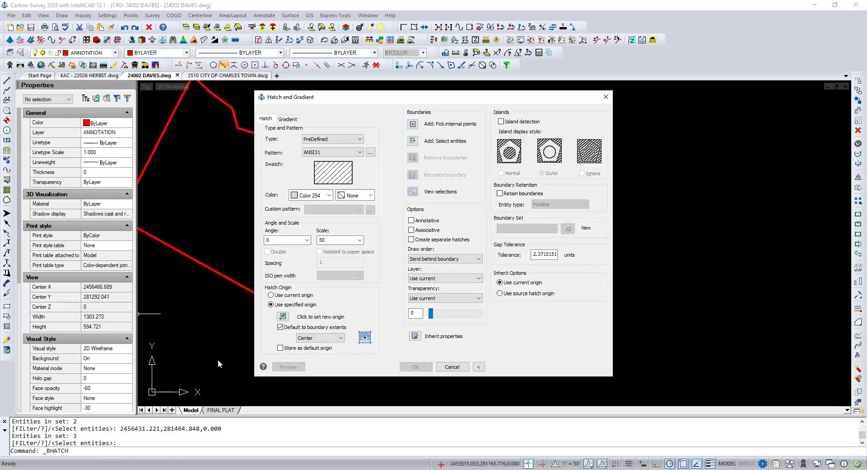
Step: Leave the hatch setup, create a layer named BOUNDARY UNKNOWN, and make it the current layer
left_click(440, 369)
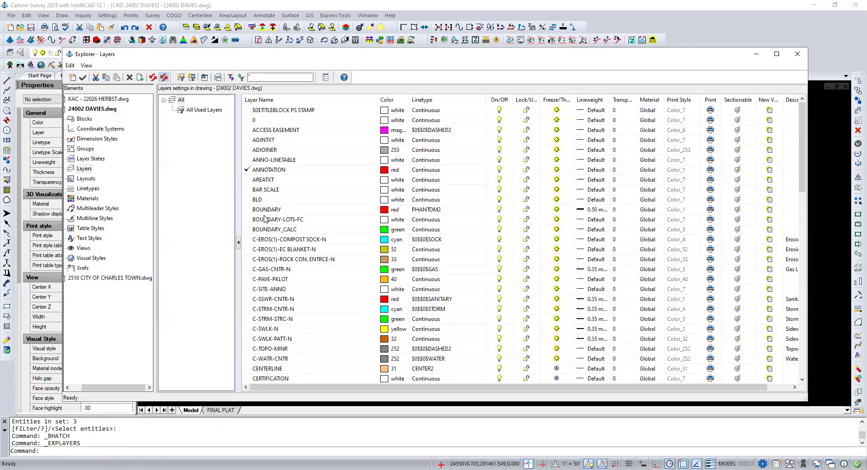
scroll(263, 219, "down", 5)
scroll(264, 221, "down", 2)
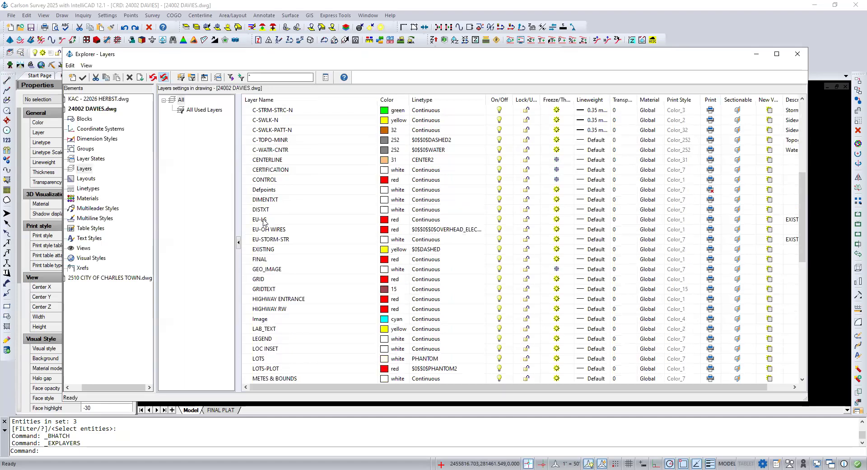
scroll(263, 221, "up", 7)
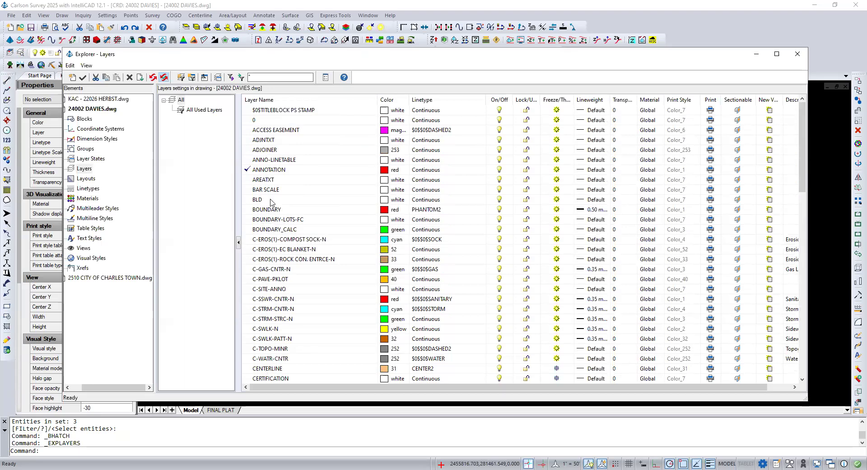
left_click(72, 78)
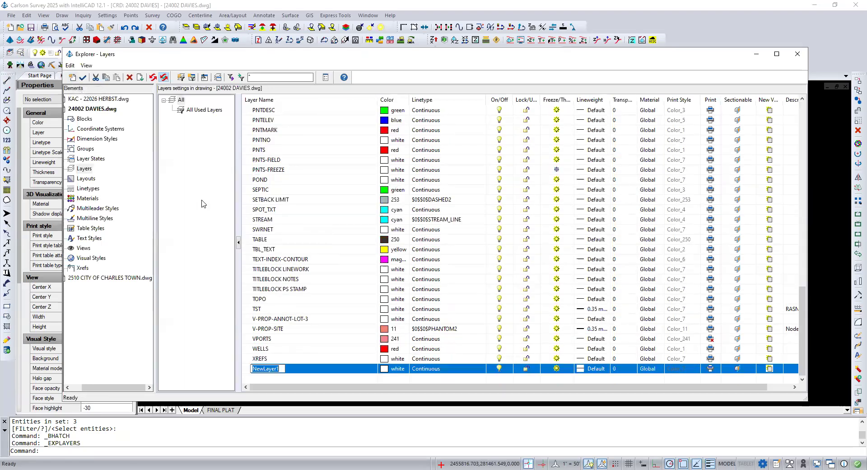
type("BOUNDARY U")
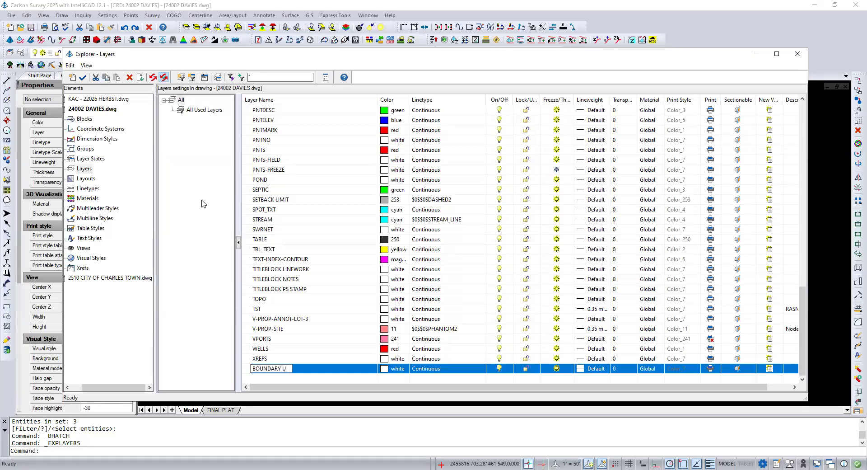
type("NKNOWN")
double_click(246, 370)
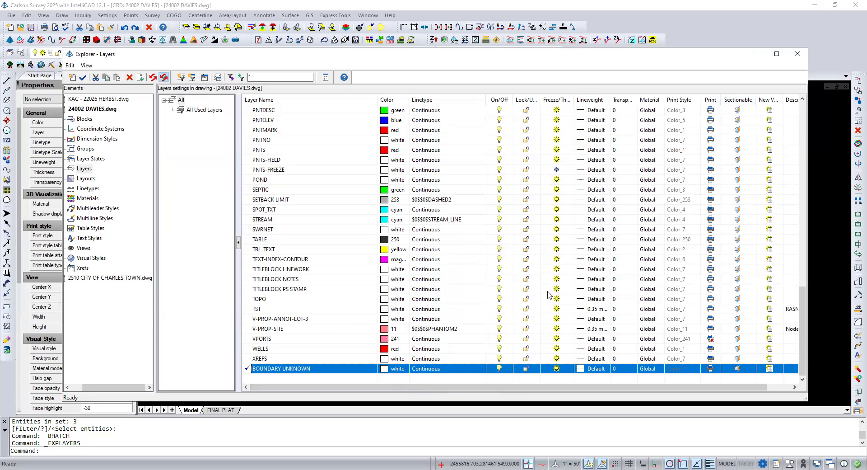
left_click(798, 55)
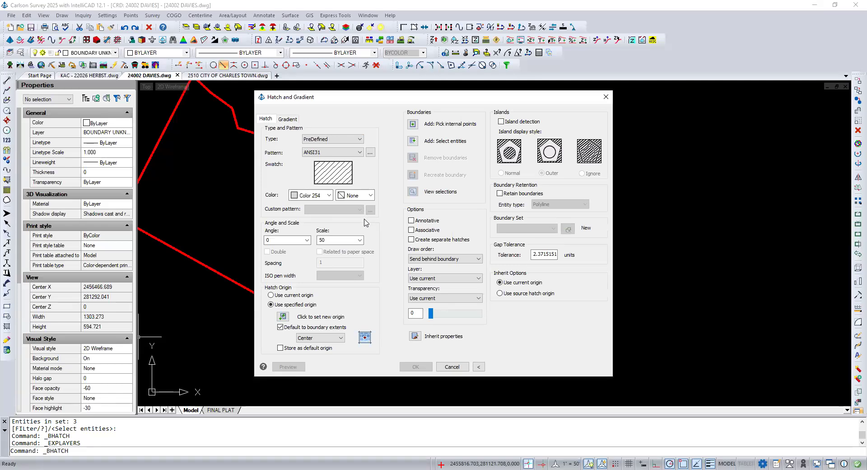
Step: Set up a new associative, non-annotative ANSI31 hatch with an angle of 45
left_click(359, 153)
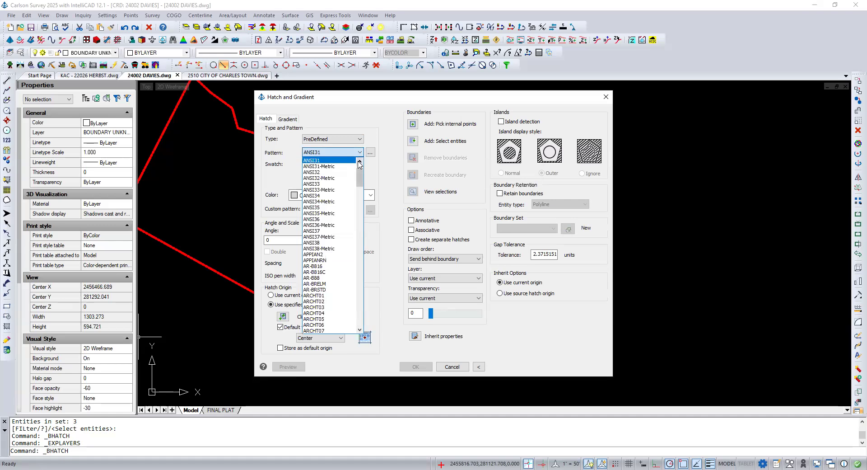
left_click(359, 162)
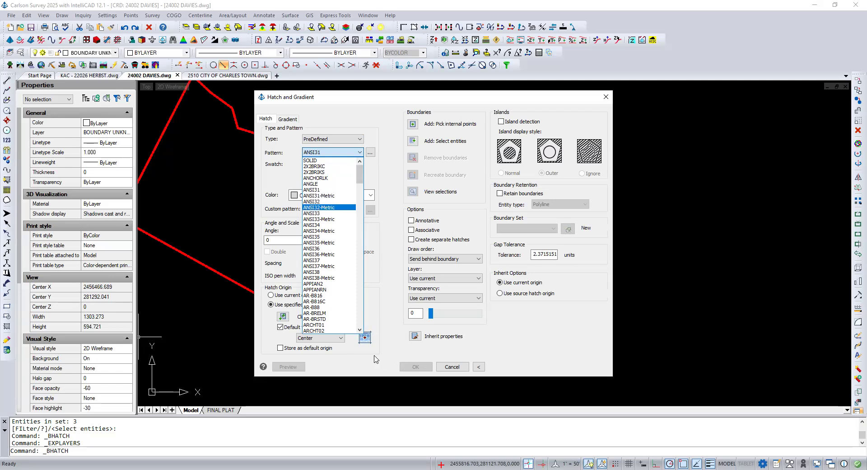
left_click(389, 293)
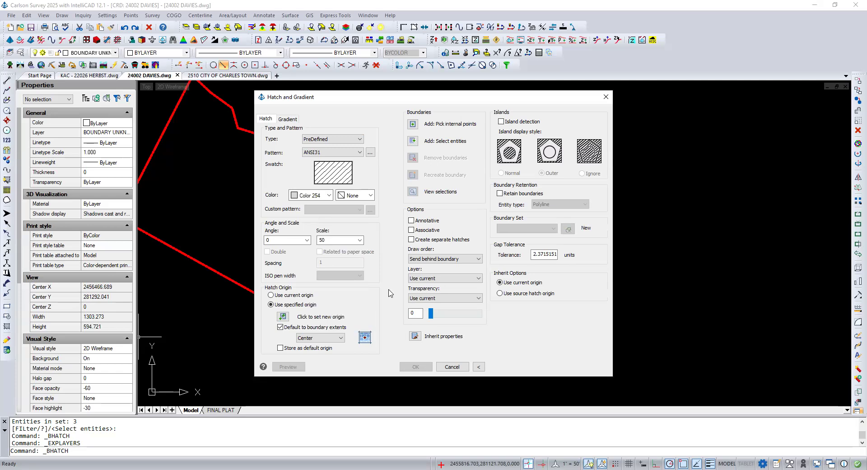
left_click(305, 243)
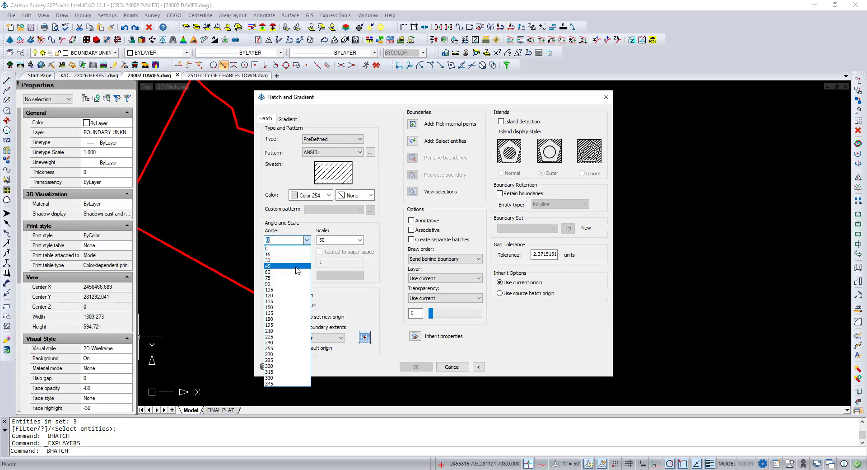
left_click(296, 267)
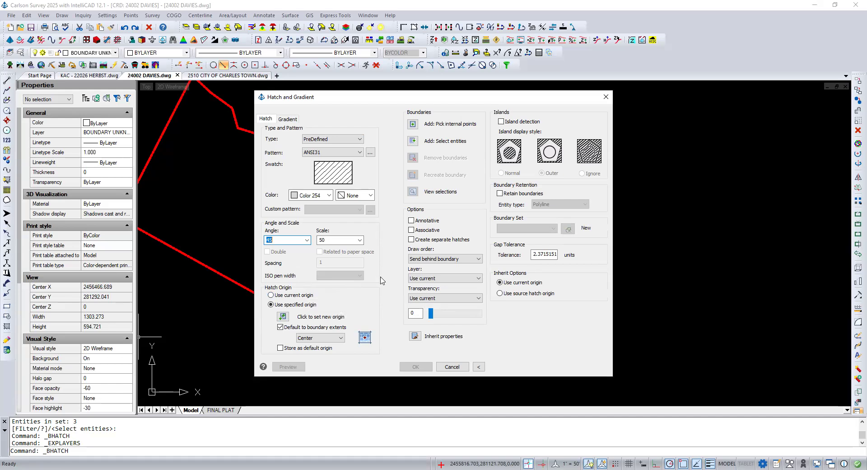
left_click(411, 230)
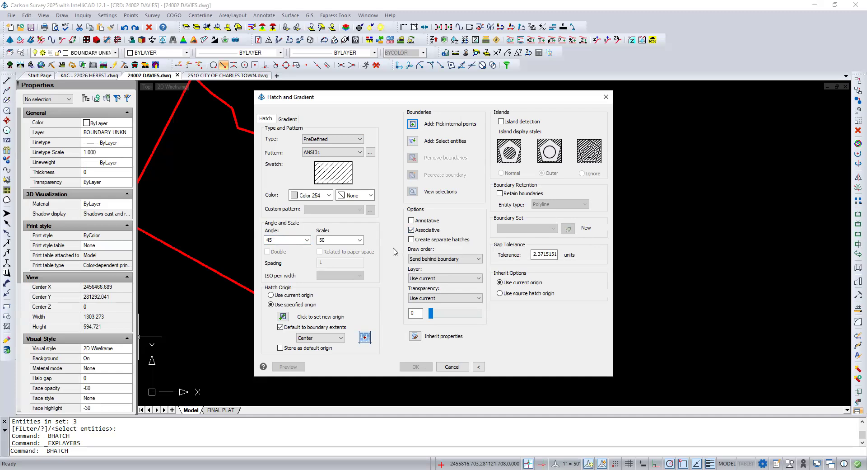
left_click(411, 220)
left_click(411, 220)
Step: Apply the hatch to the area between the boundary line and the Hostler Road edge, and bring back the hidden entities
left_click(413, 124)
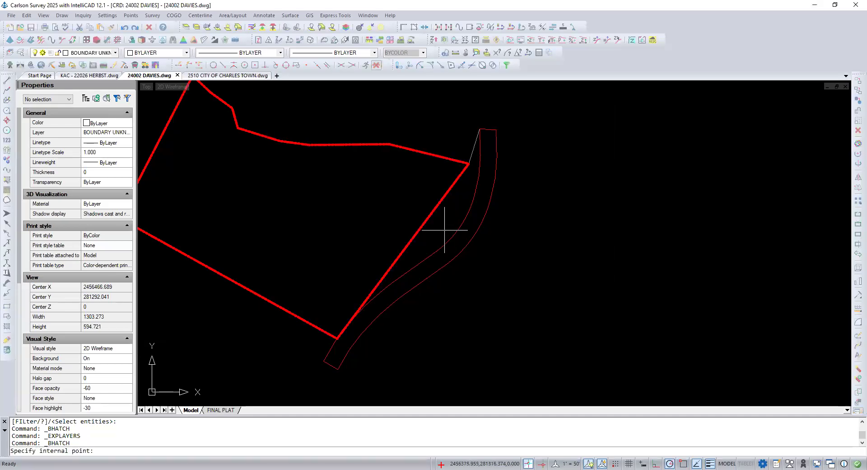
left_click(441, 230)
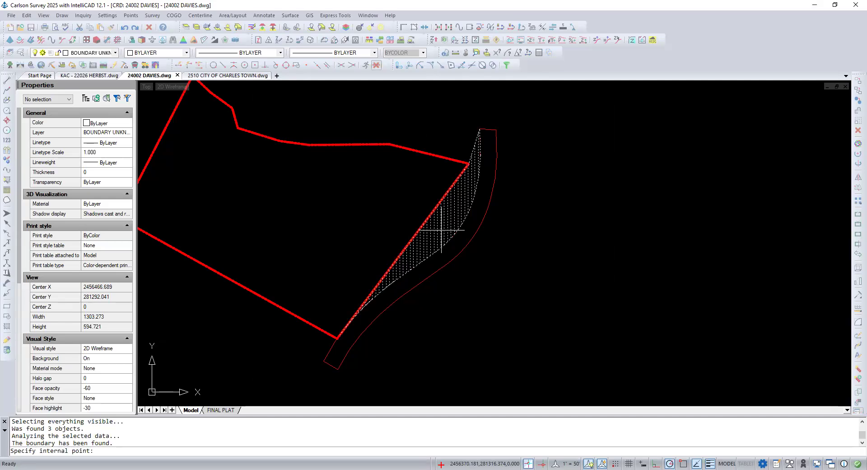
key("Return")
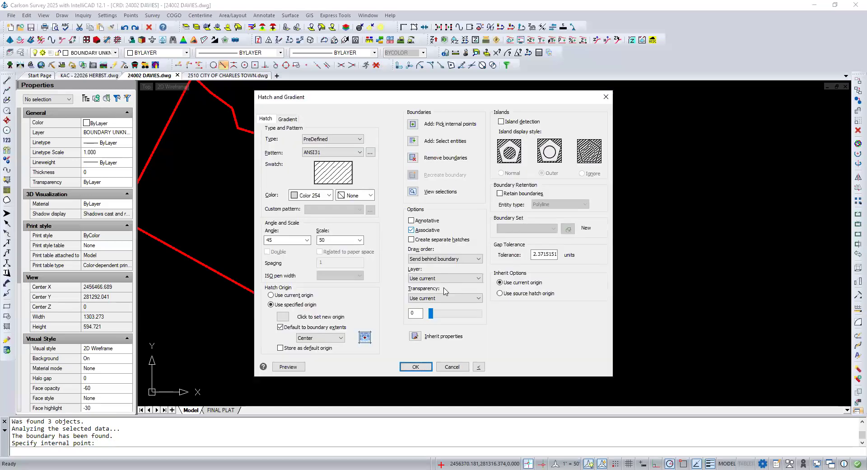
left_click(414, 367)
left_click(415, 367)
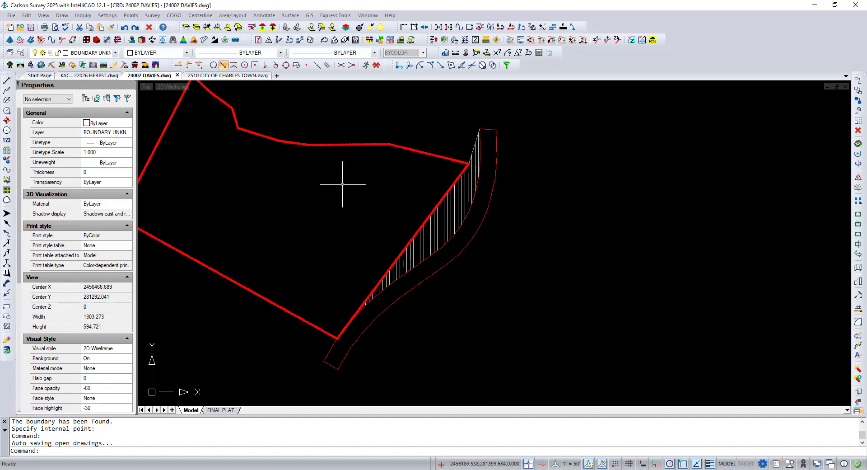
left_click(380, 29)
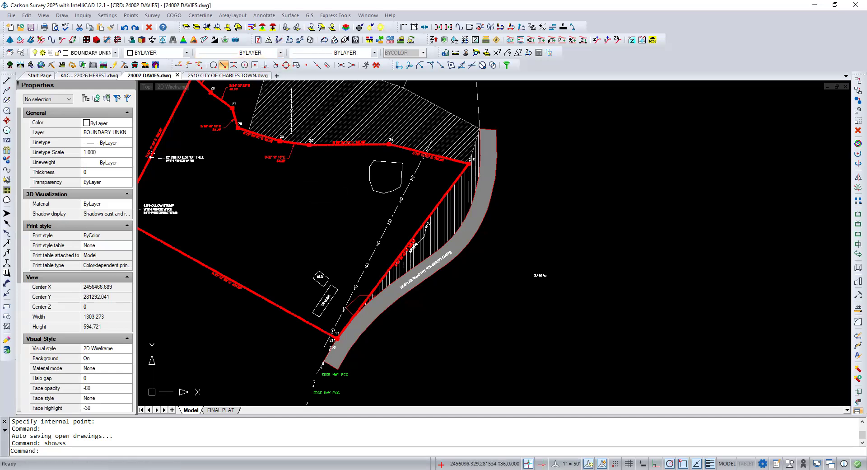
Step: Set the scale of the ANSI31 hatch on the adjoining parcel above the boundary to 25
left_click(298, 132)
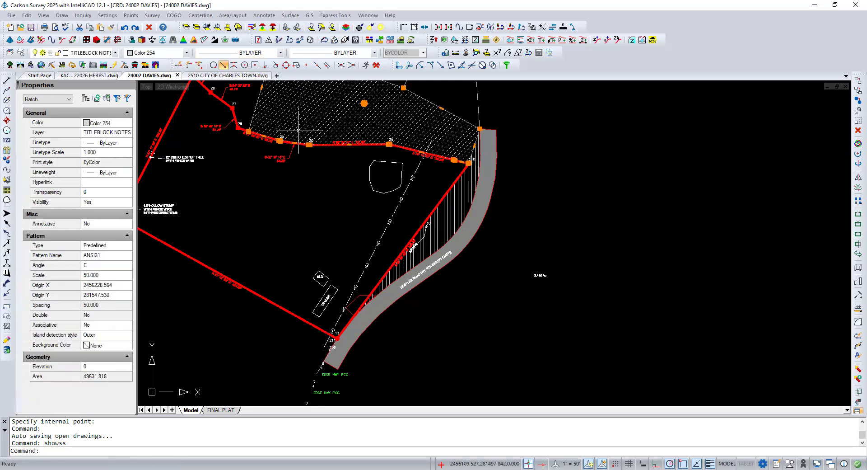
double_click(299, 131)
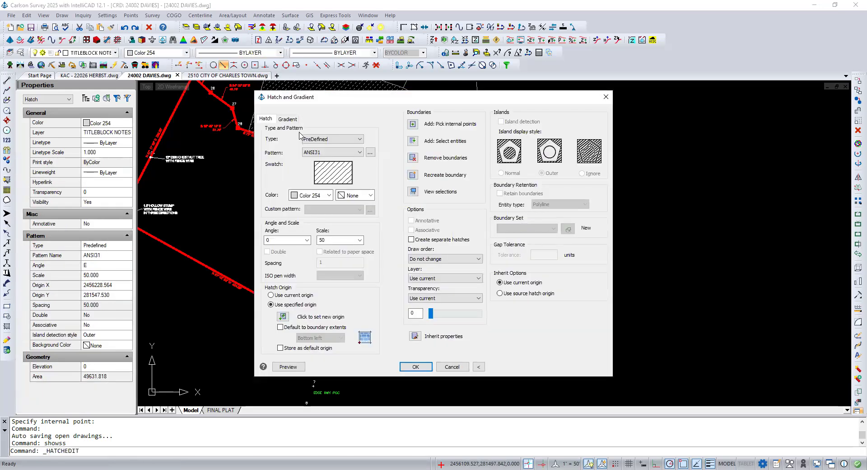
double_click(329, 240)
type("25")
left_click(406, 367)
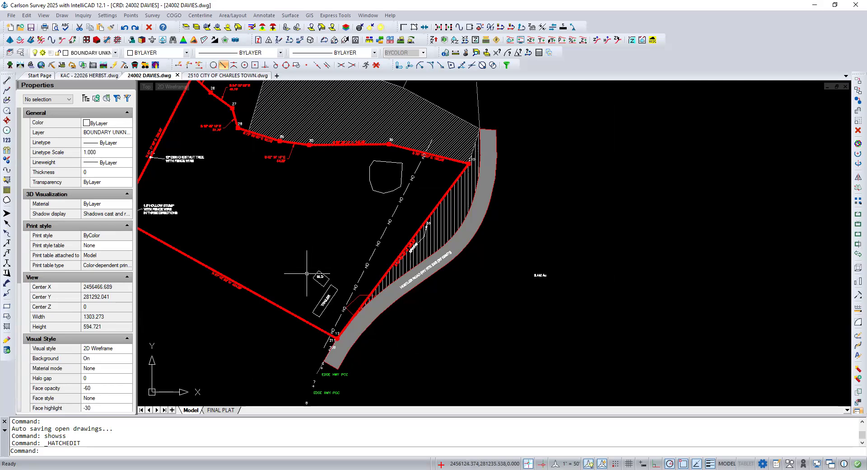
Step: Examine the hatches of the apparent gap and the unknown-ownership strip in the FINAL PLAT layout
left_click(230, 410)
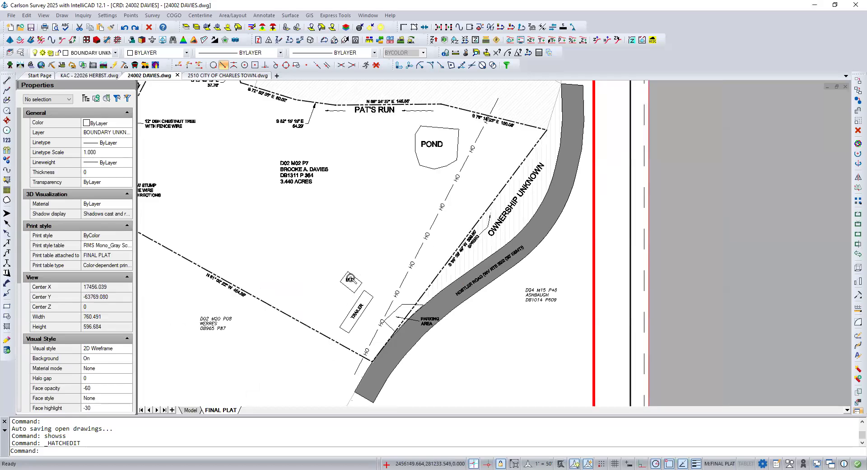
scroll(351, 278, "down", 1)
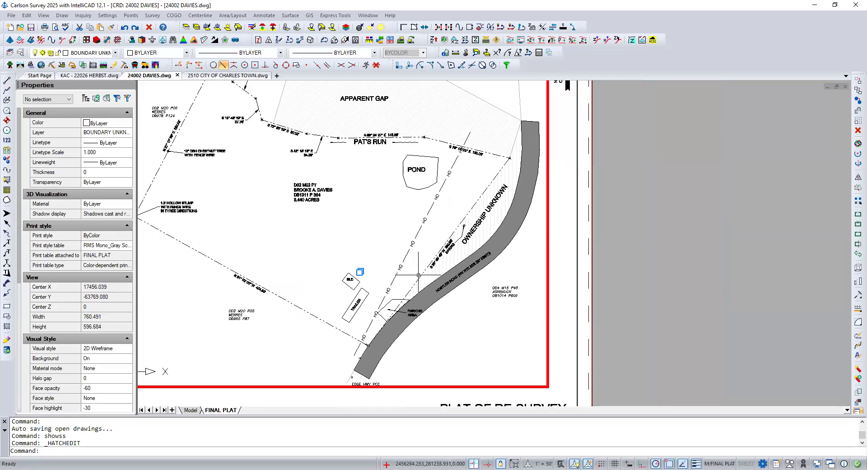
scroll(455, 261, "up", 1)
scroll(454, 261, "up", 1)
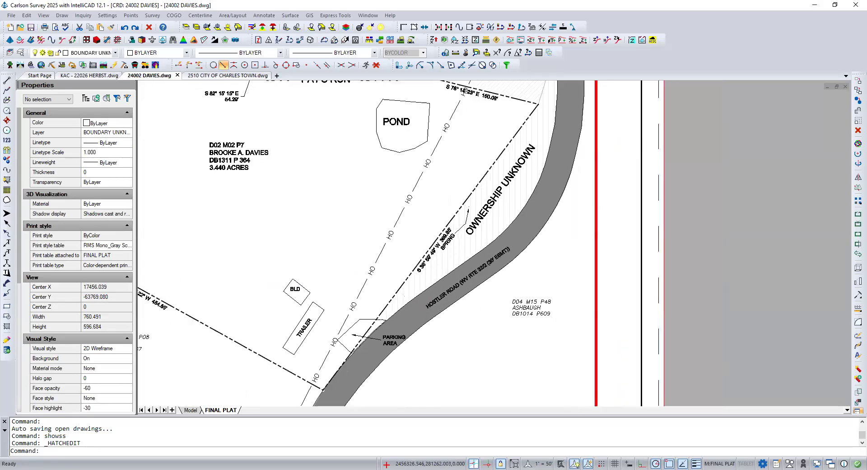
scroll(454, 261, "down", 2)
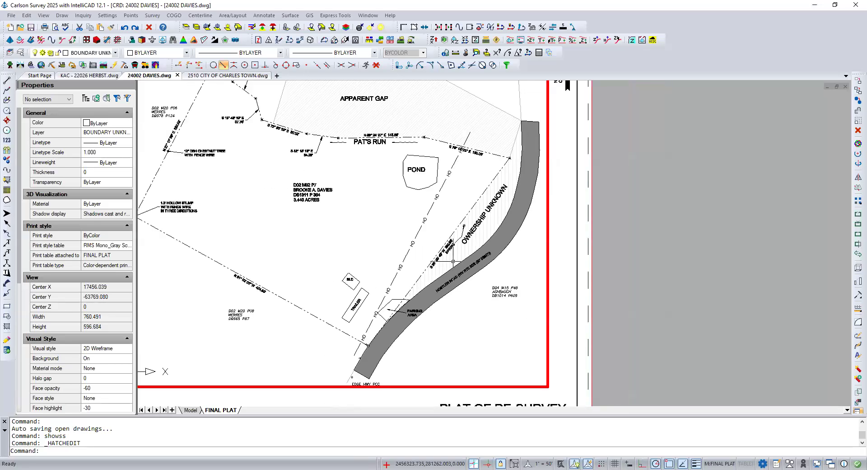
scroll(453, 261, "down", 1)
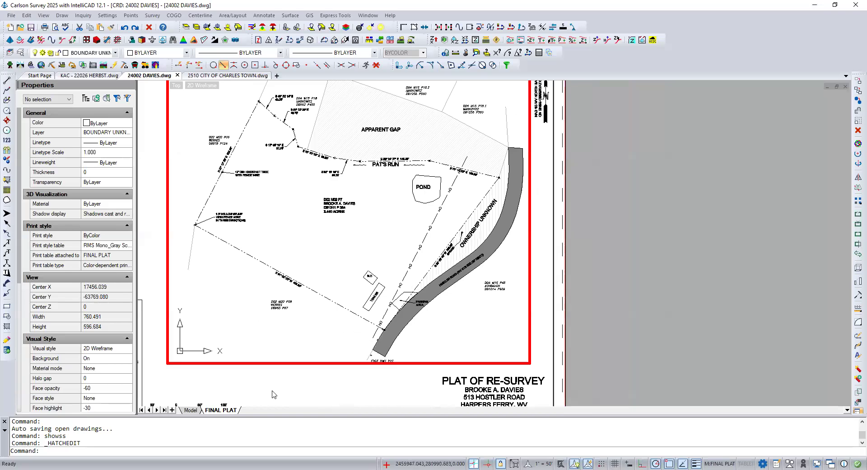
Step: Set the color of the unknown-ownership strip's hatch in model space to gray shade 252
left_click(190, 410)
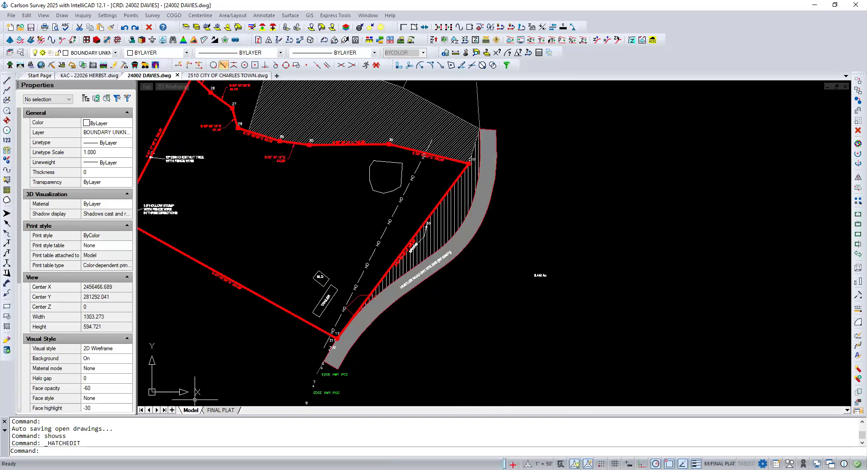
left_click(432, 245)
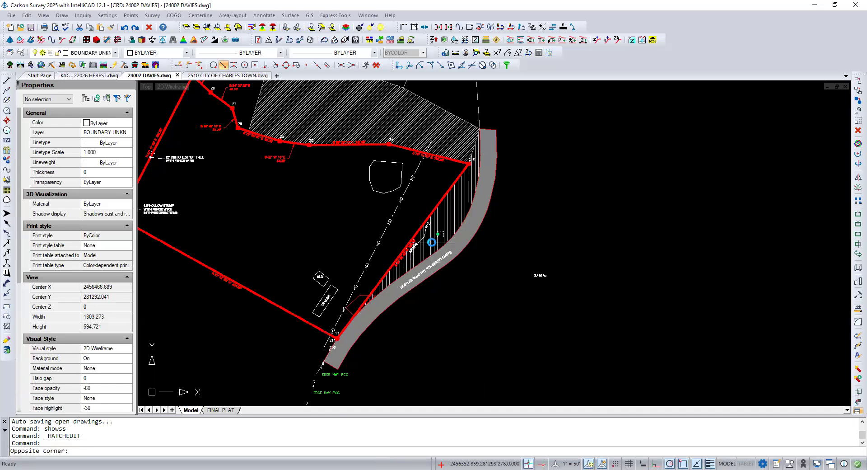
left_click(440, 234)
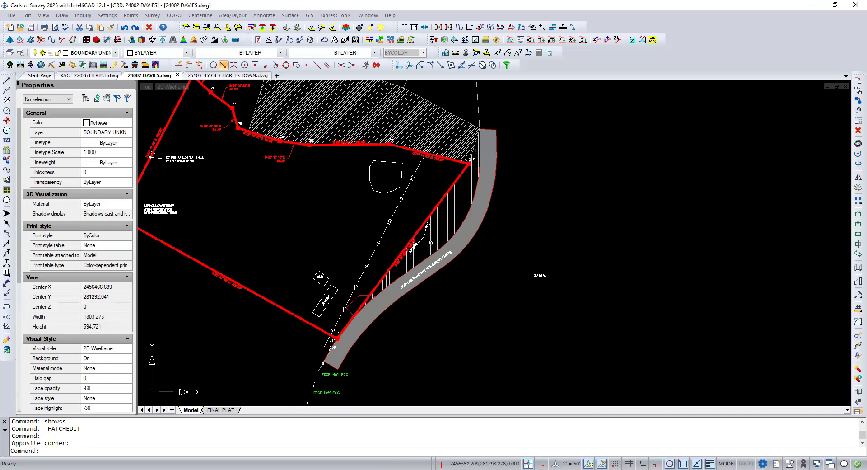
left_click(410, 232)
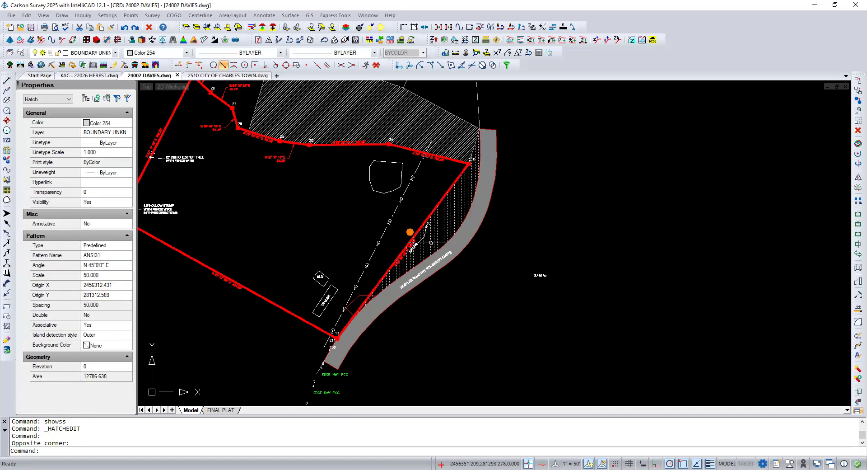
double_click(431, 244)
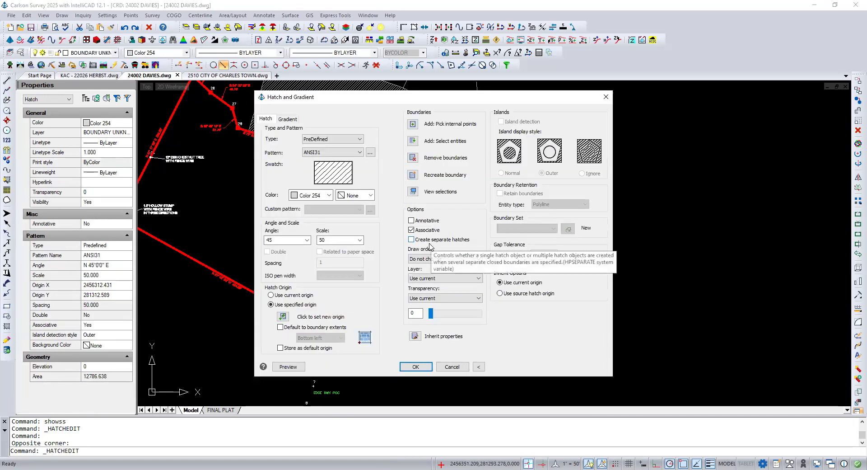
left_click(329, 195)
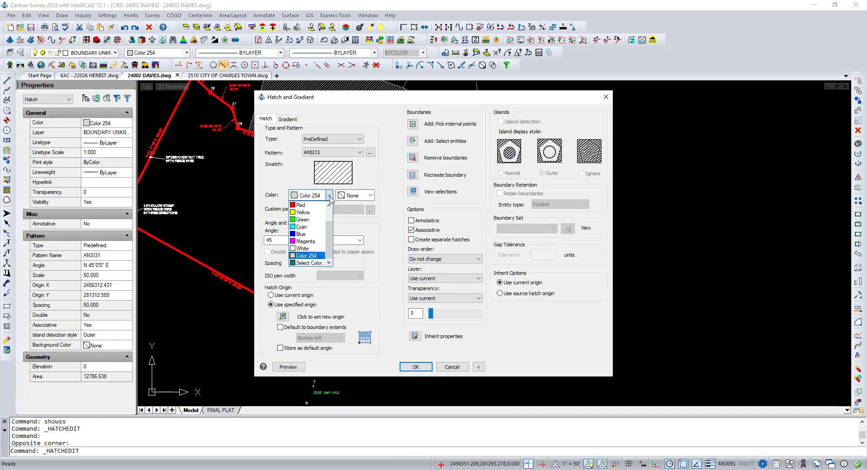
left_click(310, 263)
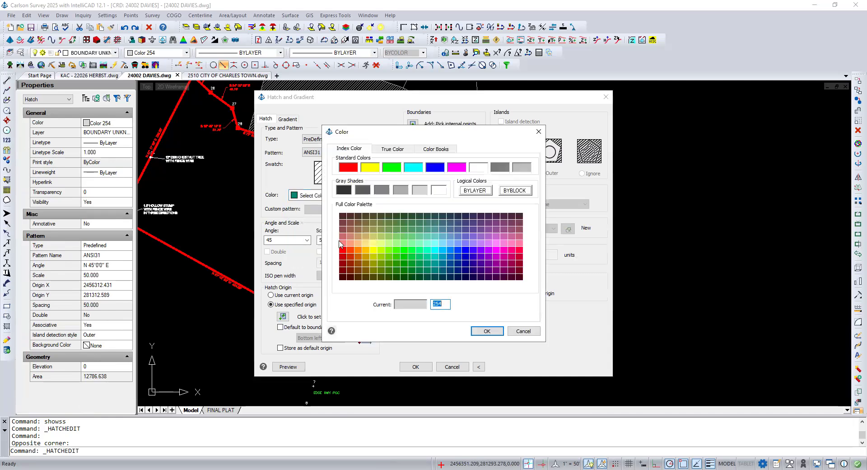
left_click(383, 191)
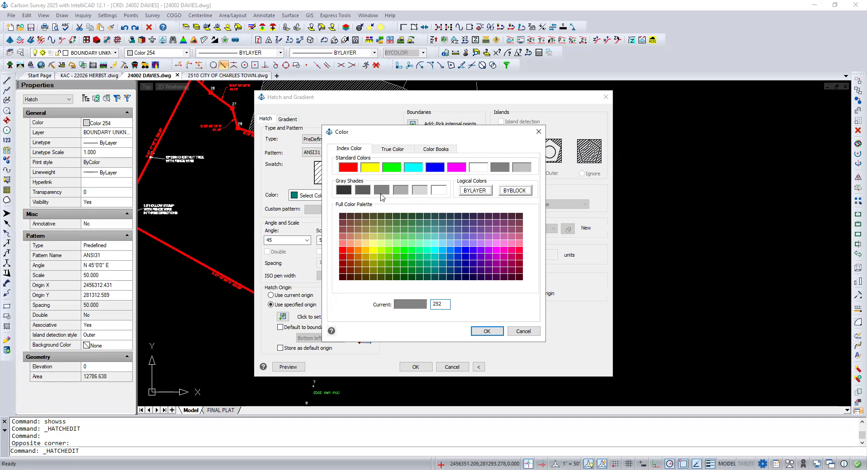
left_click(485, 331)
left_click(415, 367)
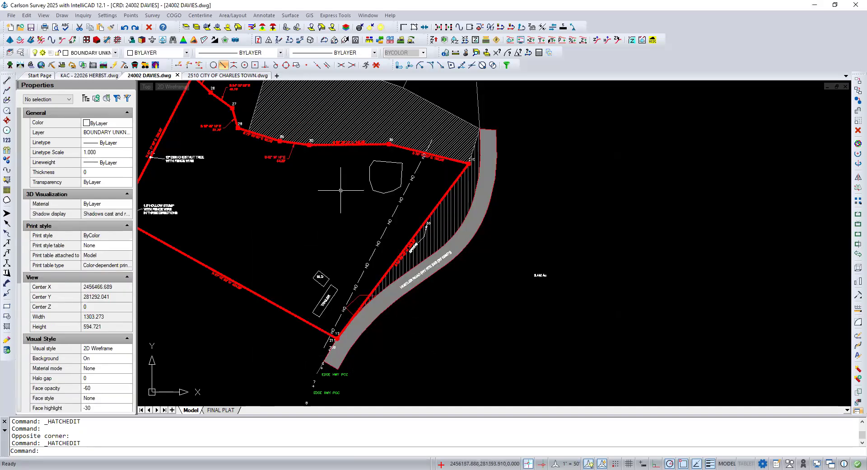
Step: Set the color of the ANSI31 hatch on the apparent gap parcel above the boundary to 252
left_click(369, 111)
double_click(369, 111)
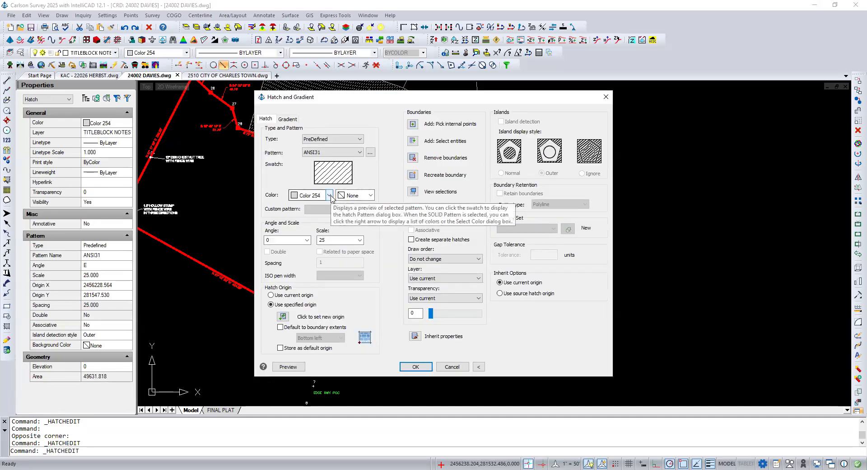
left_click(330, 195)
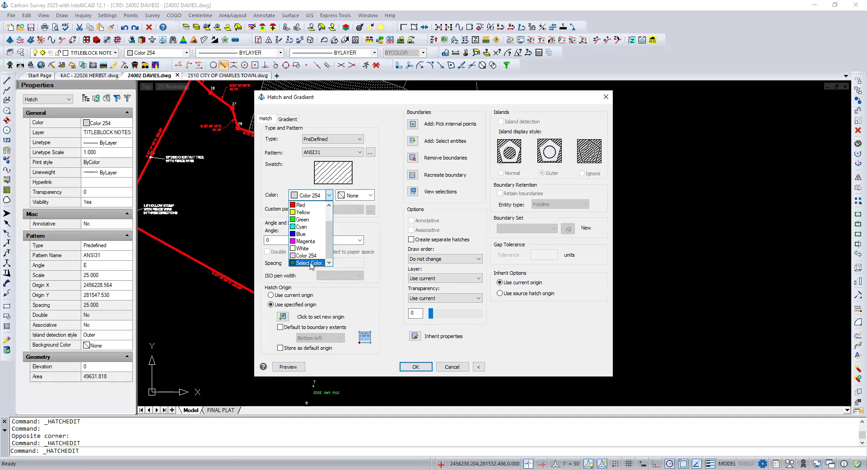
left_click(311, 263)
left_click(381, 189)
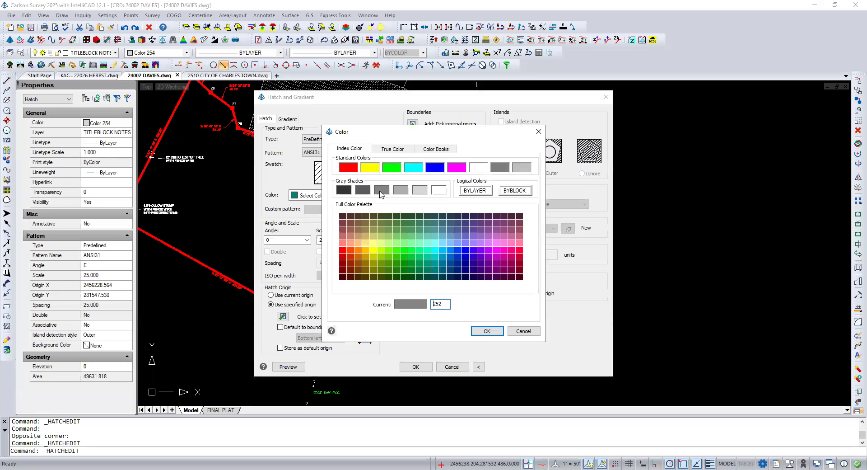
left_click(483, 331)
left_click(423, 367)
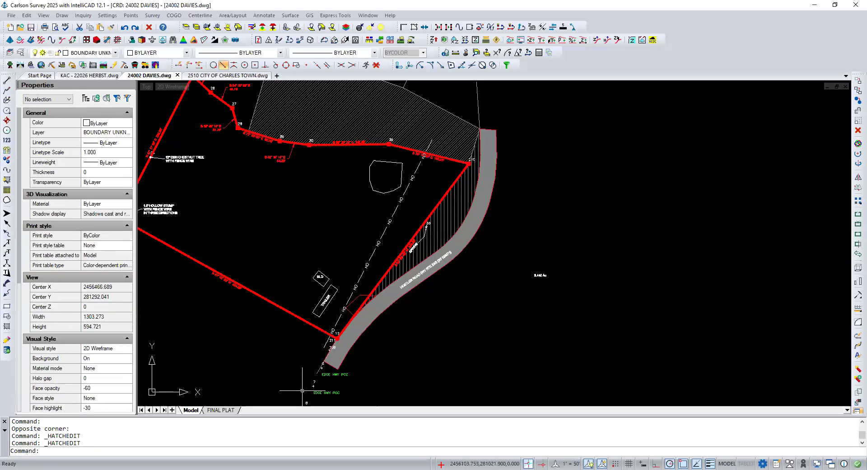
Step: Check both recolored hatches in the FINAL PLAT layout and return from the viewport to paper space
left_click(220, 410)
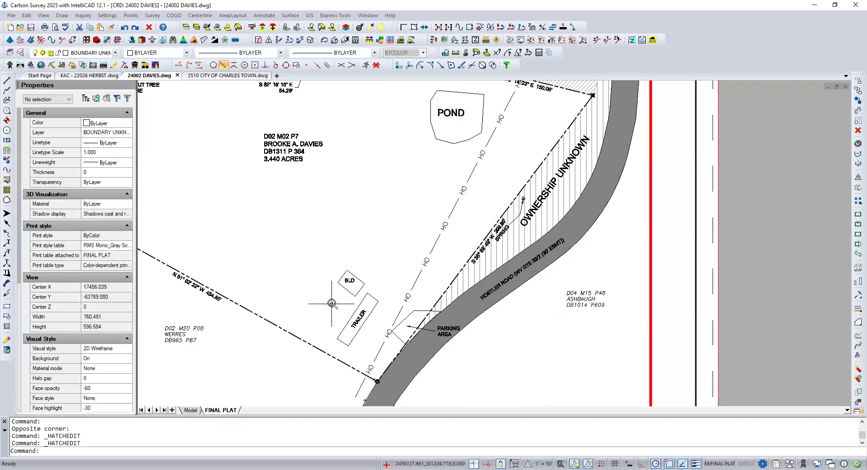
scroll(331, 303, "down", 4)
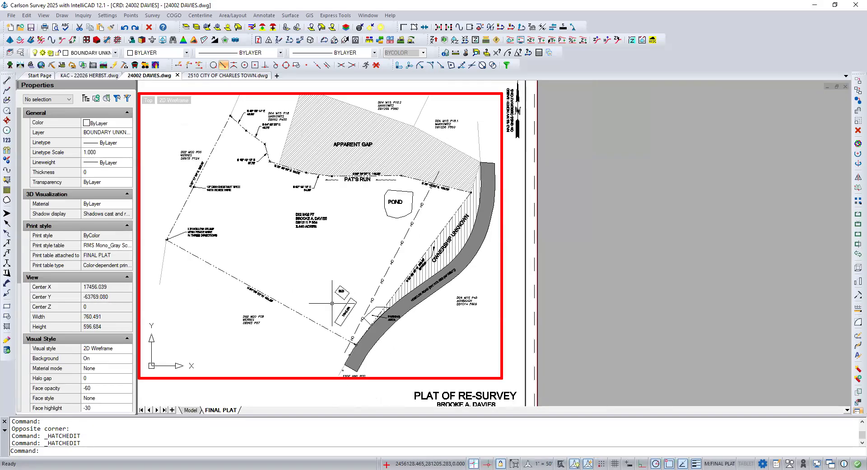
scroll(332, 304, "up", 1)
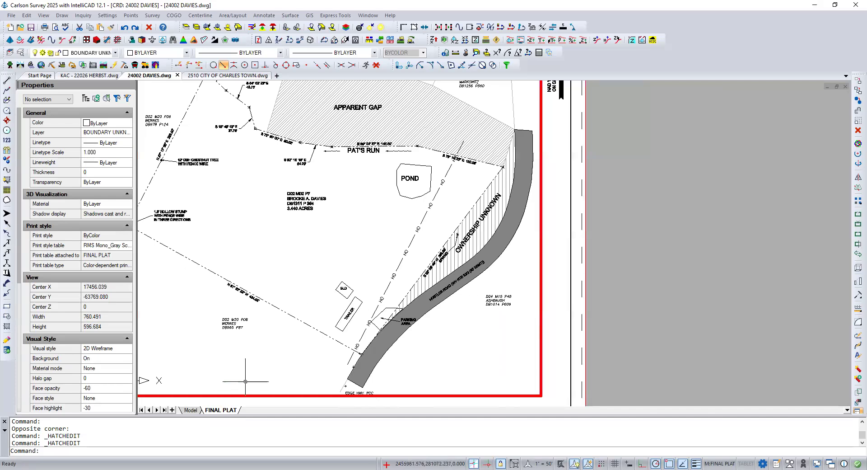
double_click(555, 348)
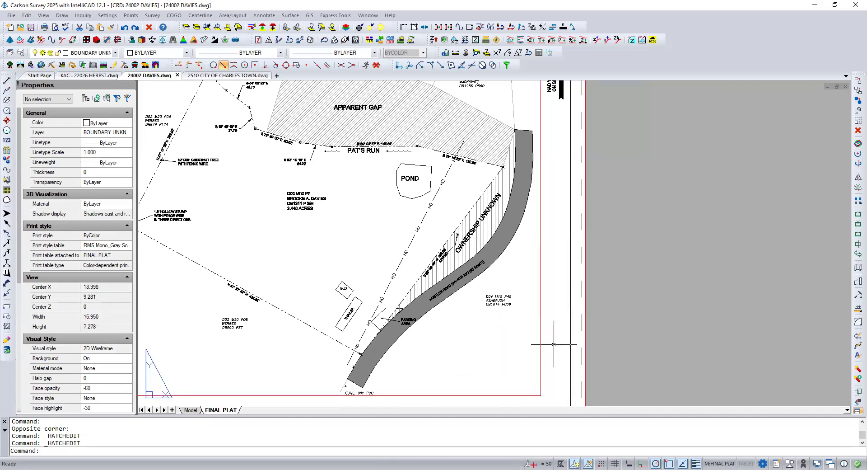
Step: Set up a new SOLID hatch in color 253 in model space for the parking area beside Hostler Road
left_click(190, 409)
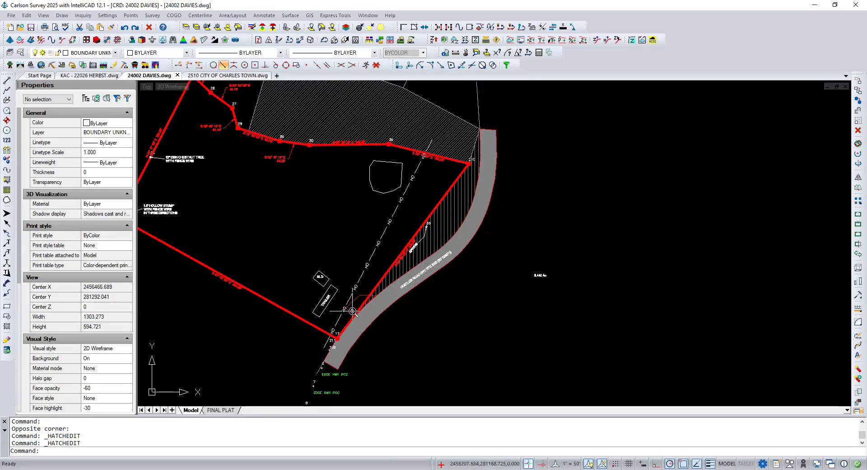
scroll(352, 311, "up", 2)
scroll(356, 305, "up", 2)
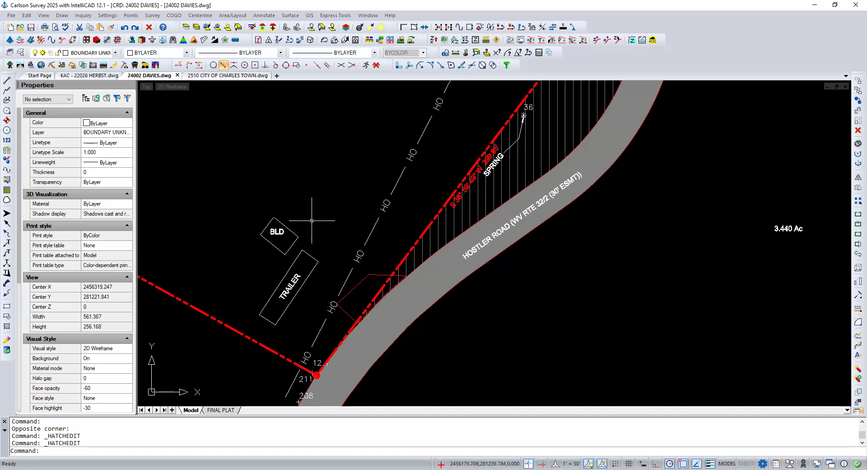
left_click(349, 293)
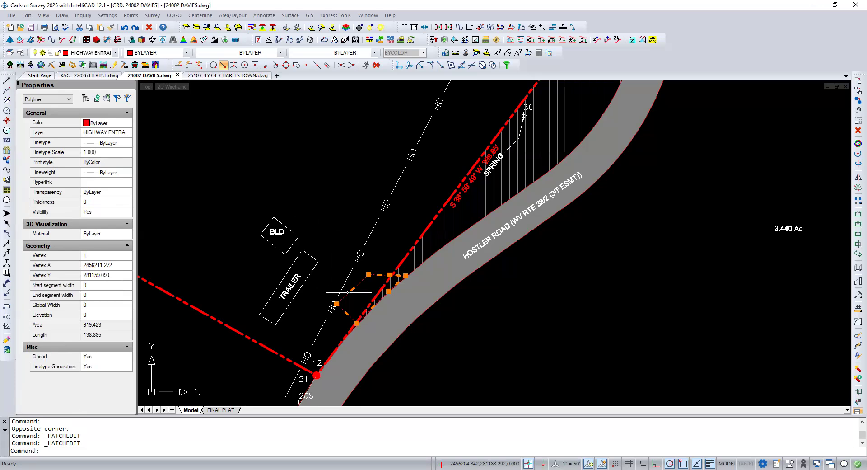
key("Escape")
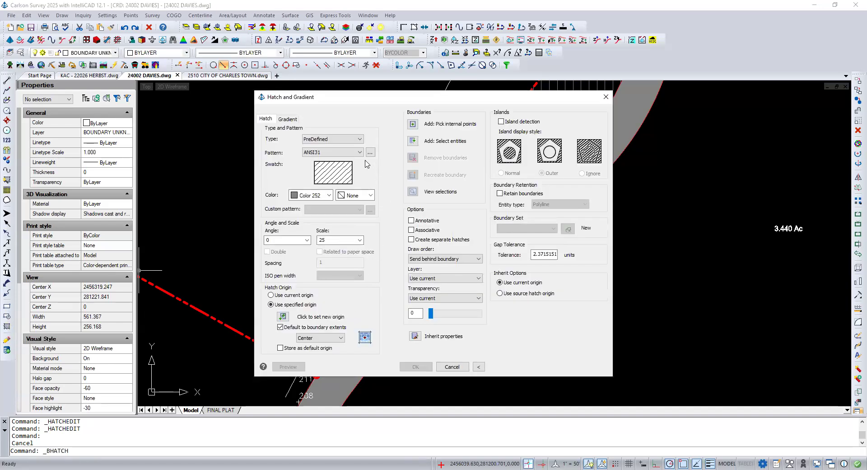
left_click(360, 153)
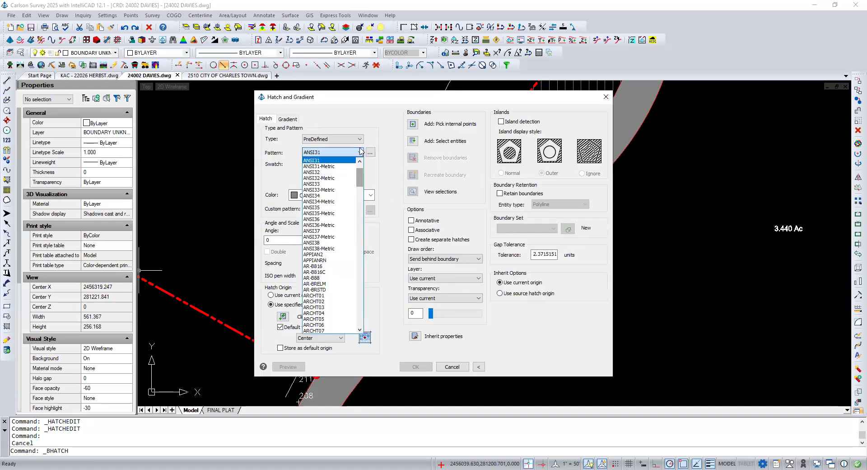
left_click(350, 162)
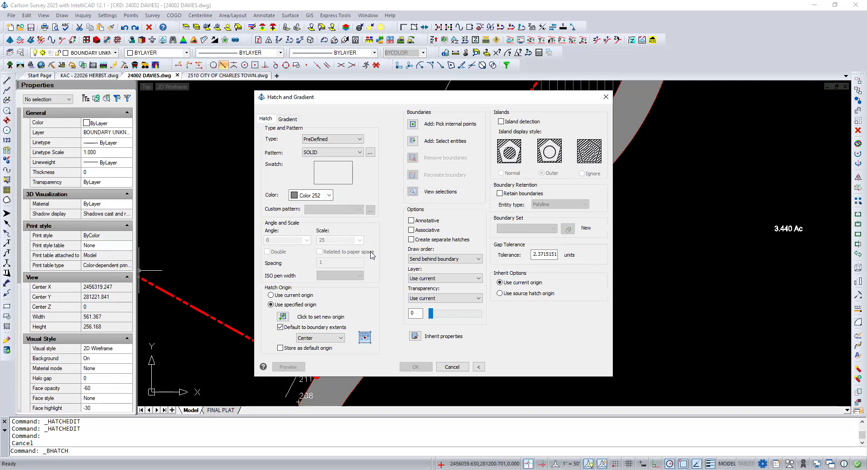
left_click(330, 198)
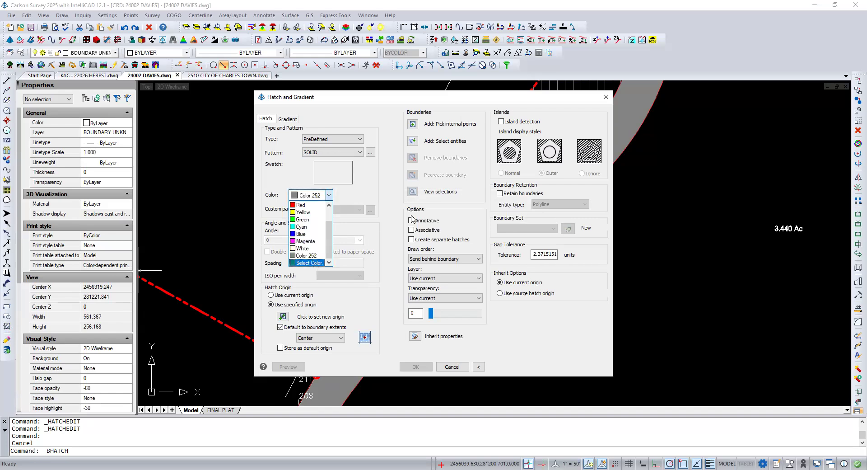
left_click(312, 263)
left_click(400, 193)
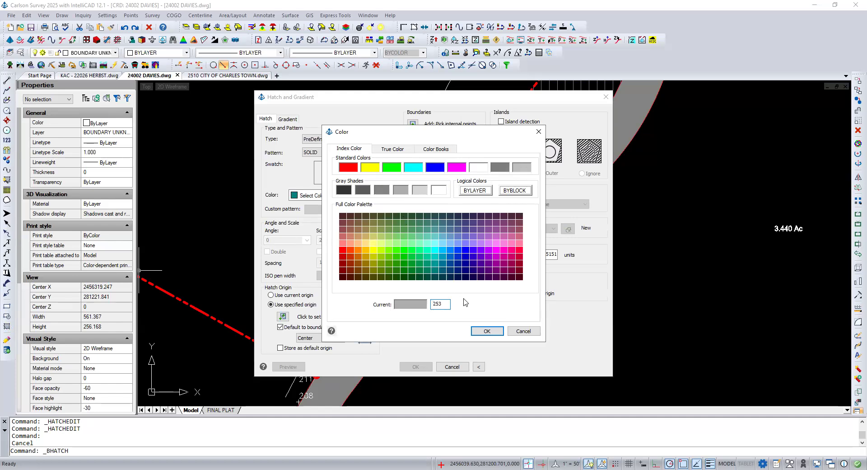
left_click(481, 332)
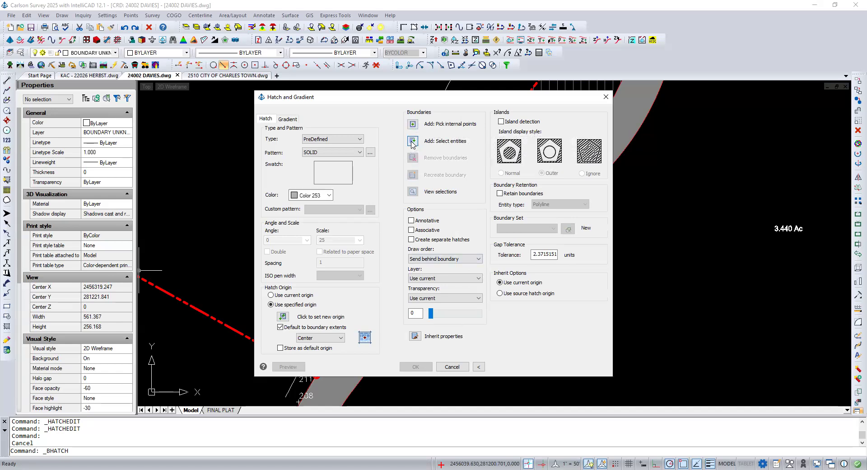
Step: Apply the solid hatch to the closed parking area outline with draw order Send to back, and view it in the FINAL PLAT layout
left_click(412, 141)
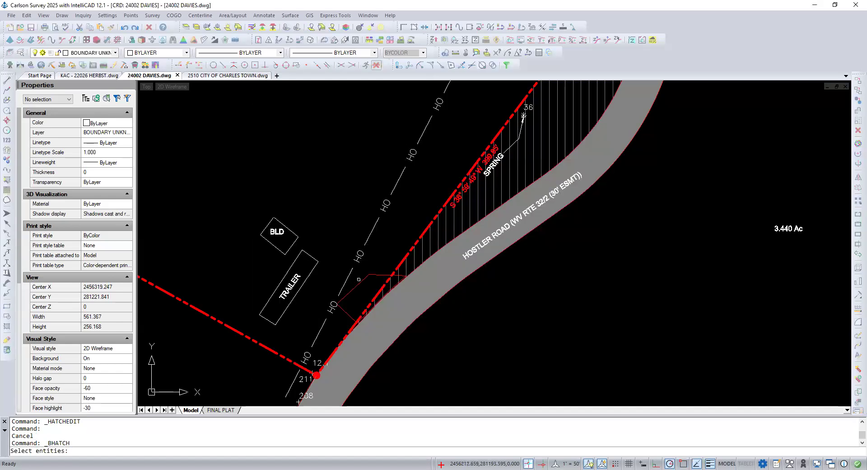
left_click(359, 283)
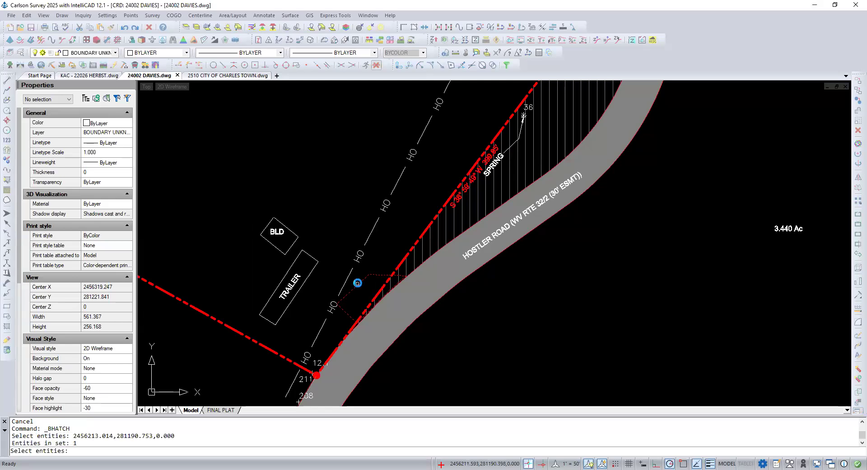
key("Return")
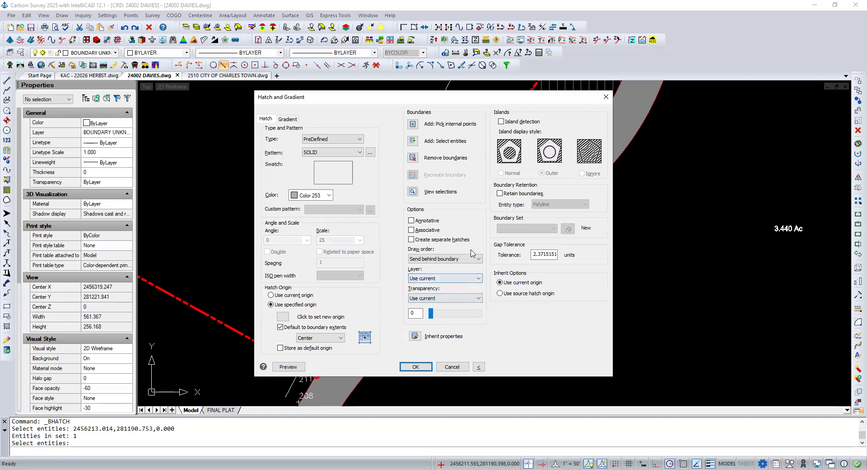
left_click(449, 261)
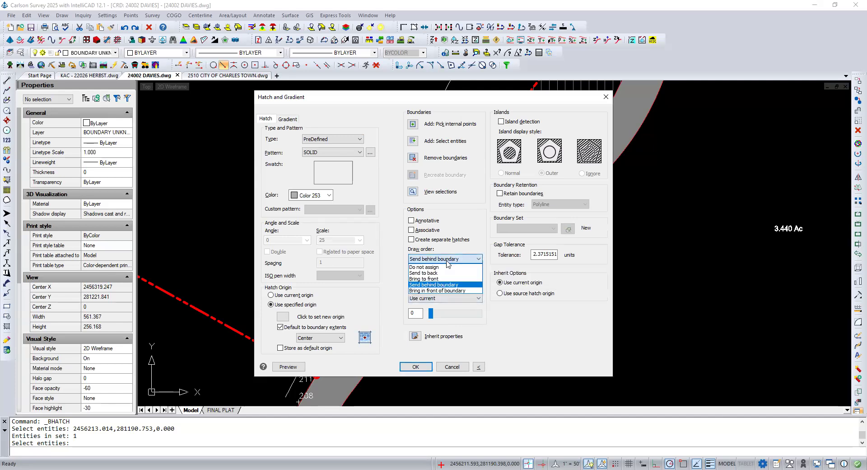
left_click(438, 274)
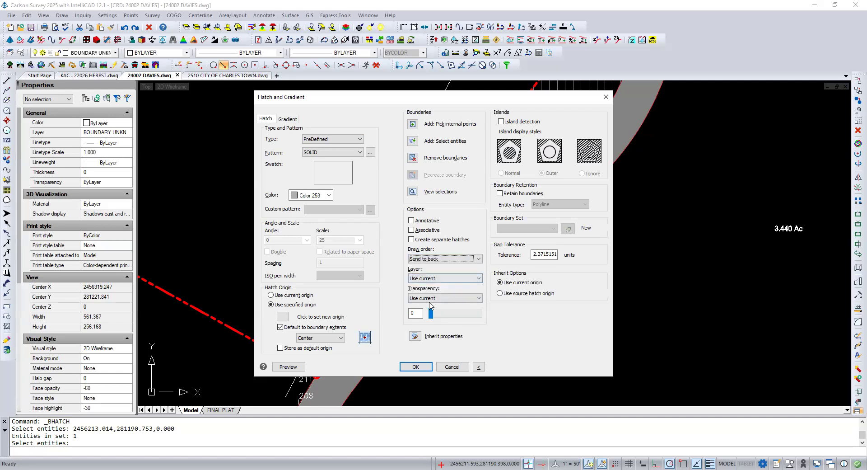
left_click(416, 366)
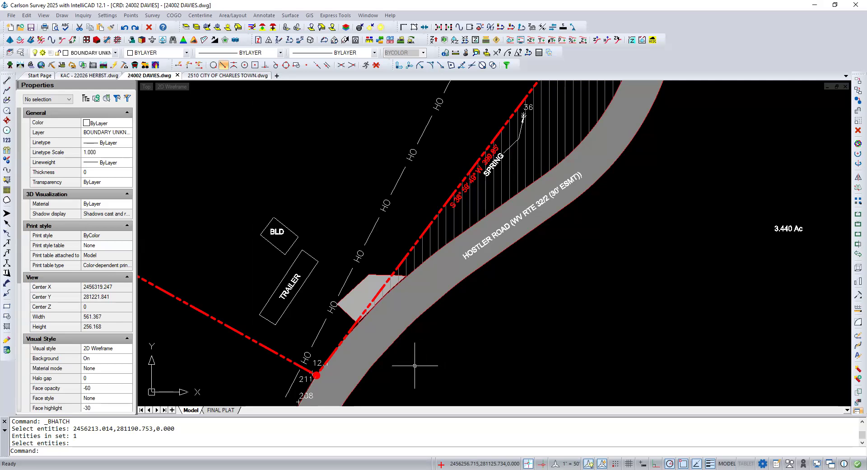
left_click(222, 410)
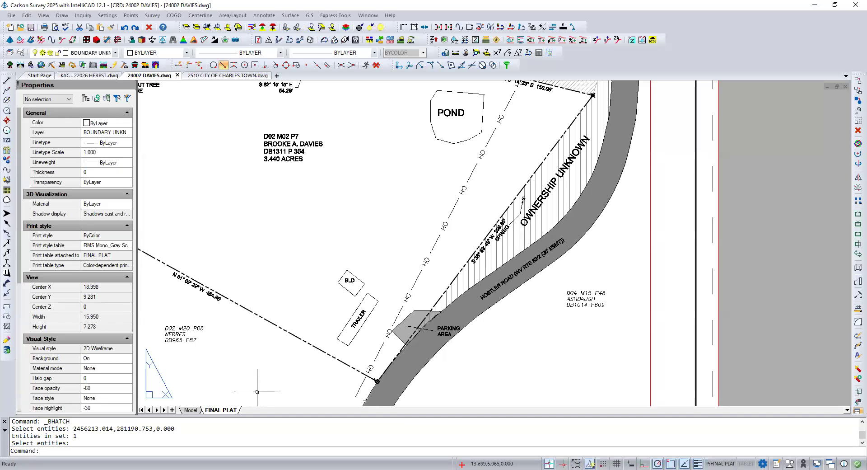
scroll(257, 392, "down", 1)
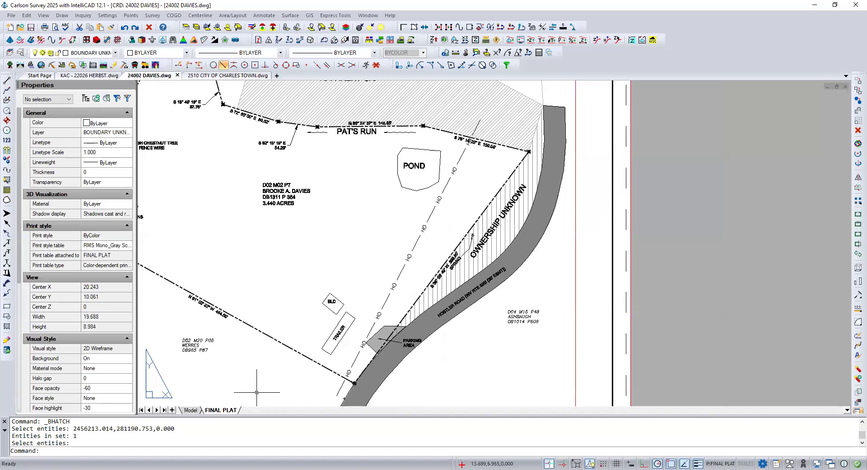
Step: Open the ANSI31 hatch on the apparent gap parcel for editing in model space and set its angle to 135
scroll(257, 391, "down", 1)
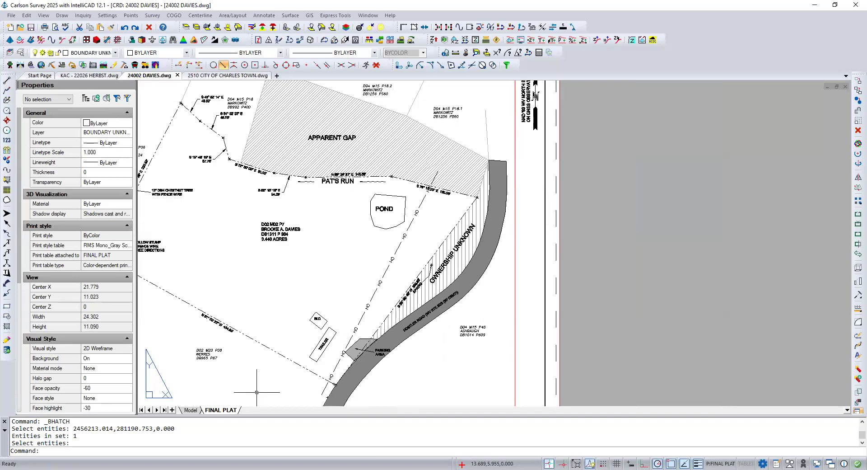
scroll(241, 270, "down", 1)
middle_click_drag(233, 262, 342, 272)
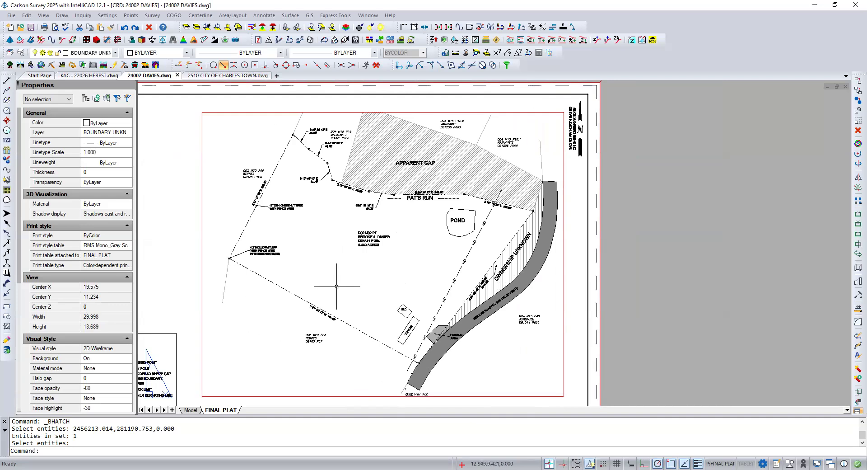
left_click(190, 410)
scroll(307, 366, "down", 3)
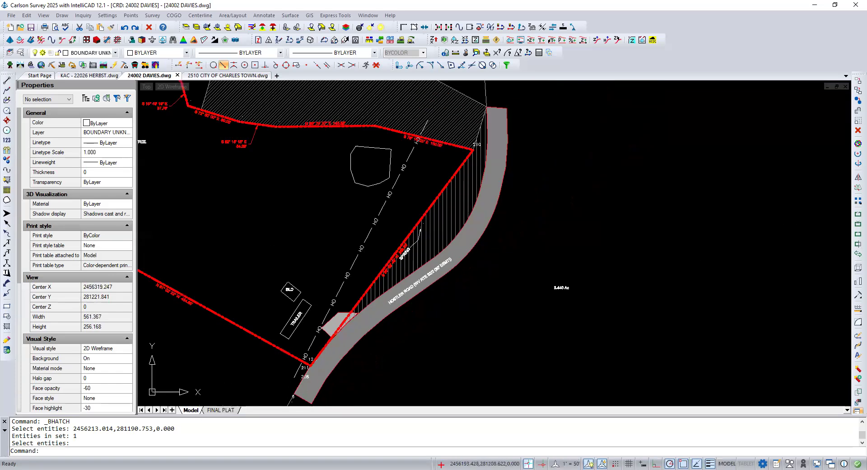
middle_click_drag(324, 220, 340, 335)
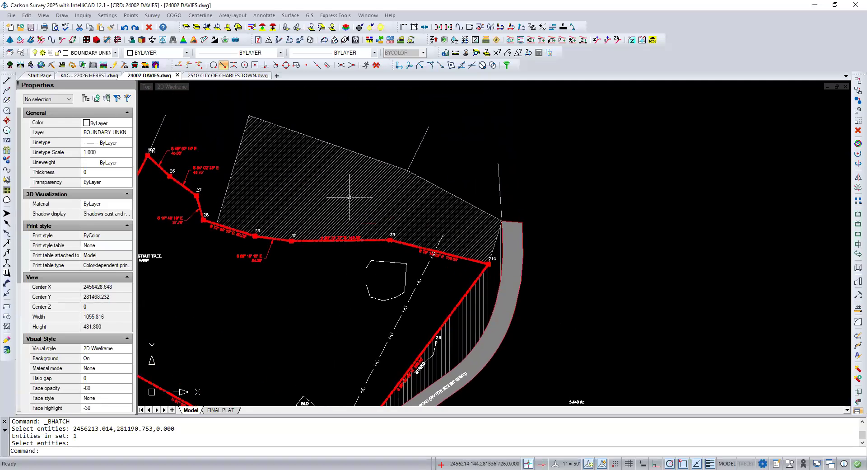
left_click(349, 197)
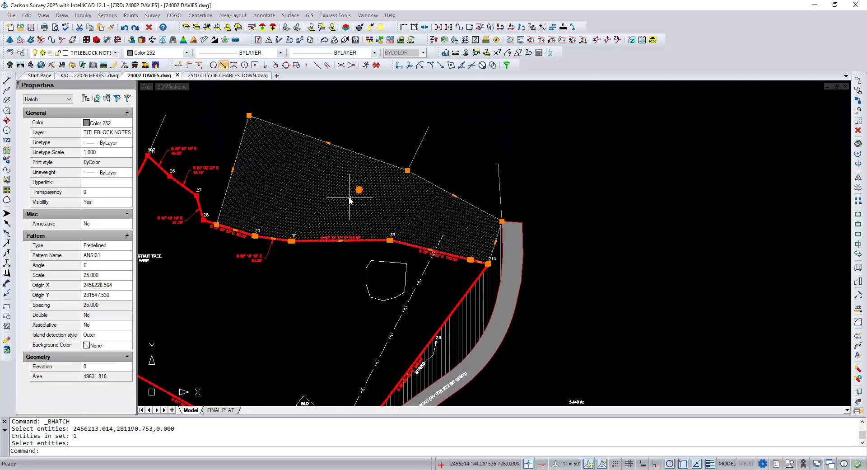
double_click(349, 197)
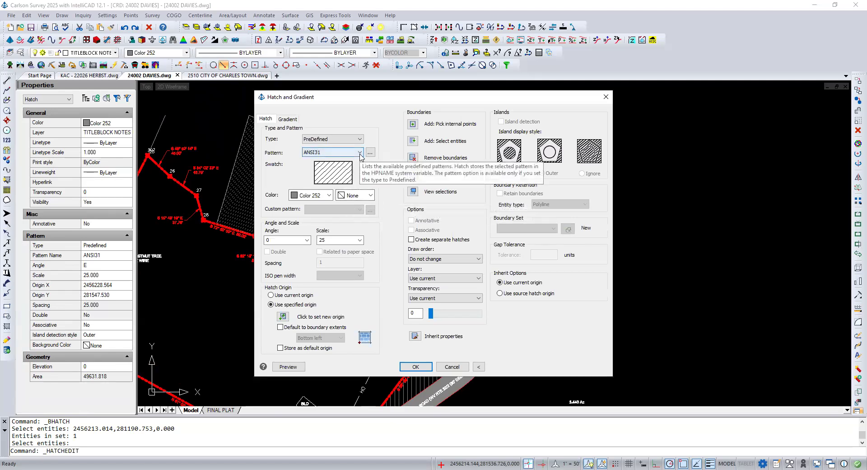
left_click(307, 240)
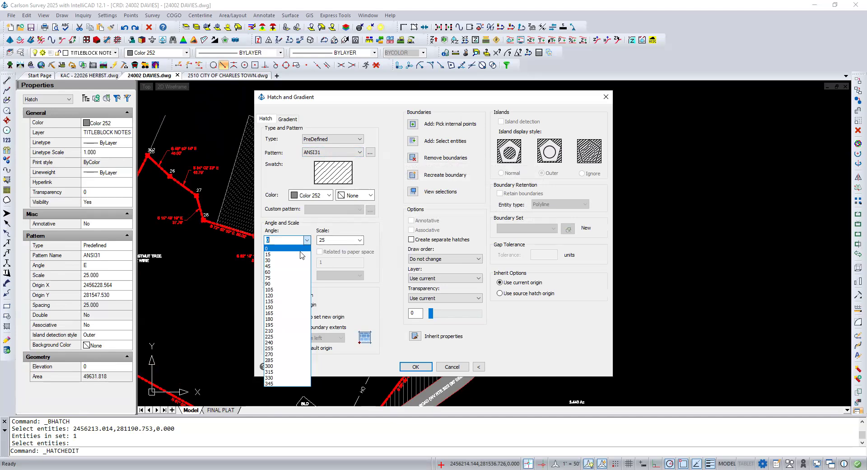
left_click(286, 301)
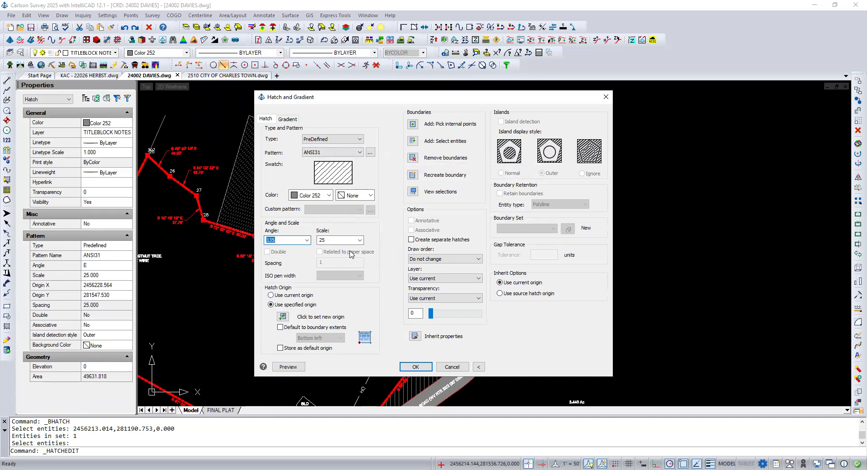
Step: Set the apparent gap hatch's scale to 50, apply the edit, and view the result in the FINAL PLAT layout
left_click(356, 243)
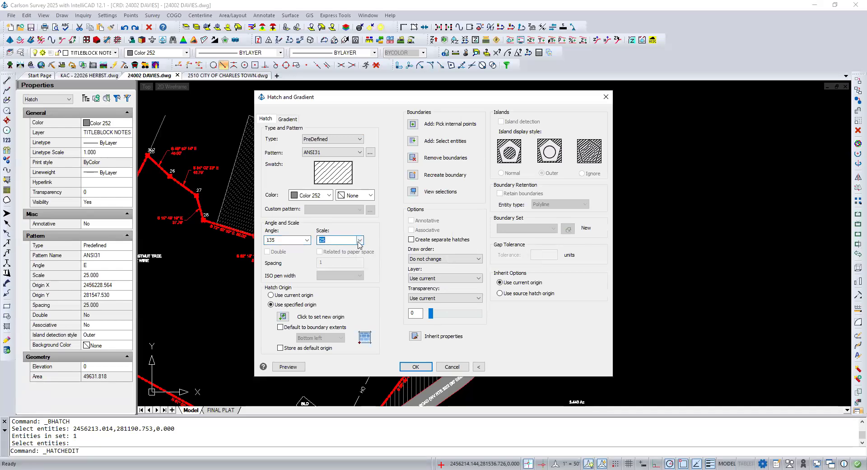
left_click(359, 243)
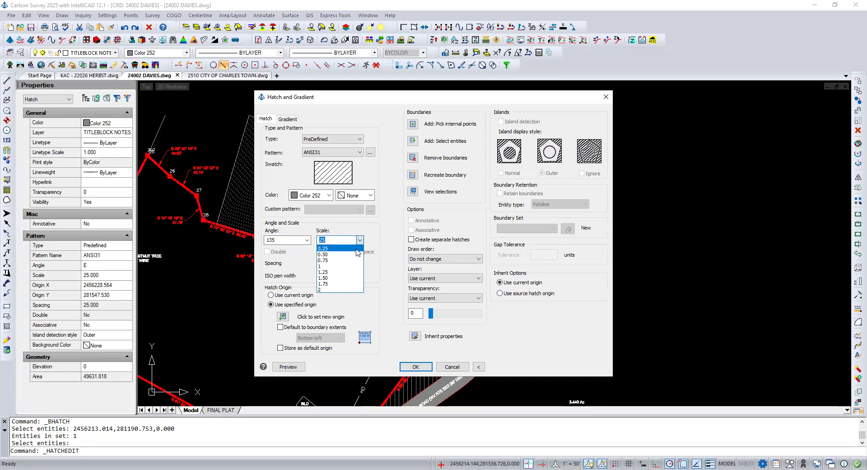
left_click(341, 241)
type("50")
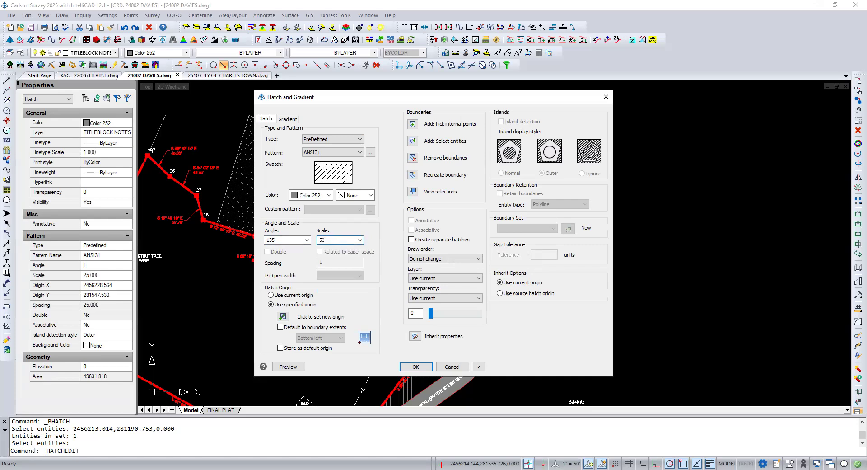
left_click(415, 367)
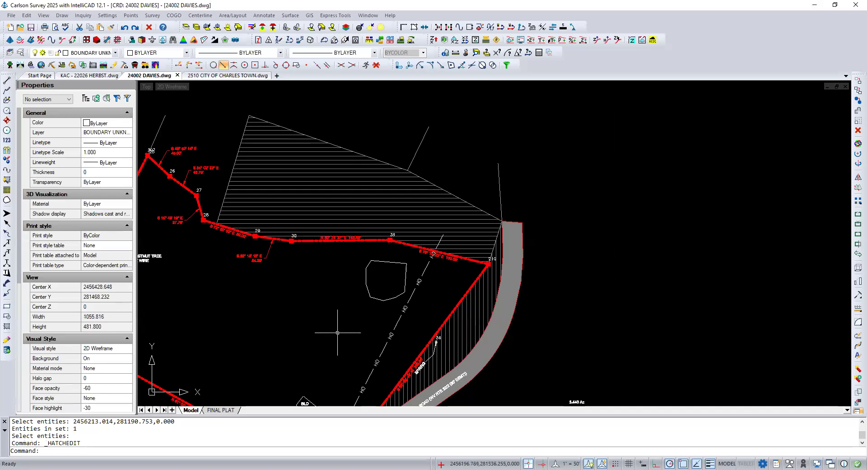
left_click(221, 410)
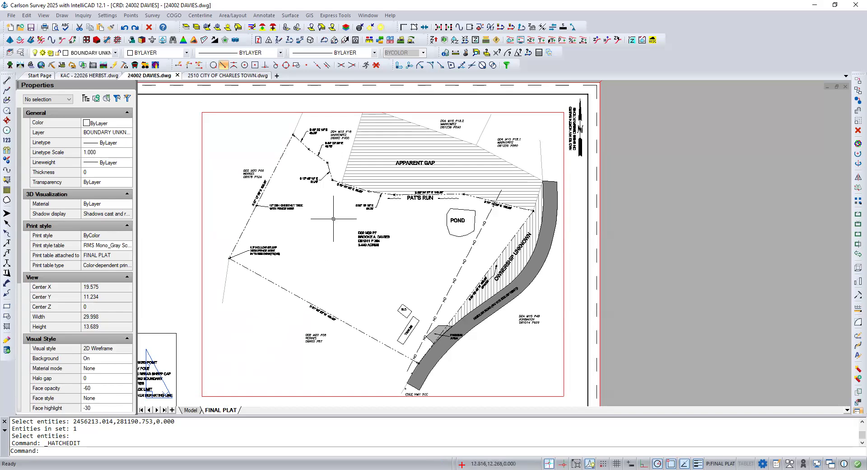
Step: Set the apparent gap hatch's angle to 0 by editing it through the FINAL PLAT viewport
double_click(358, 182)
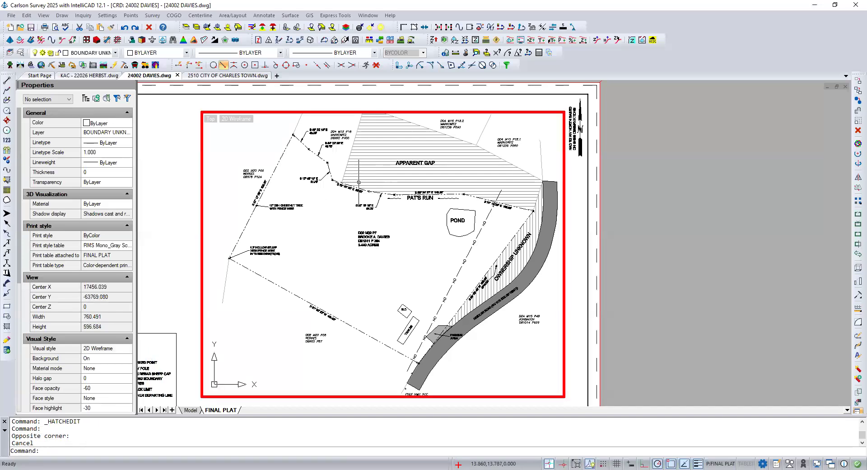
left_click(358, 183)
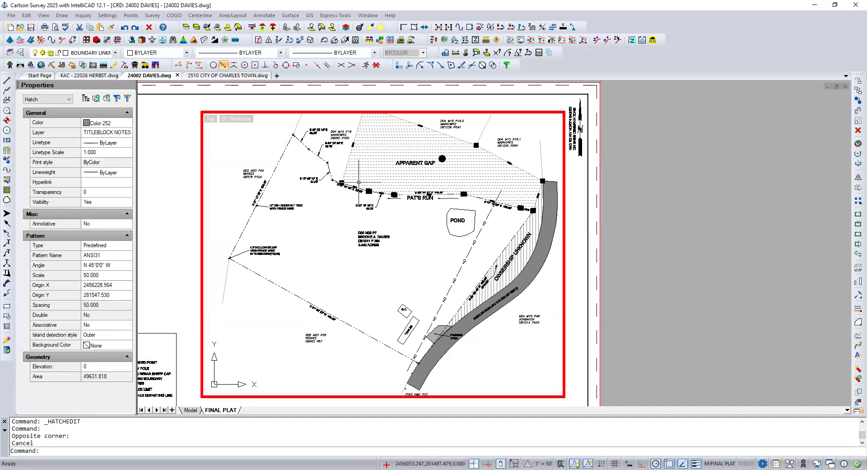
double_click(358, 182)
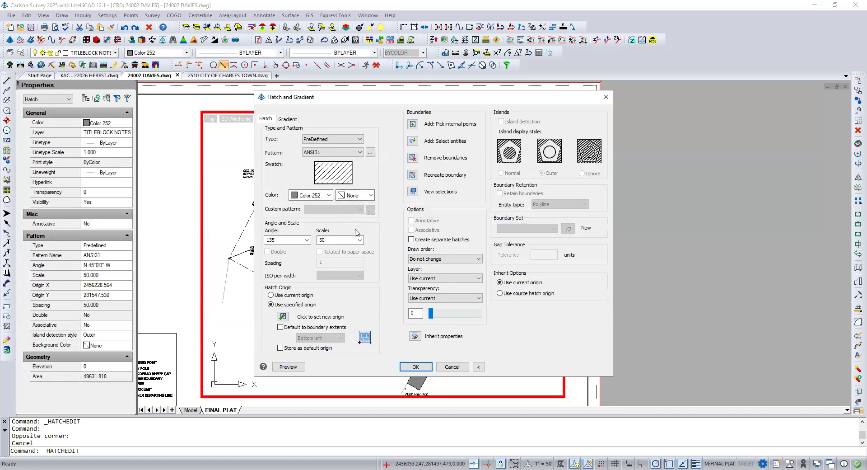
left_click(309, 241)
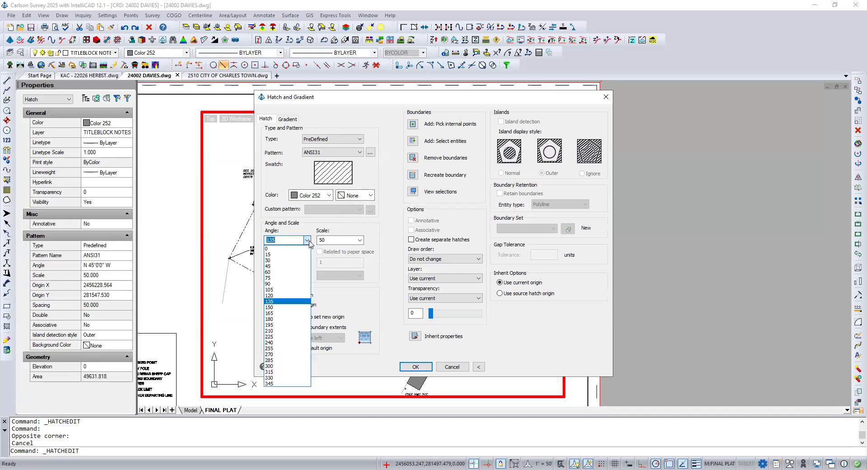
left_click(296, 267)
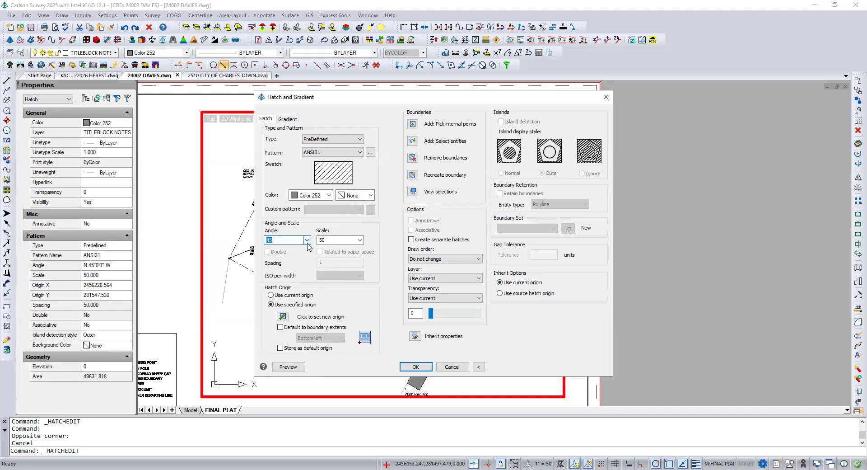
left_click(308, 243)
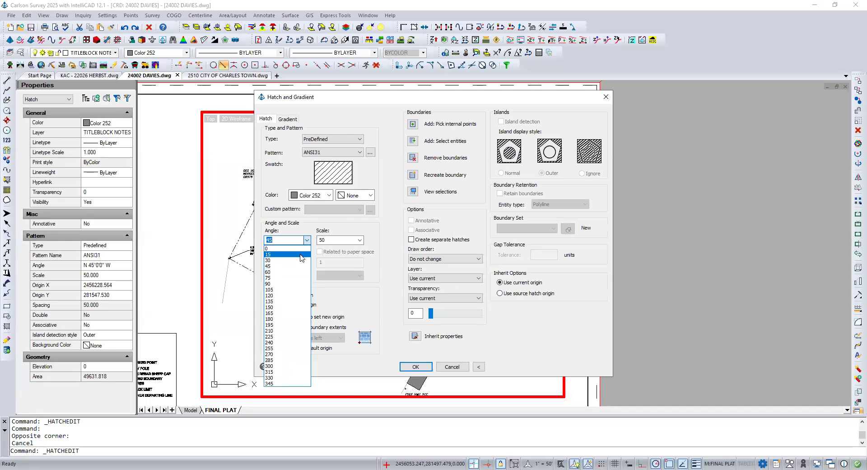
left_click(310, 249)
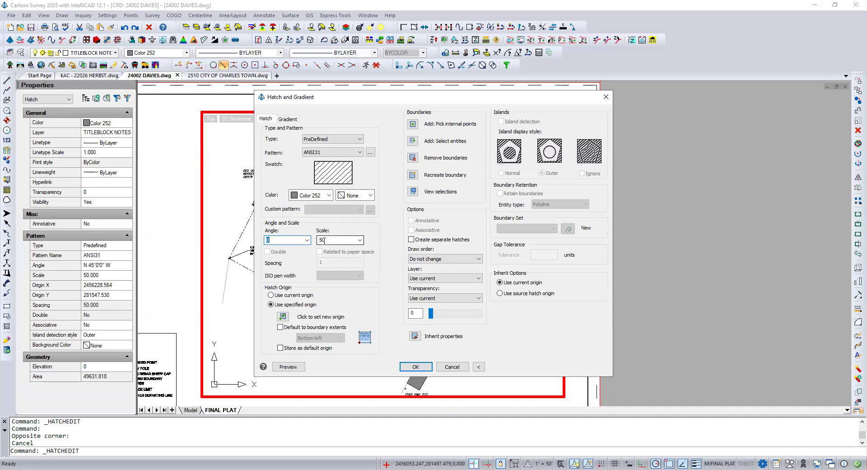
left_click(411, 366)
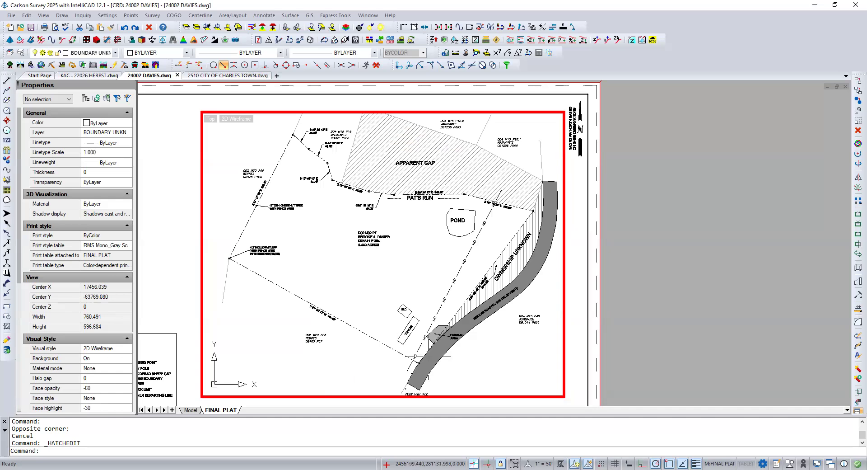
Step: Return to paper space, then save and close the 24002 DAVIES drawing
double_click(572, 341)
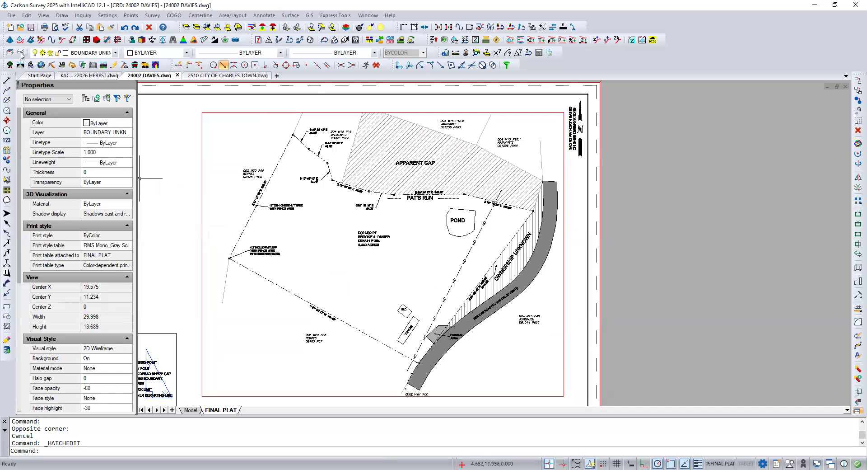
left_click(31, 28)
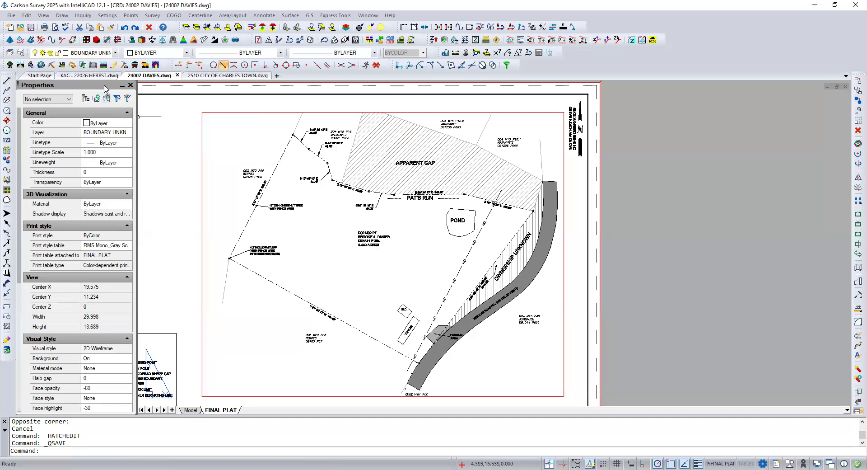
left_click(178, 76)
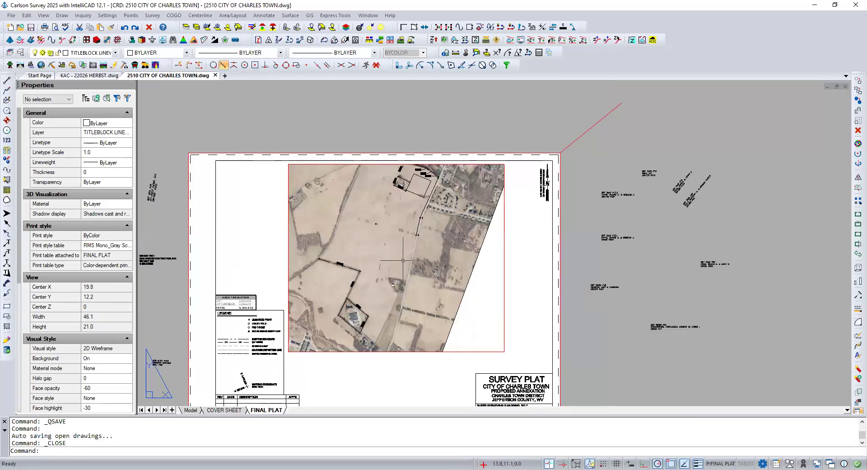
Step: Stretch the aerial image viewport's lower-right corner outward in the FINAL PLAT layout, making it about 14.6 wide and 13.2 high
left_click(191, 409)
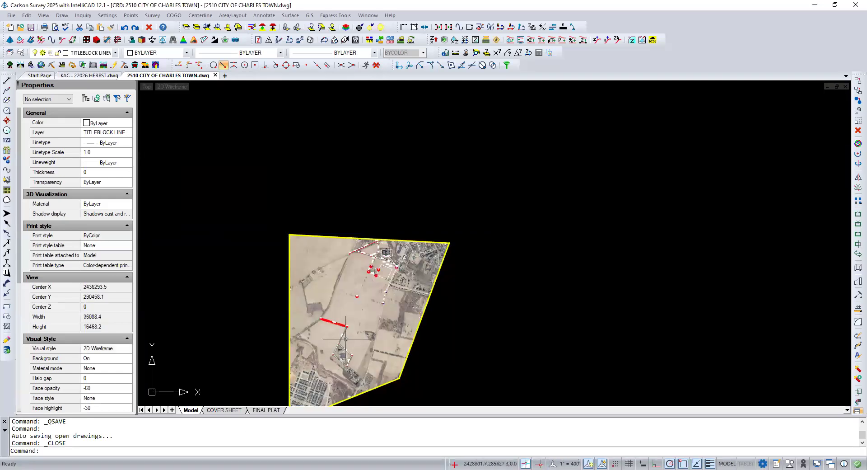
scroll(348, 336, "up", 2)
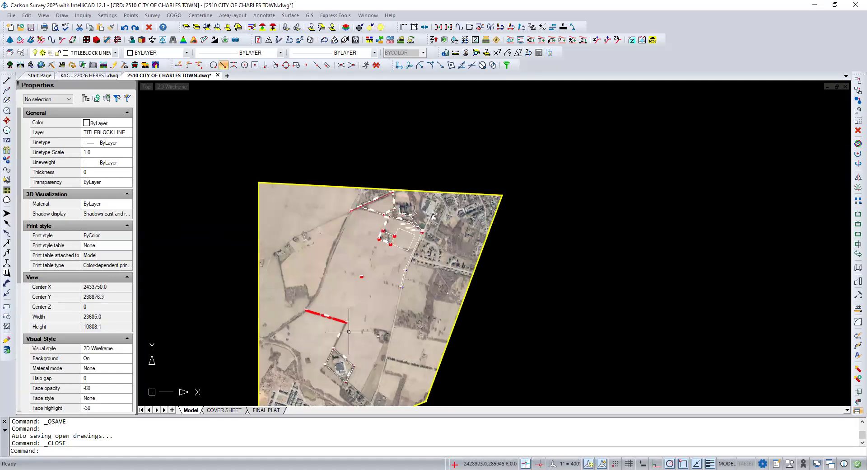
scroll(349, 331, "down", 1)
middle_click_drag(349, 331, 352, 297)
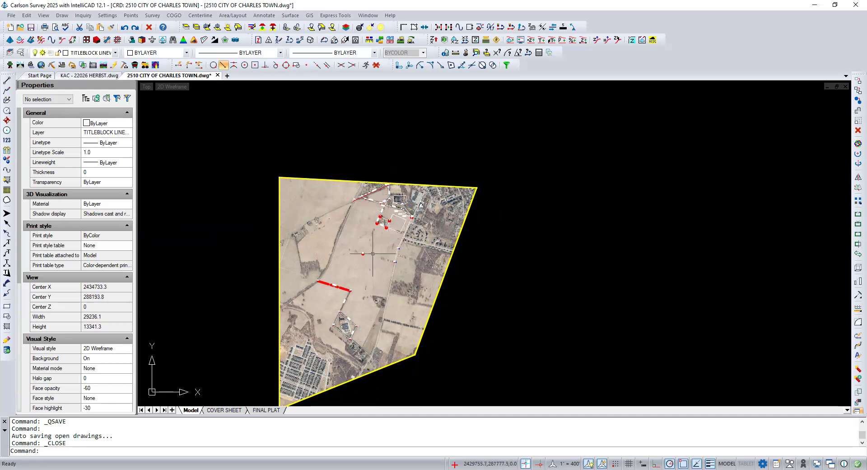
left_click(266, 410)
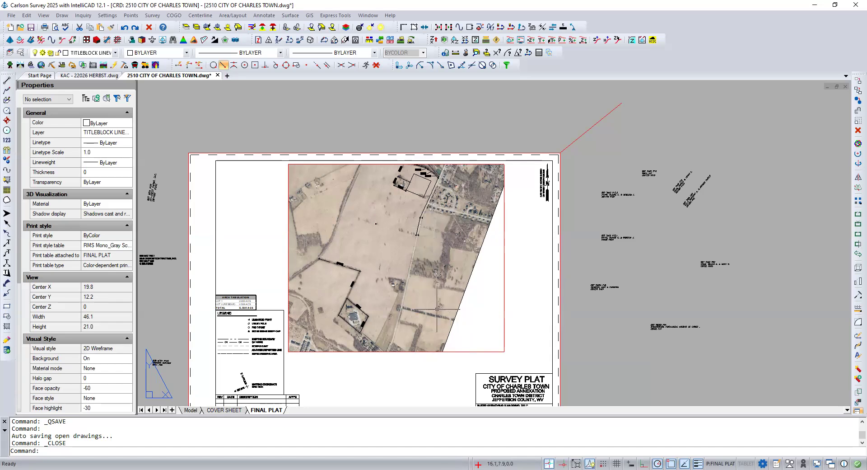
left_click(452, 352)
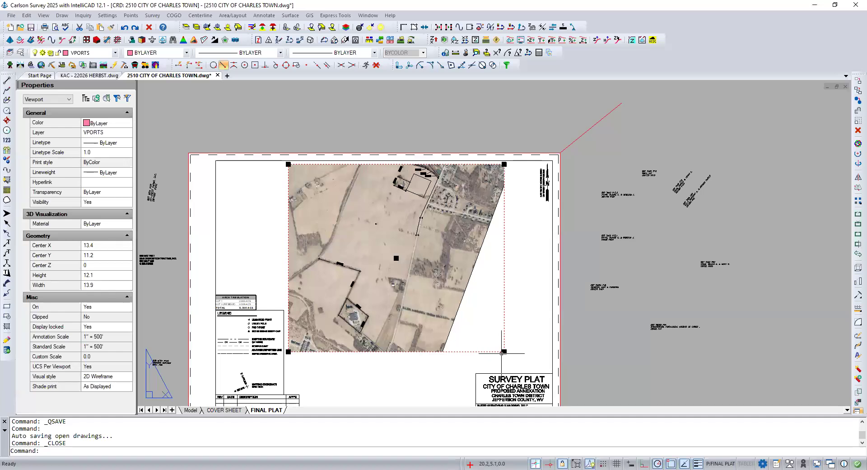
left_click(504, 351)
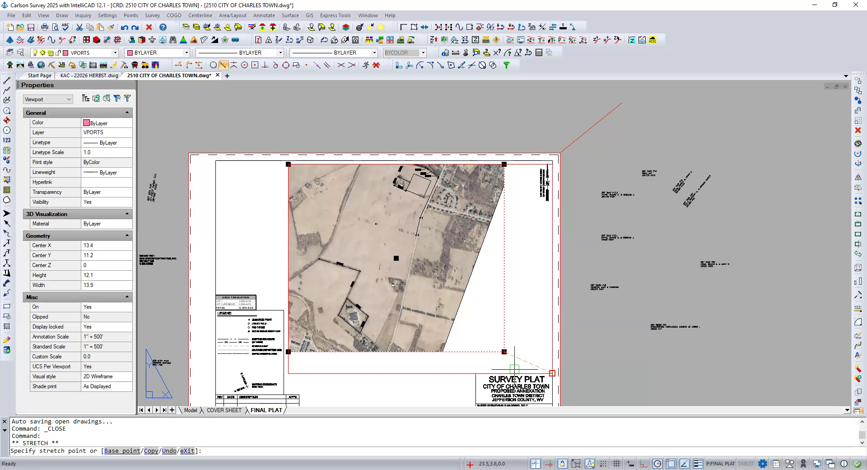
left_click(514, 369)
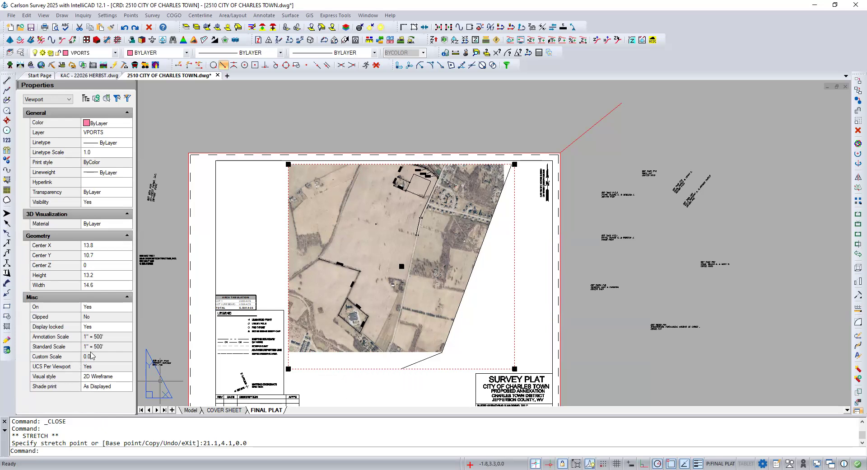
Step: Unlock the aerial image viewport's display and activate the viewport for model editing
left_click(100, 328)
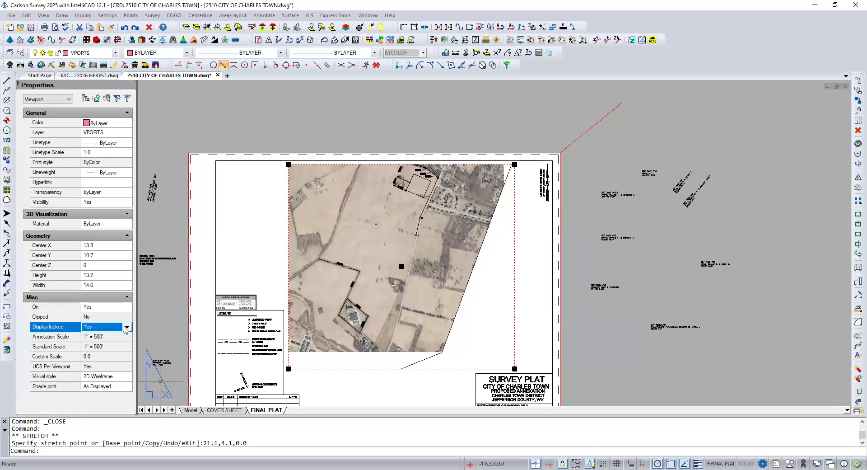
left_click(127, 328)
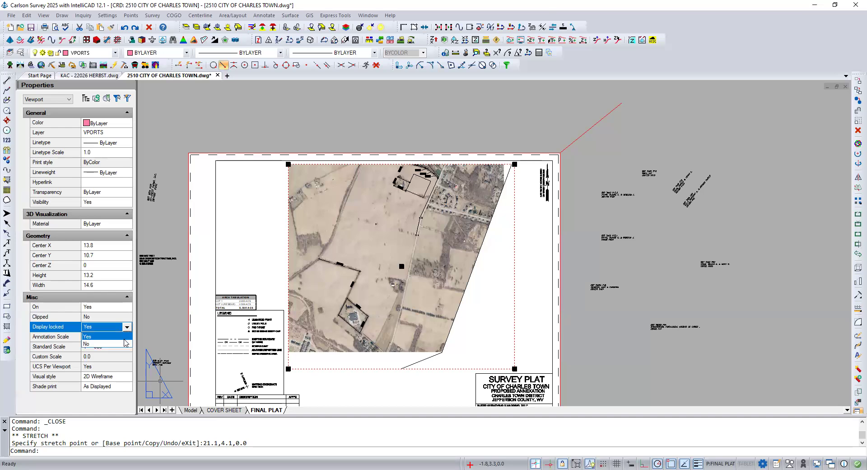
left_click(122, 344)
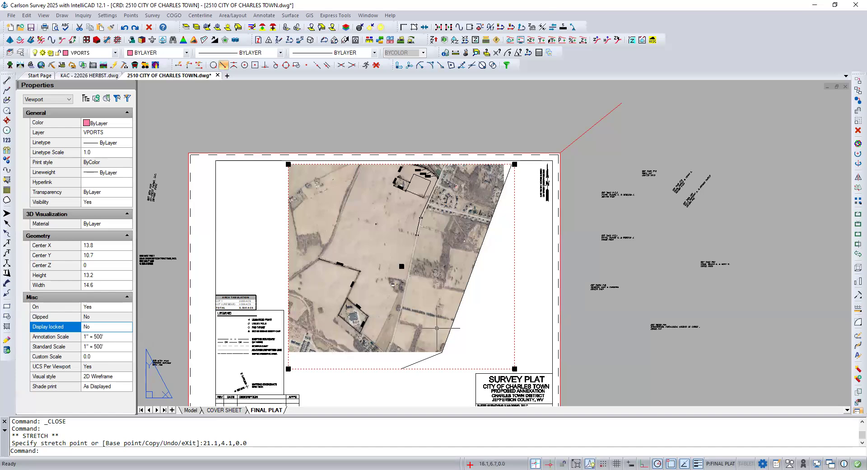
double_click(492, 328)
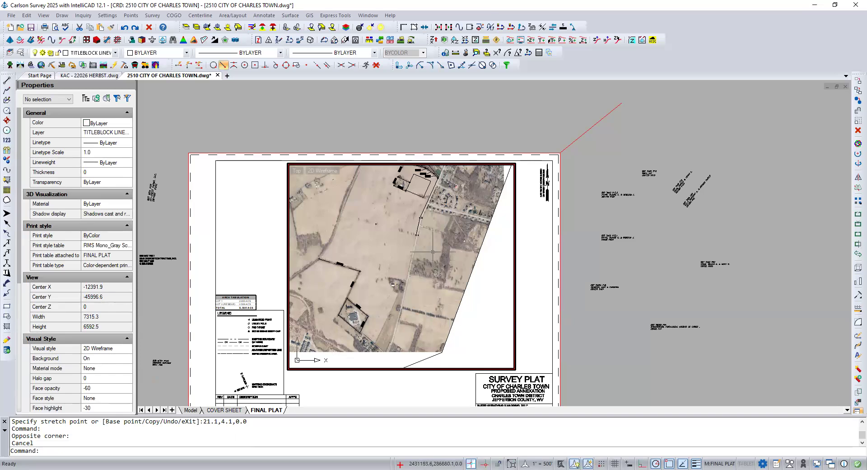
Step: Shift the aerial image slightly downward inside its viewport, return to paper space and lock the viewport's display
middle_click_drag(433, 252, 437, 269)
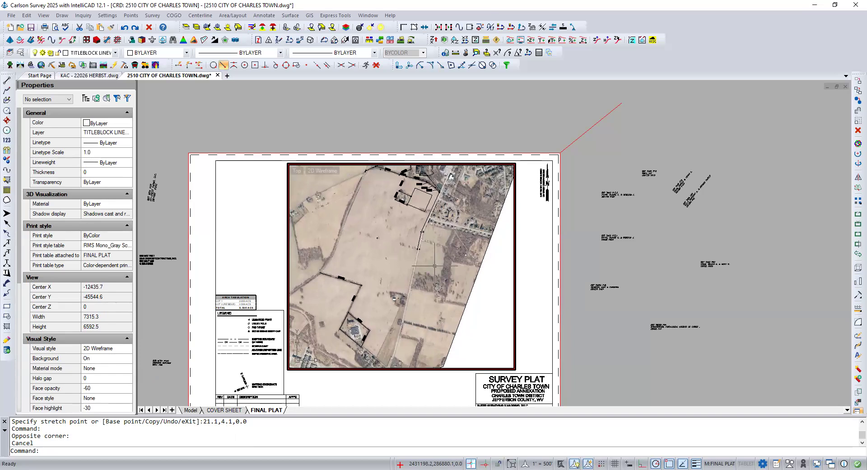
double_click(535, 285)
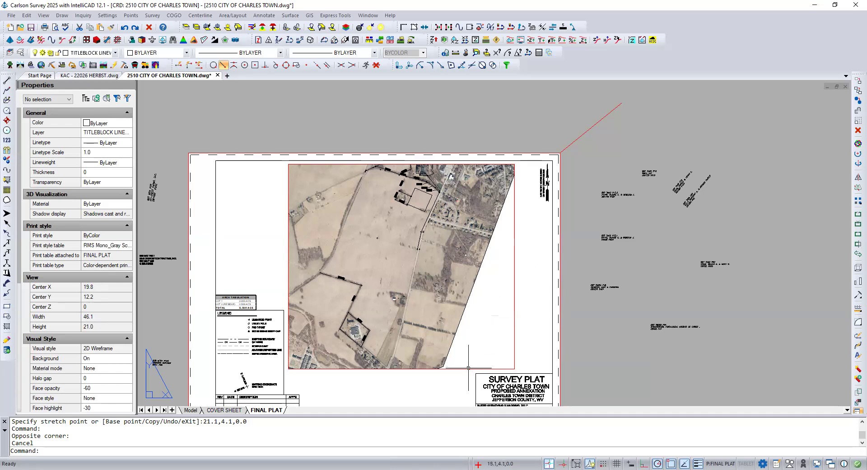
left_click(514, 358)
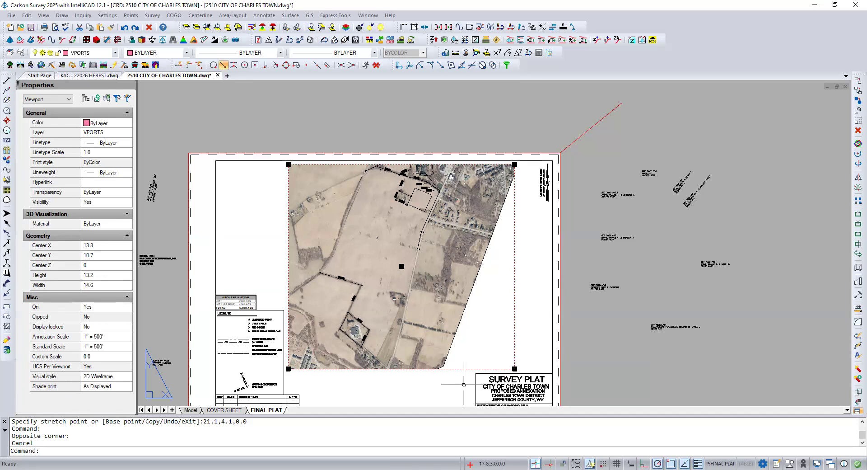
left_click(515, 368)
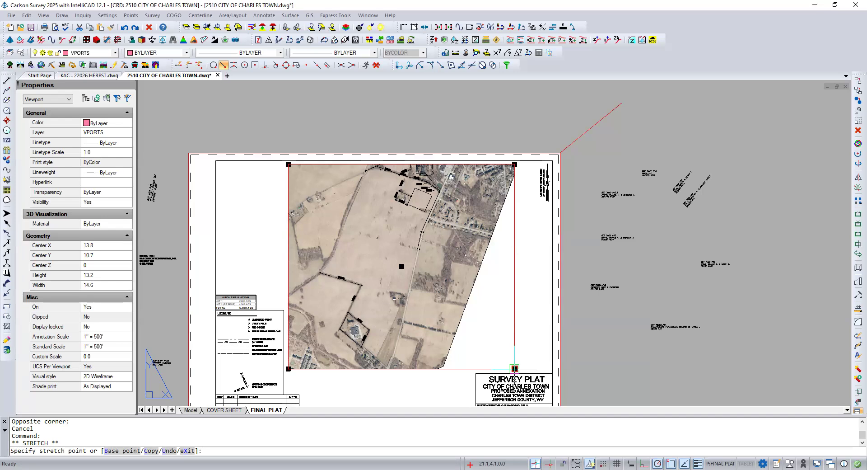
left_click(514, 368)
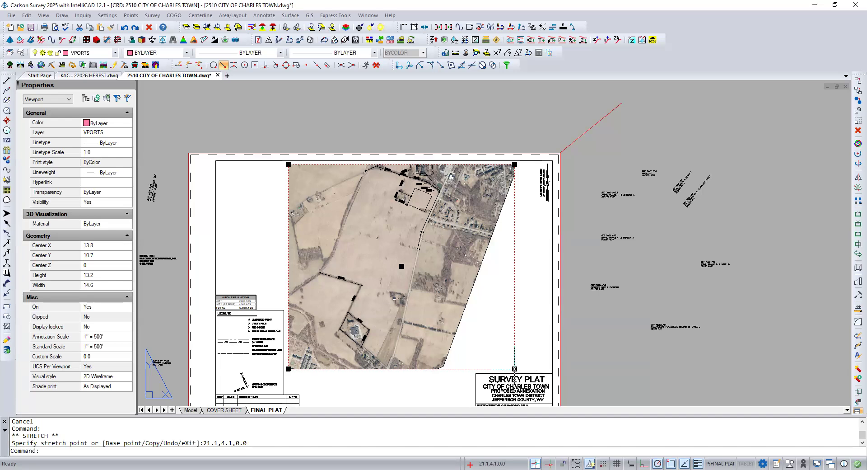
left_click(124, 330)
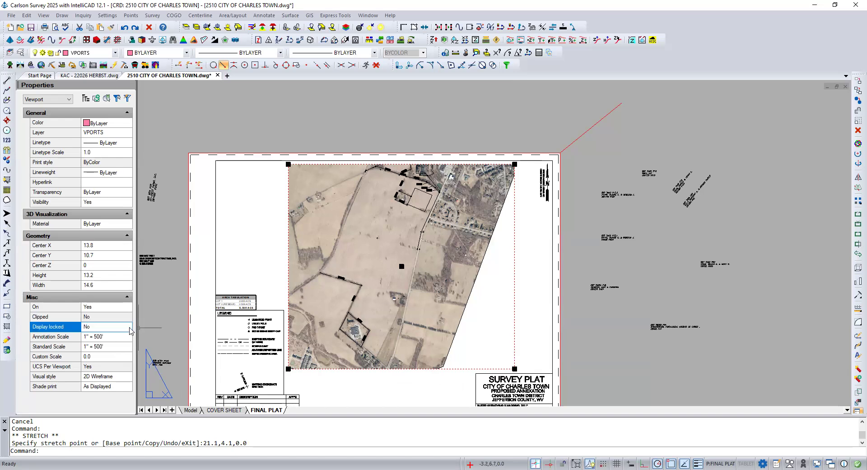
left_click(129, 329)
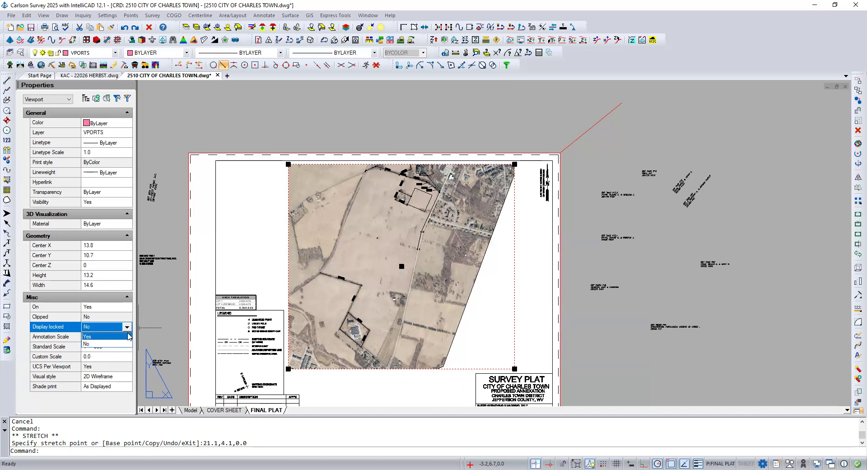
left_click(104, 336)
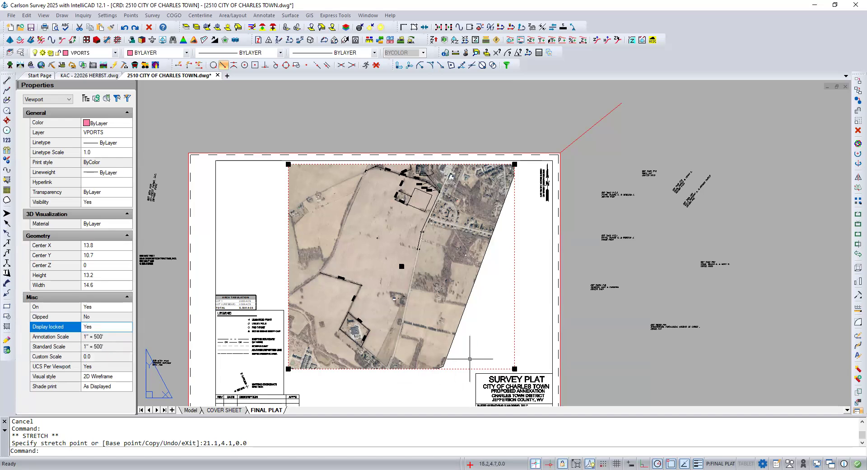
left_click(514, 369)
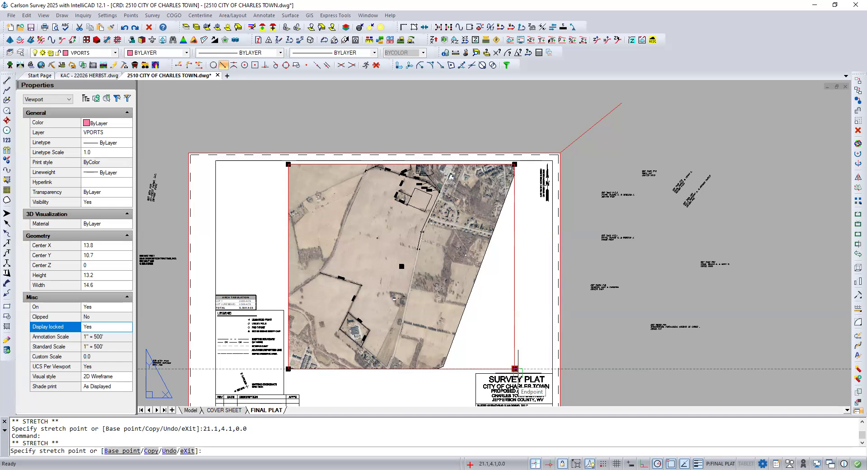
key("Escape")
key("Escape")
key("Escape")
Step: Stretch the aerial image viewport's lower-right corner outward over the title block, making the viewport about 17.1 wide and 15.4 high
left_click(513, 354)
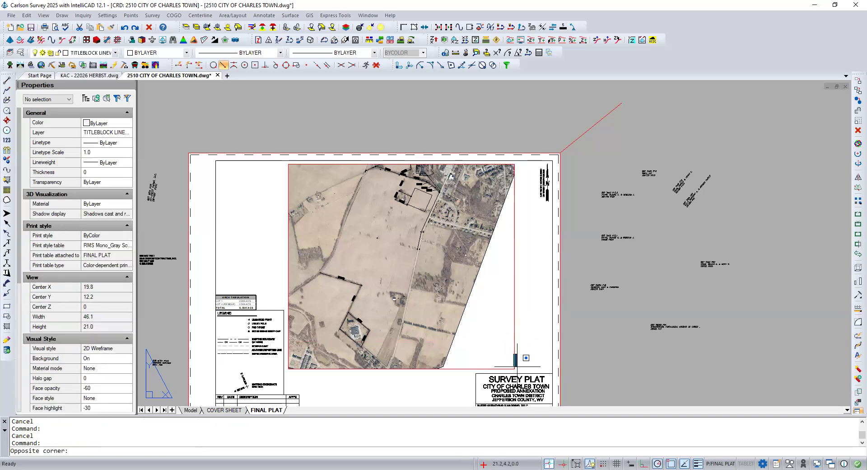
left_click(514, 355)
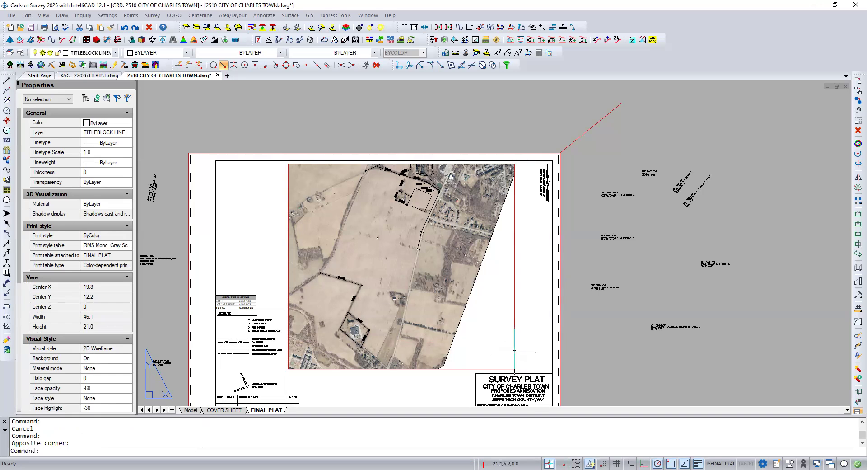
left_click(514, 359)
left_click(515, 368)
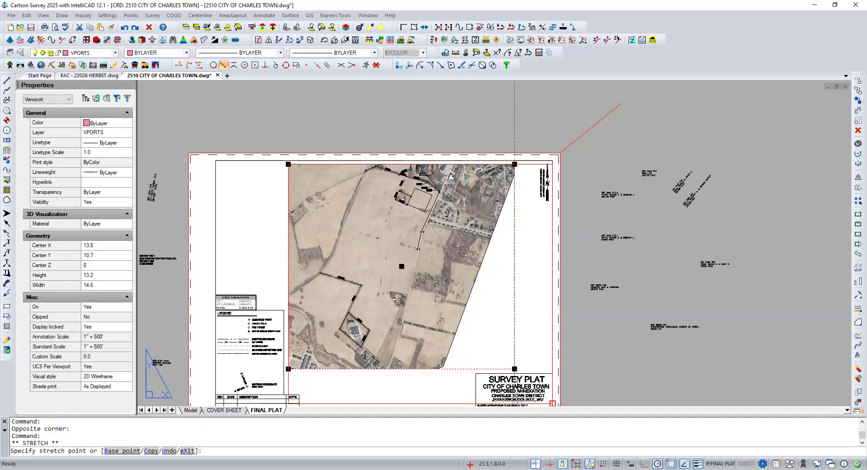
left_click(552, 403)
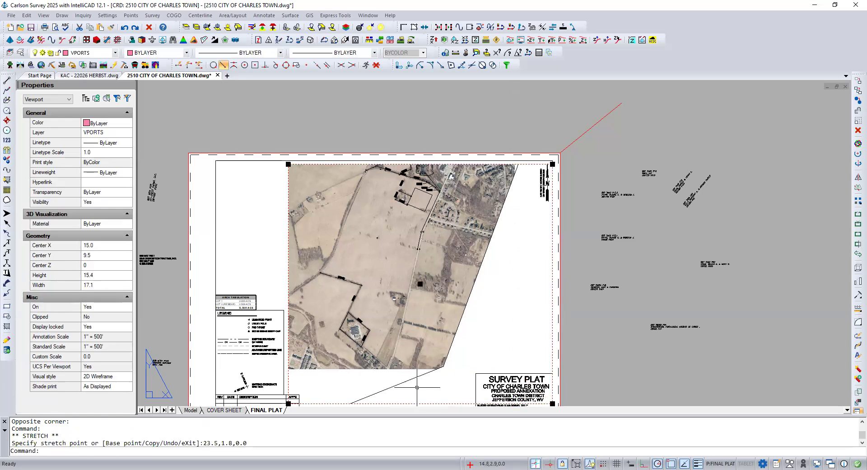
Step: Try to stretch the aerial image viewport's lower-left corner upward, clear of the revision table
scroll(449, 266, "down", 4)
scroll(417, 292, "up", 4)
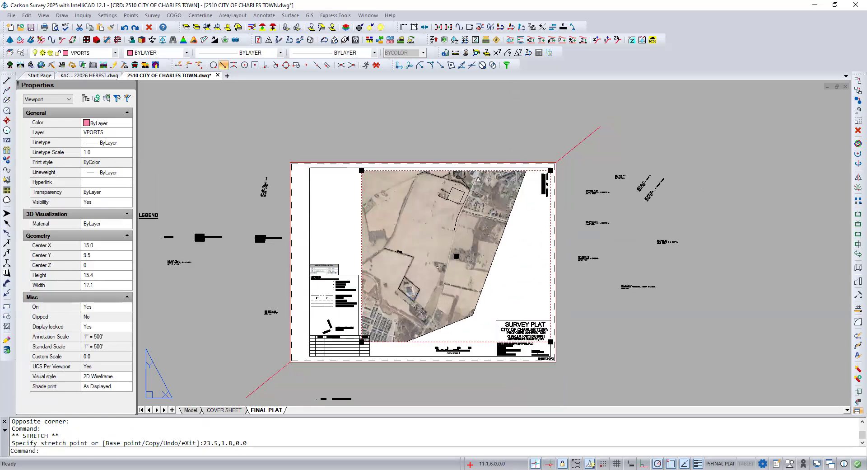
scroll(362, 343, "up", 3)
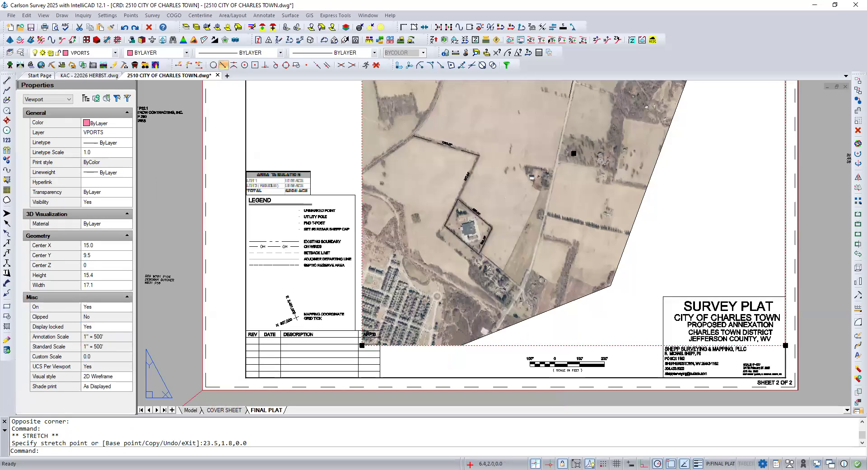
left_click(362, 345)
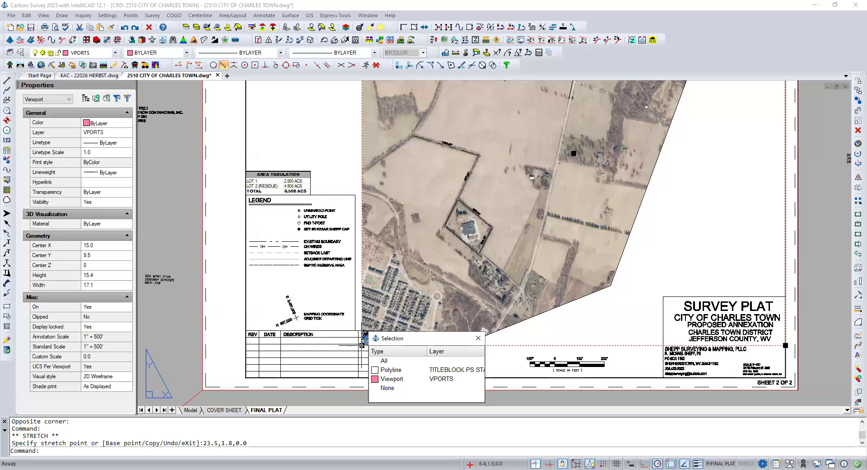
left_click(362, 345)
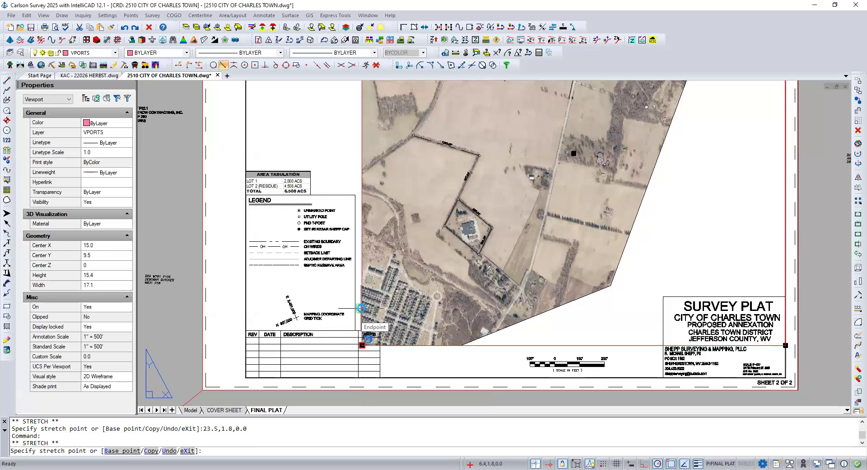
left_click(360, 308)
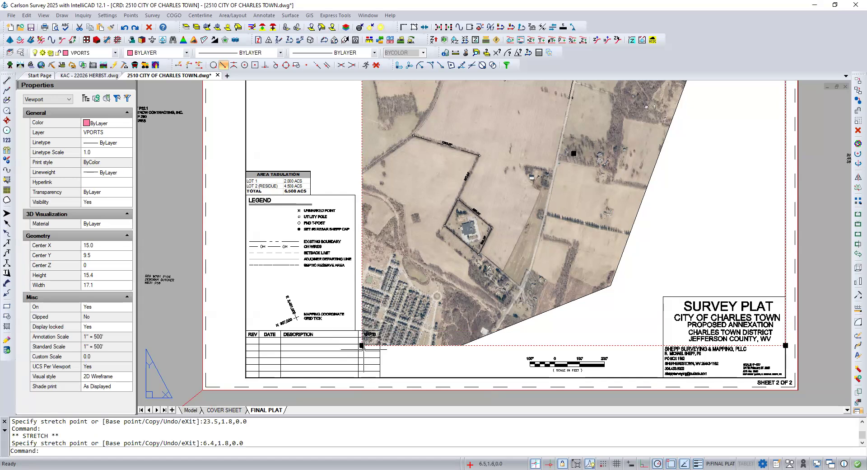
left_click(361, 345)
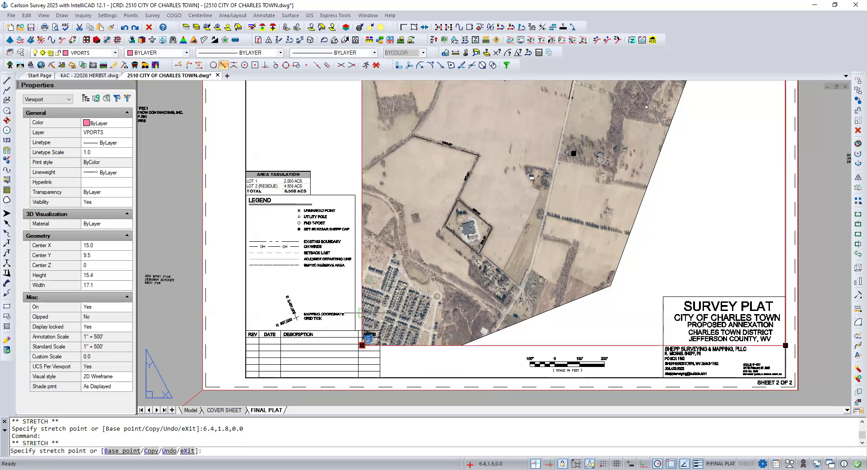
left_click(362, 345)
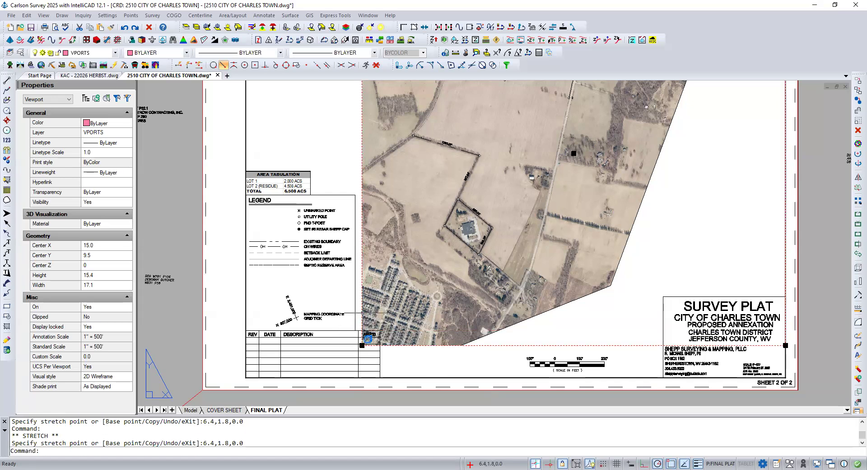
Step: With object snaps off, raise the viewport's lower-left corner just above the revision table, making the viewport about 14.4 high
left_click(361, 345)
right_click(360, 324, "shift")
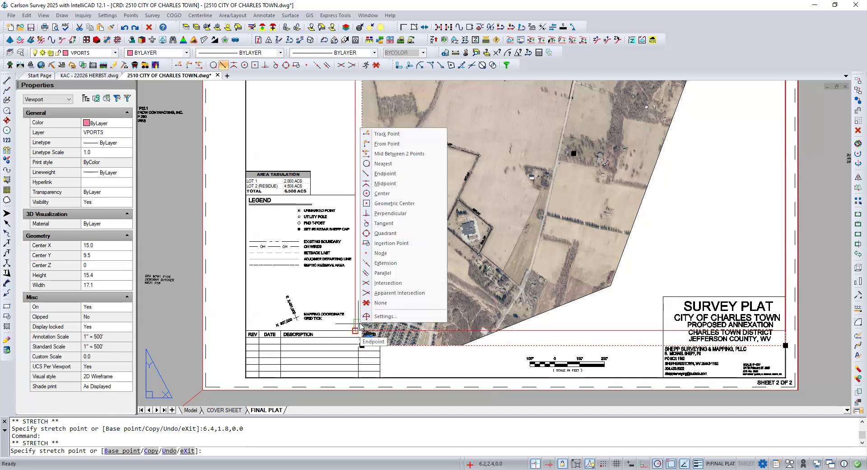
left_click(370, 305)
left_click(362, 320)
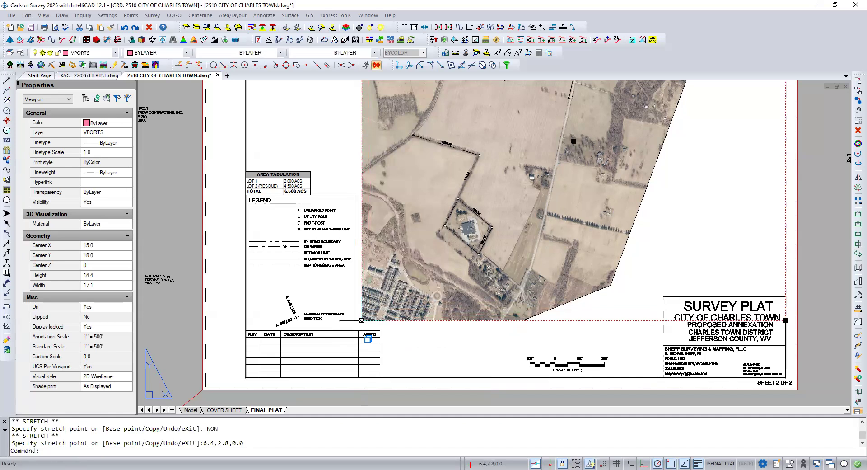
scroll(397, 342, "down", 2)
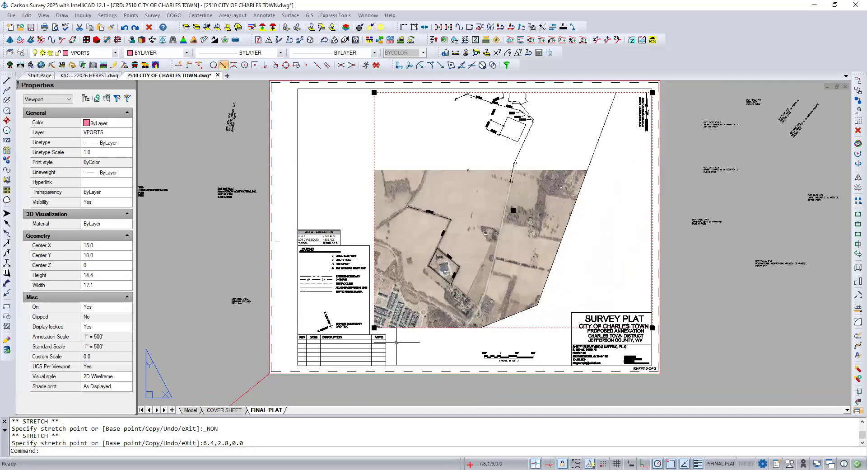
scroll(396, 342, "down", 3)
key("Escape")
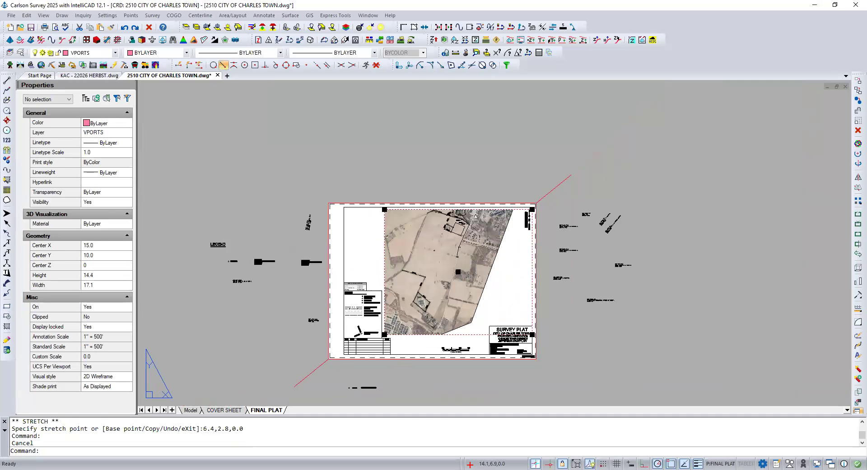
key("Escape")
Step: Unlock the display of the resized aerial image viewport
scroll(497, 275, "up", 4)
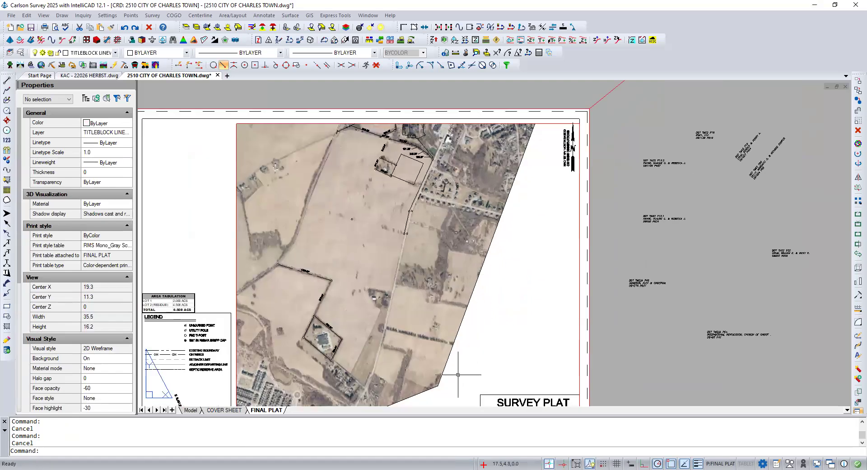
scroll(458, 374, "down", 2)
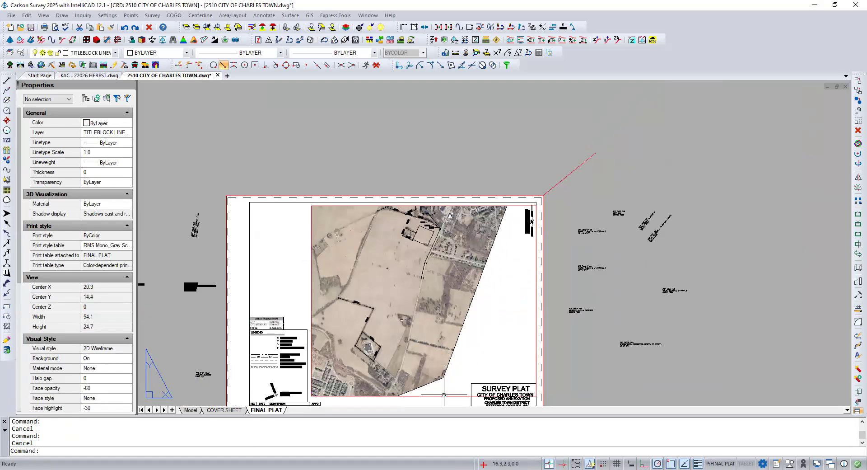
left_click(444, 395)
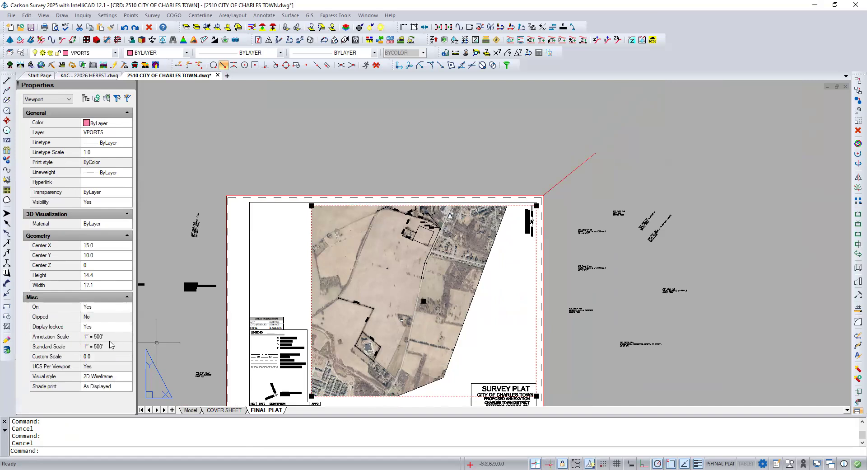
left_click(96, 328)
left_click(96, 328)
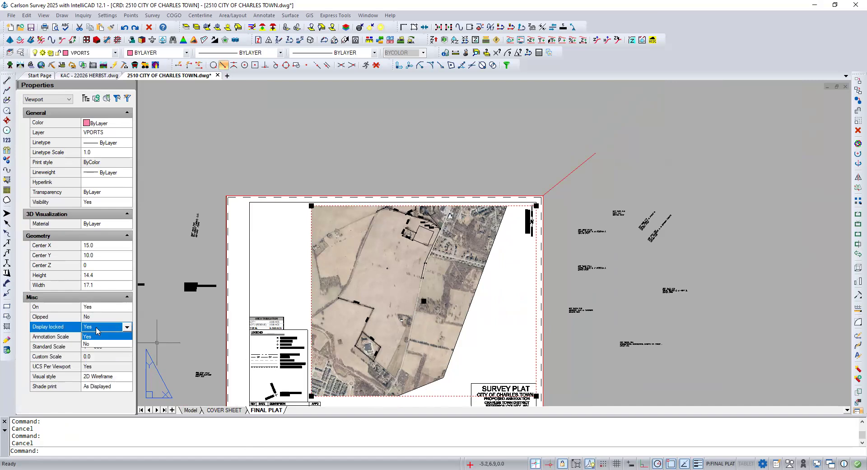
left_click(97, 344)
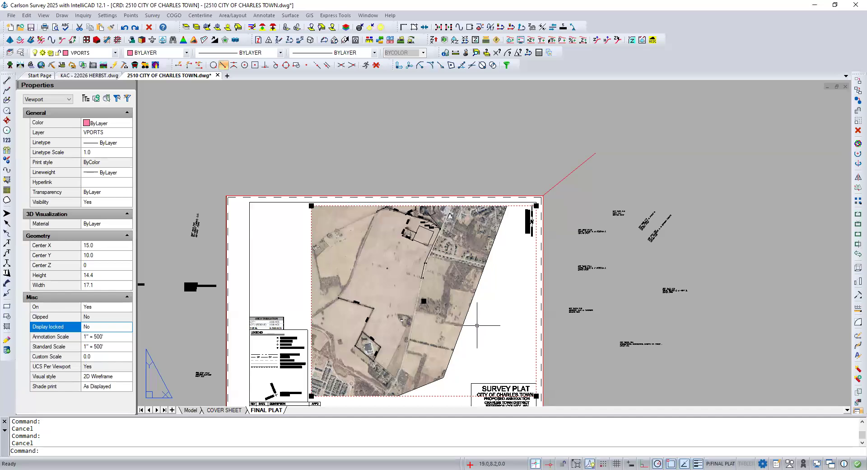
Step: Shift the aerial image down and slightly left inside its viewport, then return to paper space
double_click(477, 324)
middle_click_drag(487, 312, 478, 326)
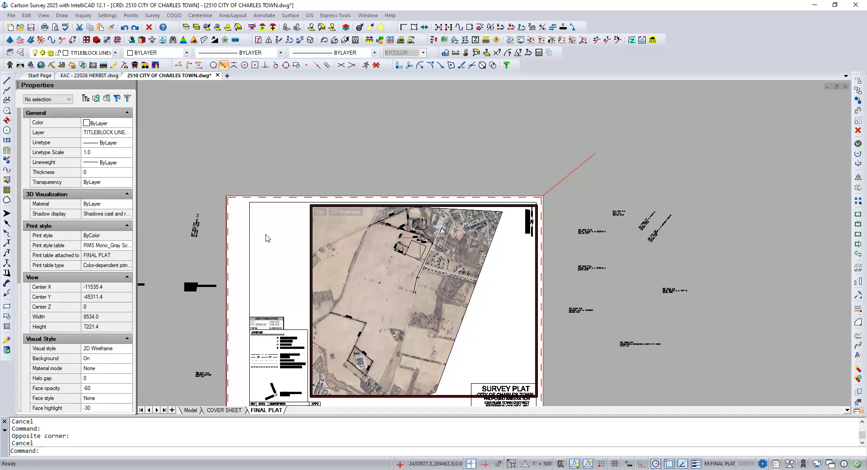
double_click(266, 238)
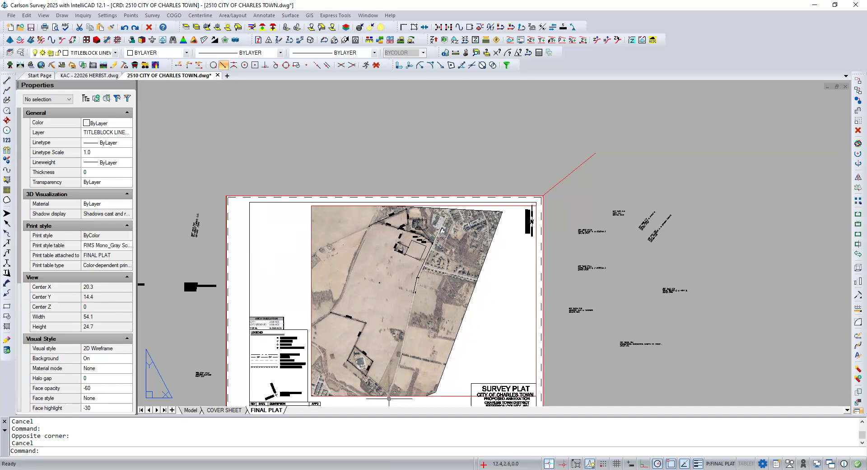
Step: Lock the display of the repositioned aerial image viewport on the final plat, leaving nothing selected
scroll(388, 399, "up", 5)
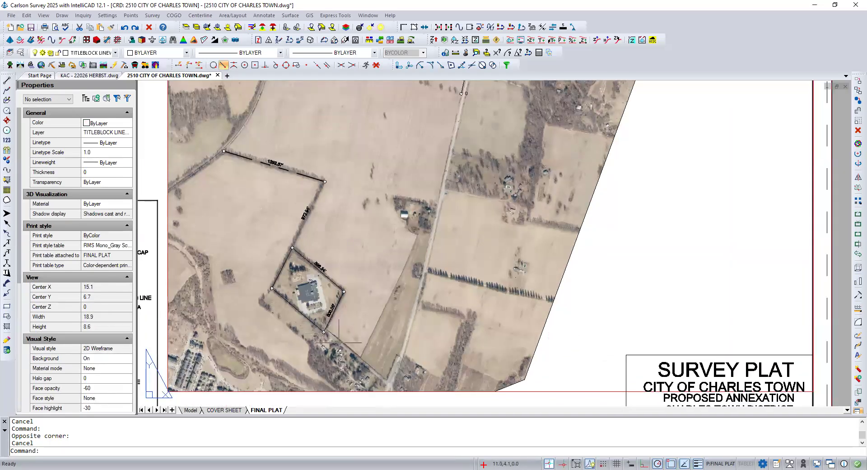
scroll(338, 342, "down", 3)
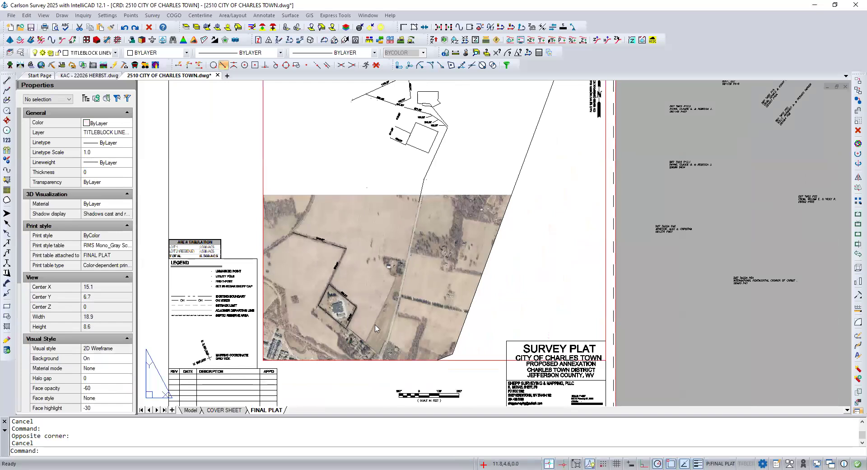
left_click(469, 360)
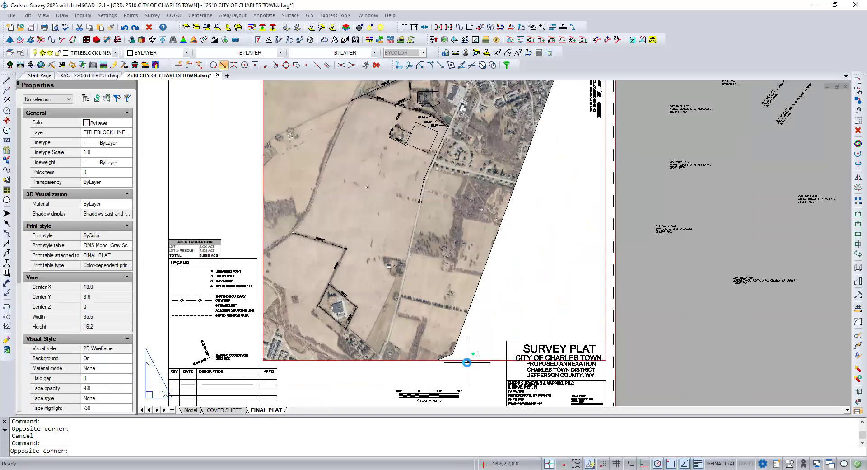
left_click(466, 362)
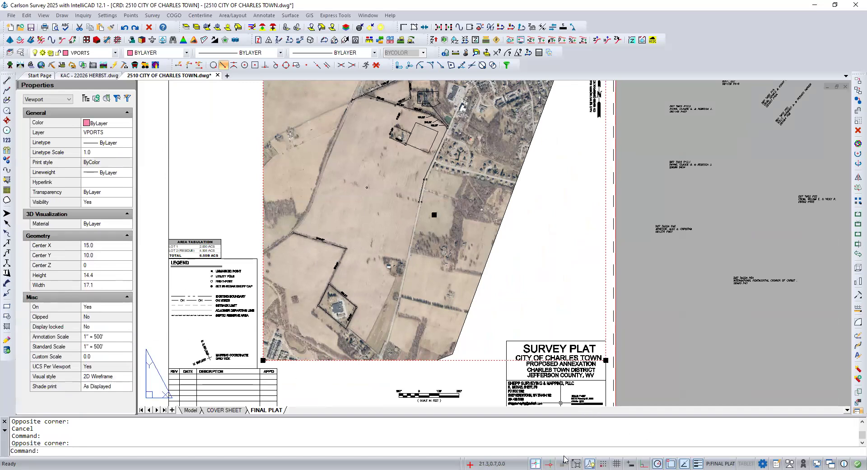
left_click(563, 461)
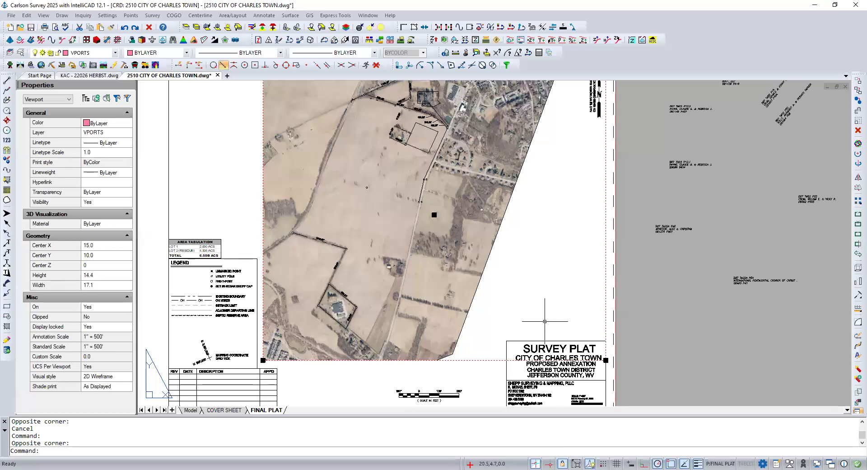
key("Escape")
key("Escape")
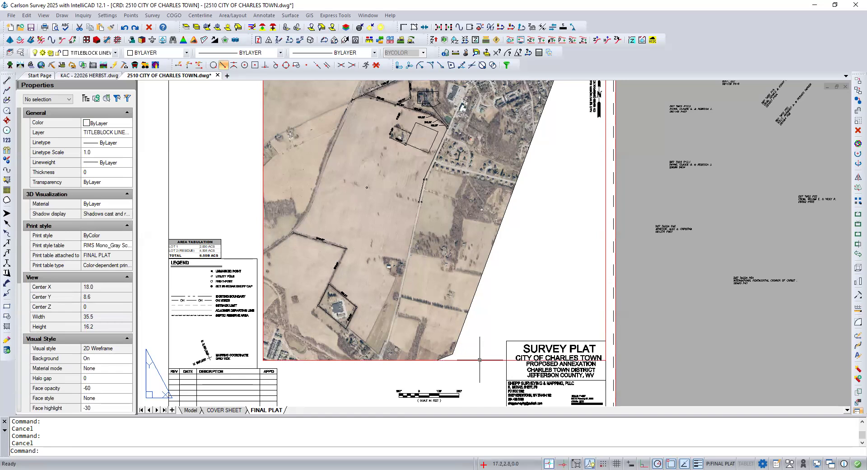
Step: Check the aerial viewport border's layer and turn on printing for the VPORTS layer in the layer settings
left_click(480, 360)
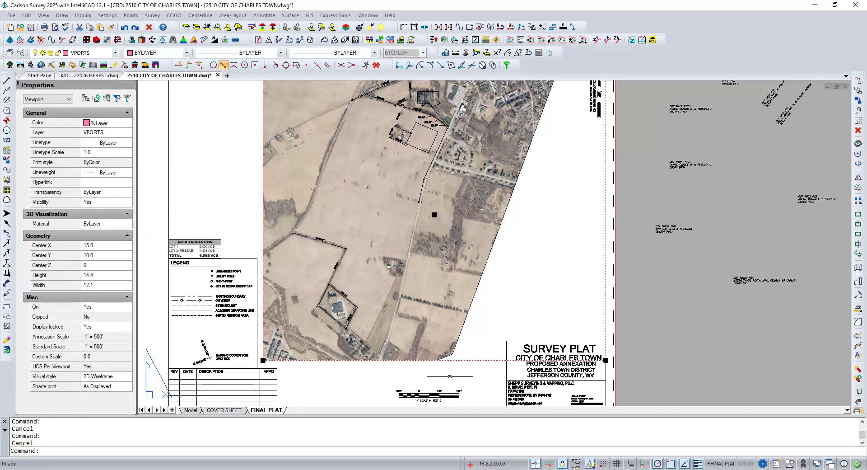
key("Escape")
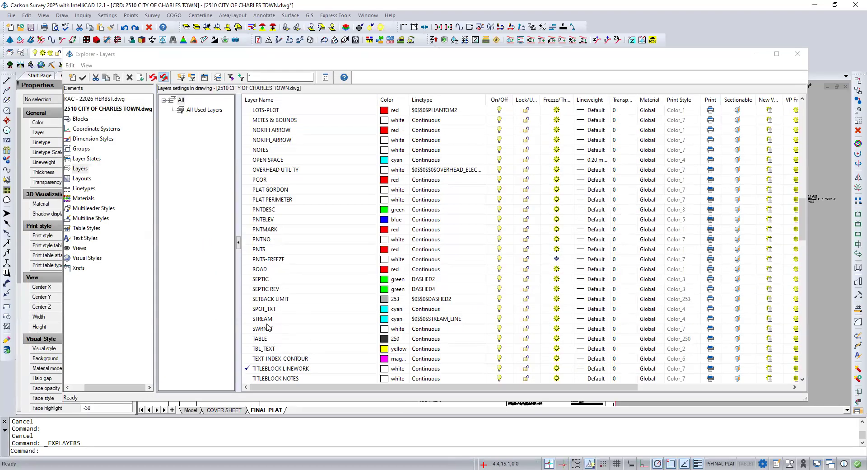
scroll(268, 327, "down", 10)
scroll(266, 327, "down", 9)
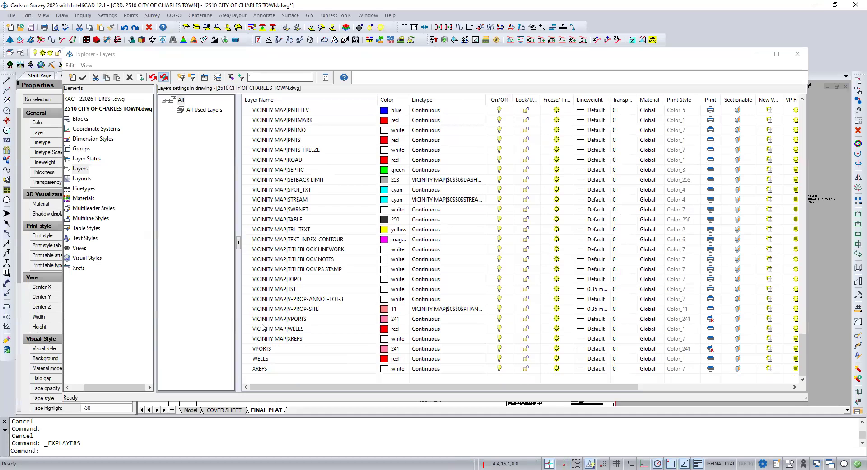
left_click(286, 349)
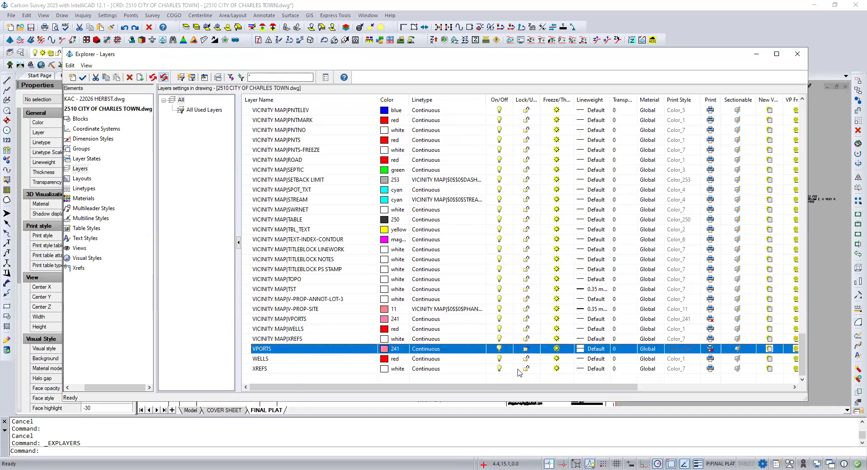
left_click(700, 338)
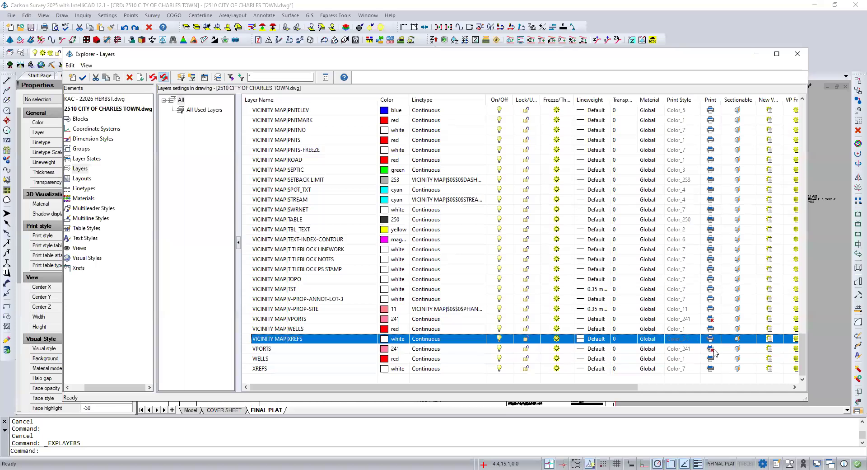
left_click(712, 352)
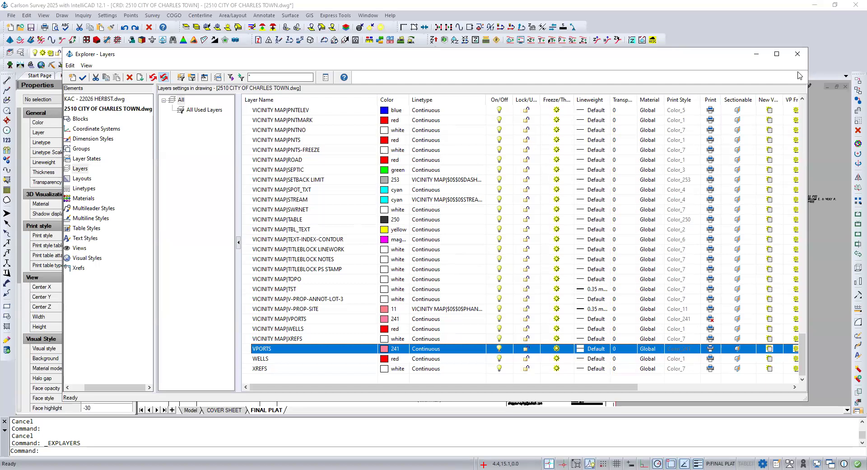
left_click(797, 54)
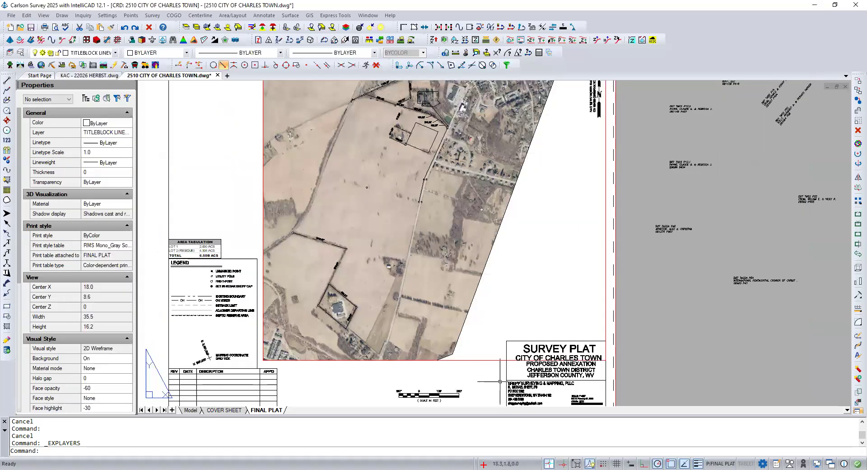
key("Escape")
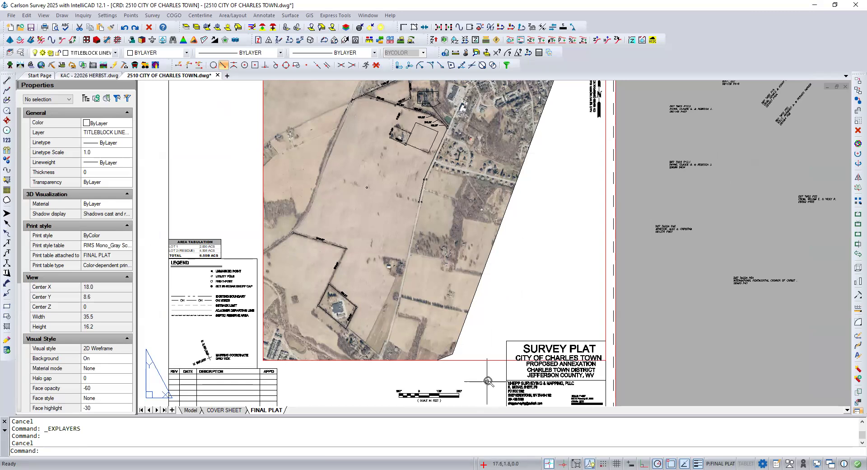
scroll(491, 382, "down", 1)
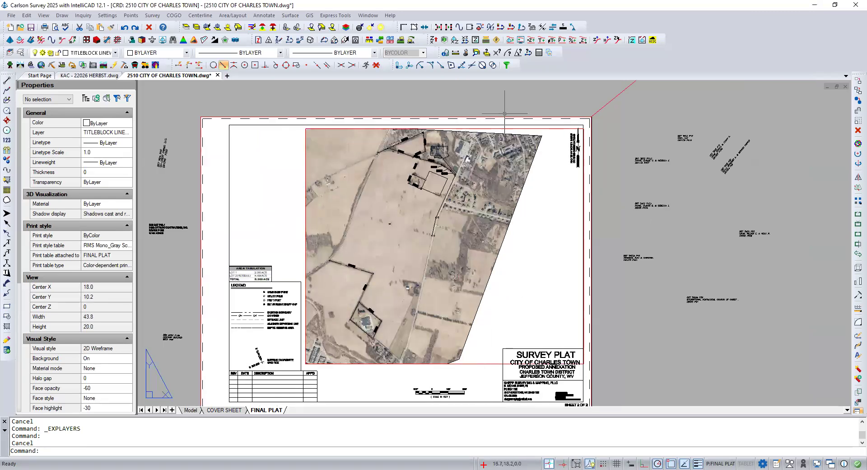